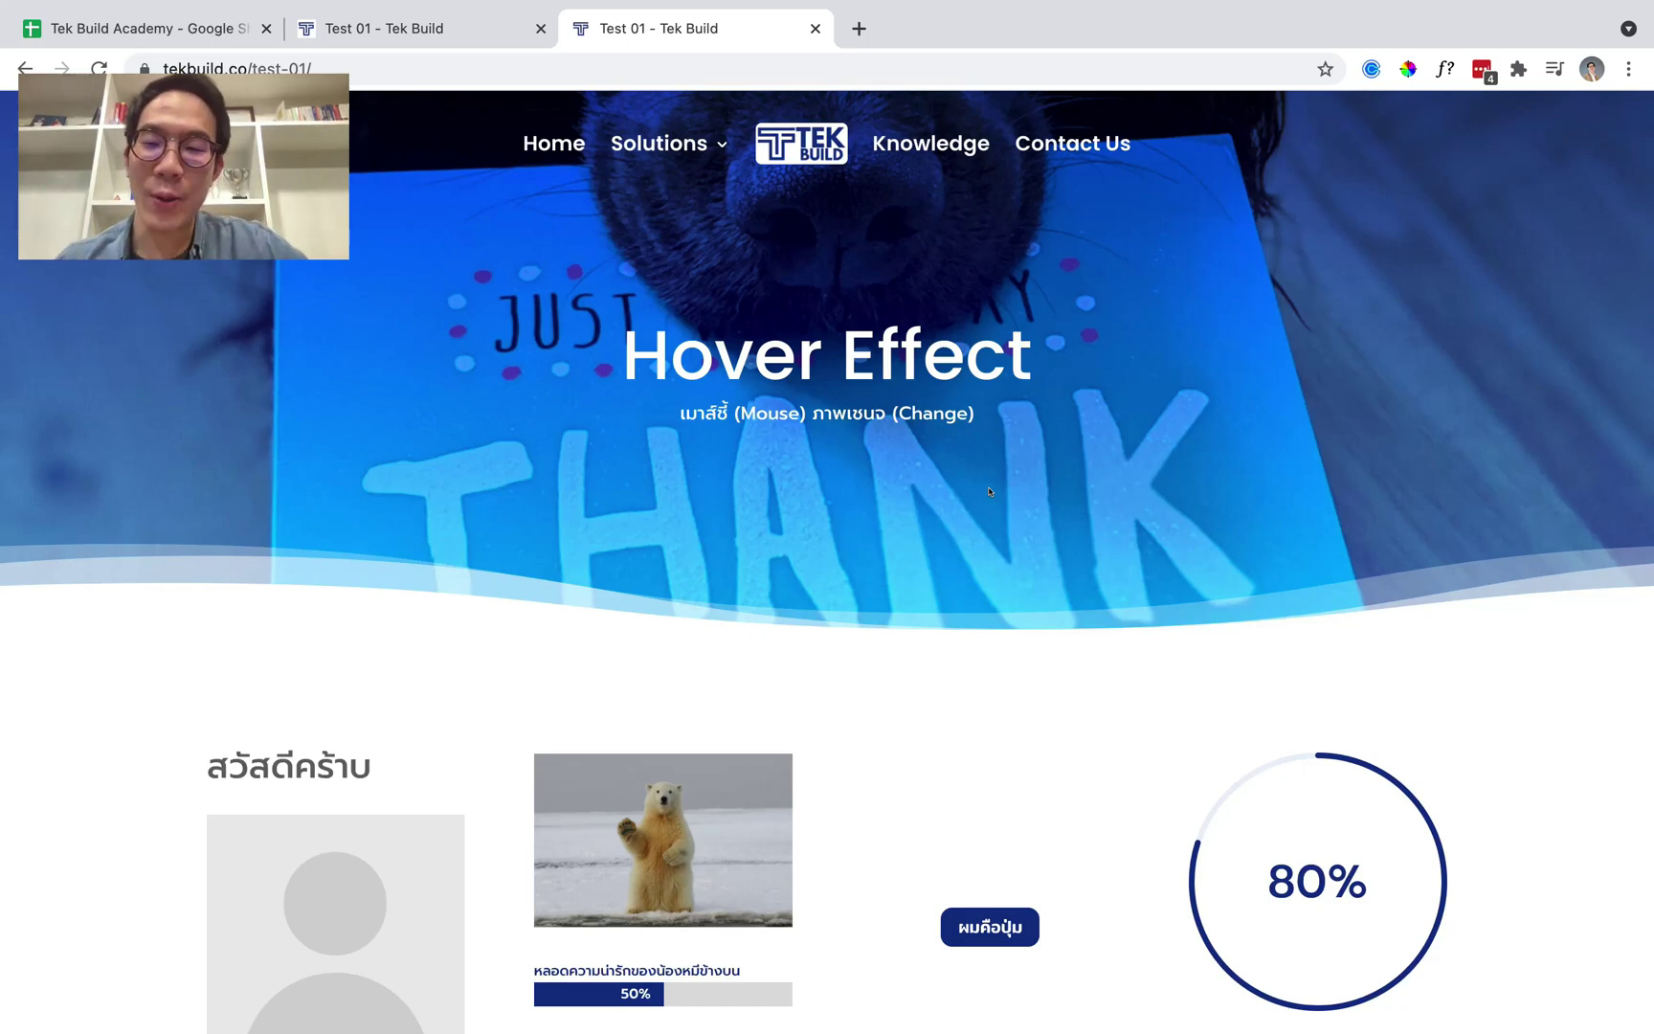
Switch to the page's builder view and insert a Specialty section with two quarter-width columns and a half-width row area below the existing content.
scroll(990, 491, down, 5)
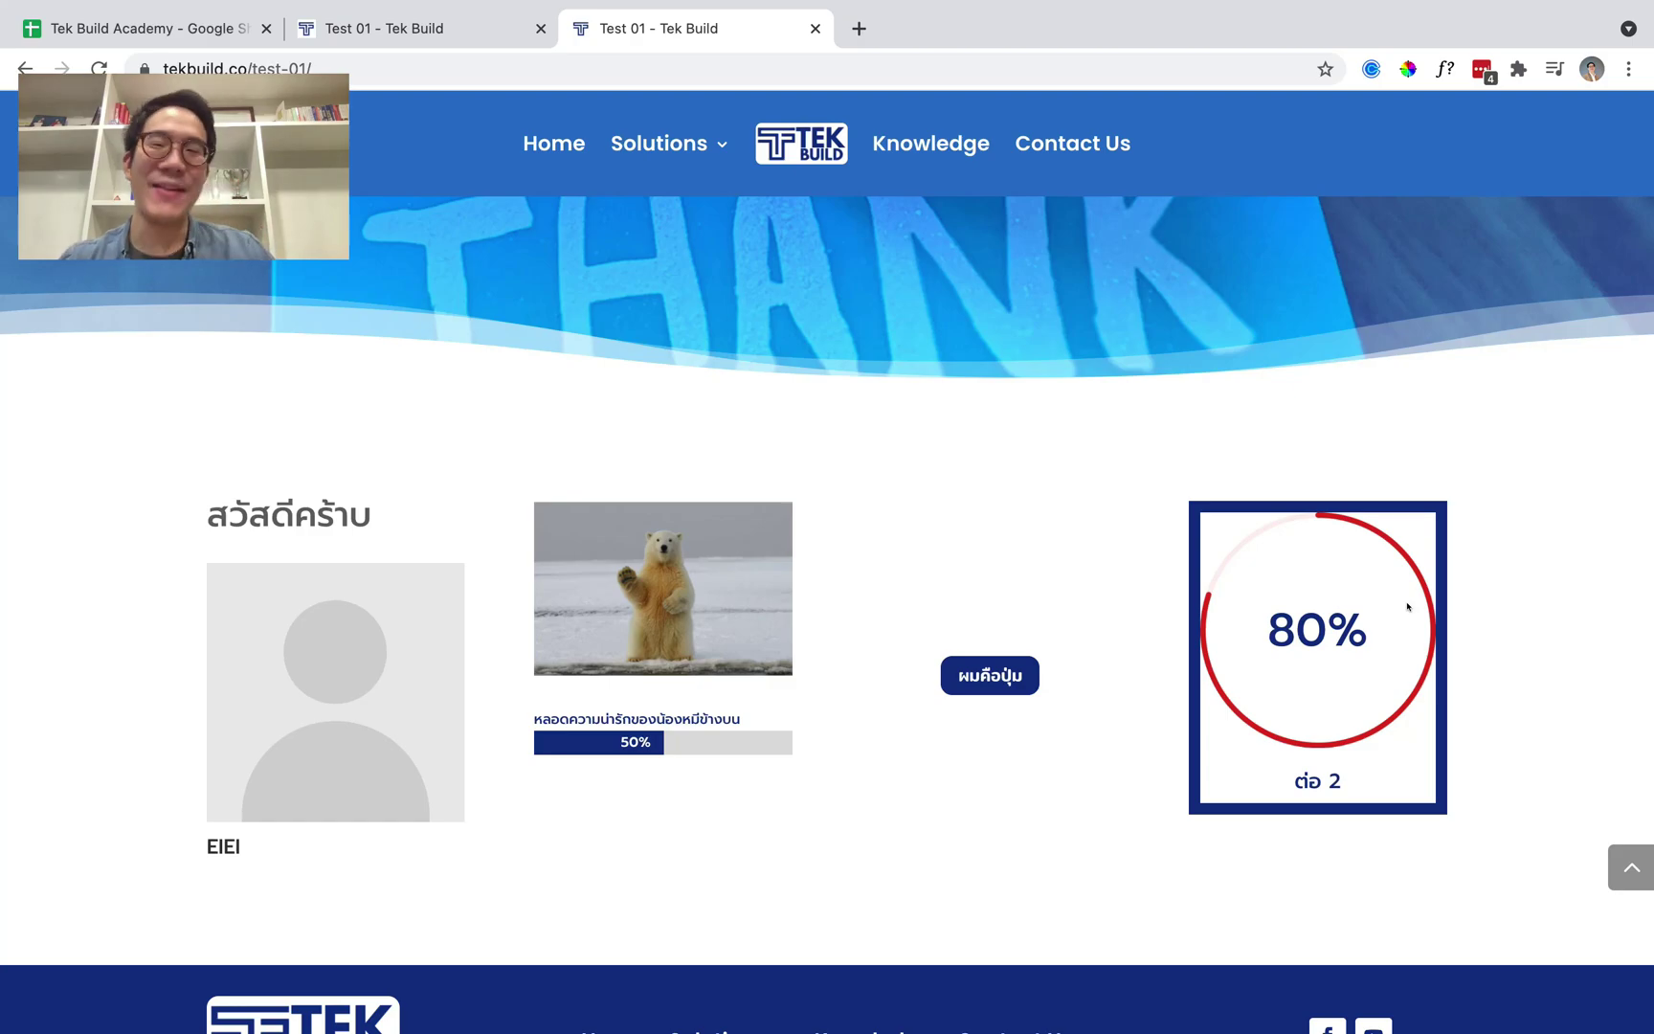
key(ctrl+shift+Tab)
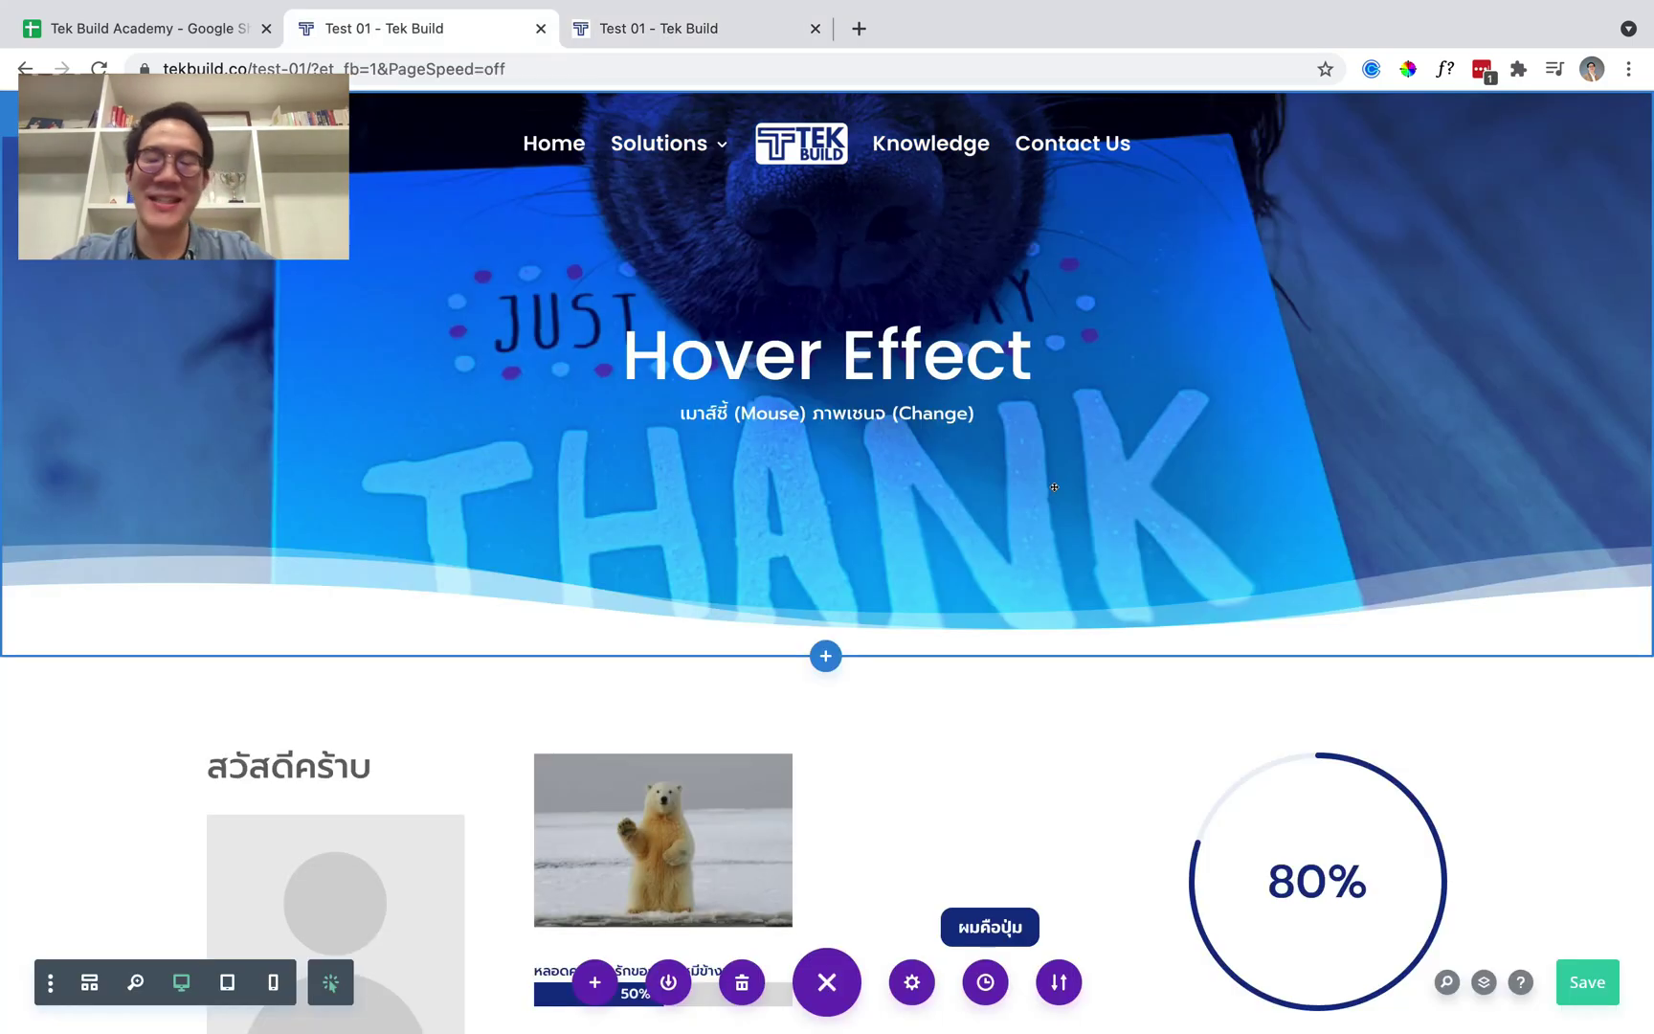
scroll(1054, 487, down, 5)
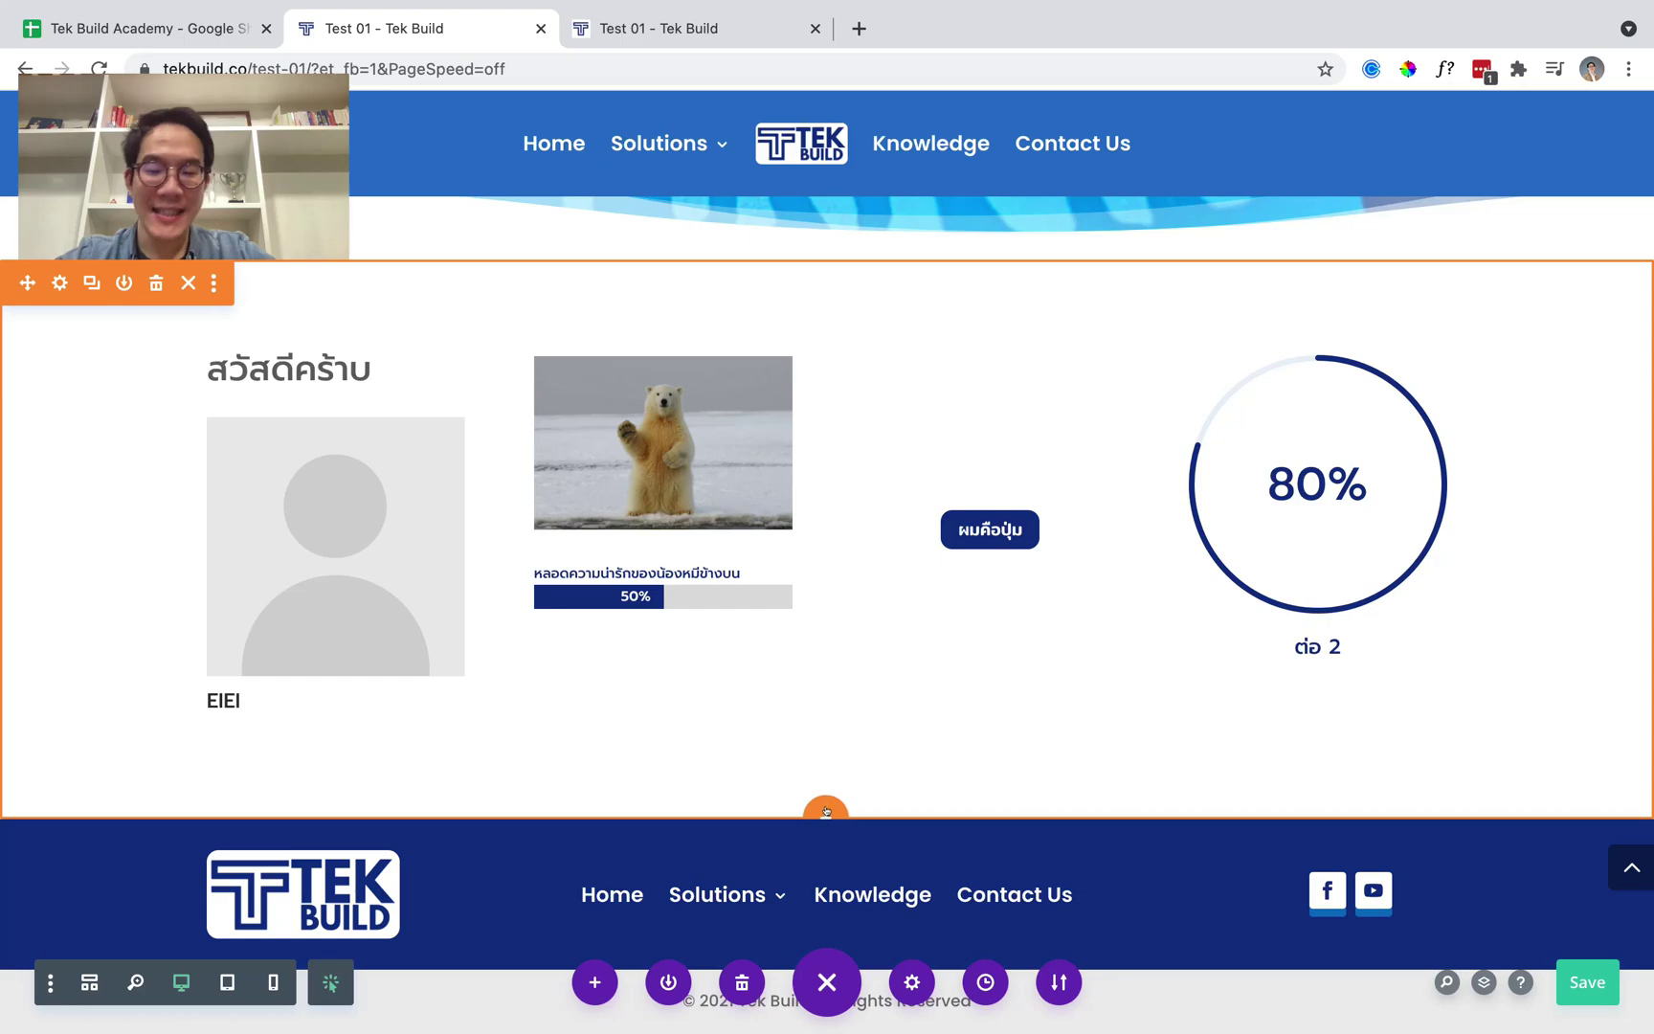
click(827, 811)
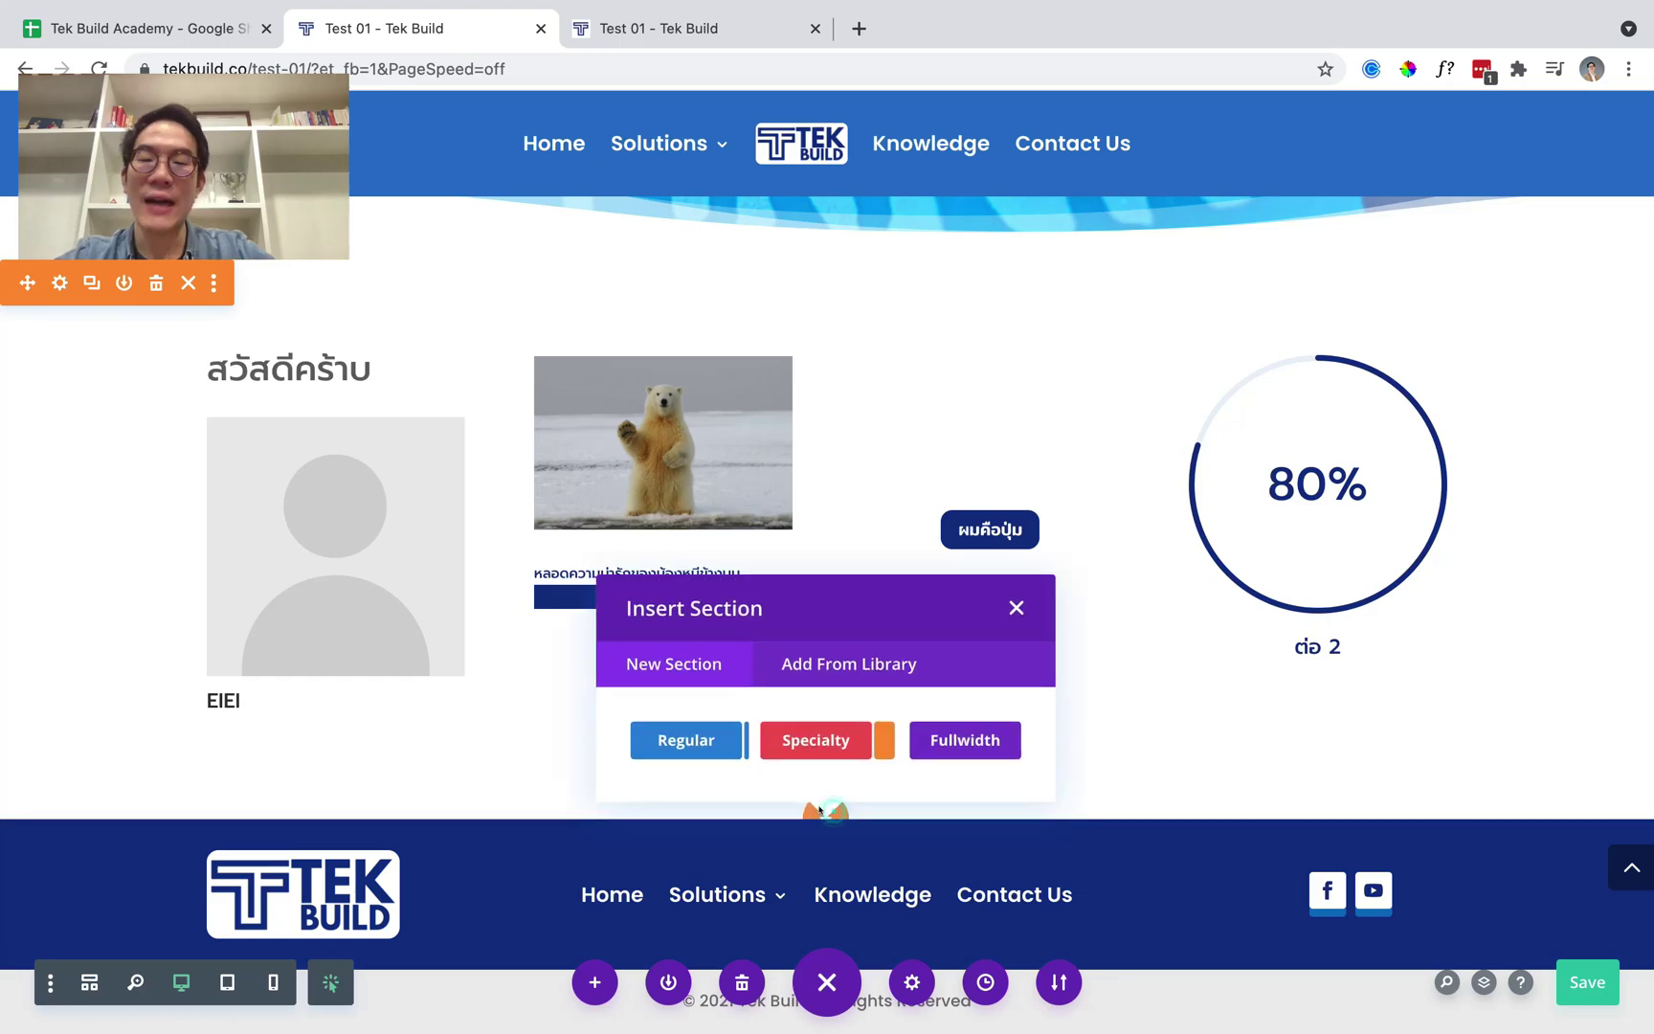
click(826, 742)
click(667, 725)
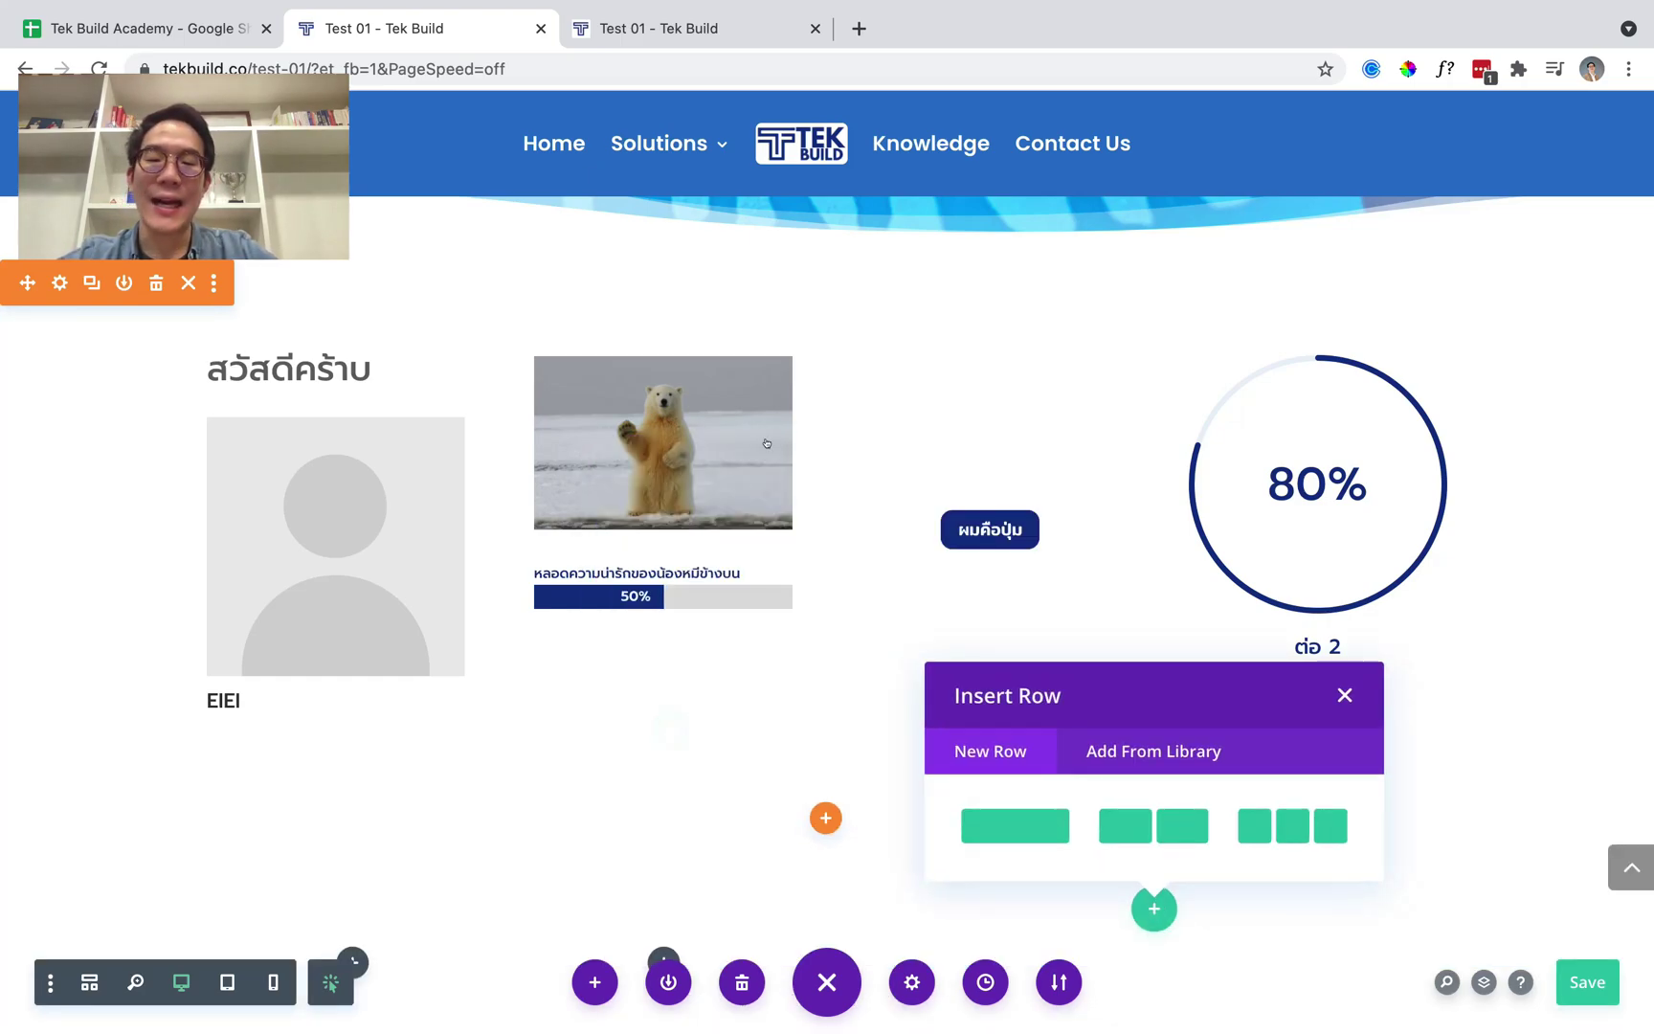
Add a Text module reading "สวัสดีคร้าบ" to the new section's first column.
click(352, 678)
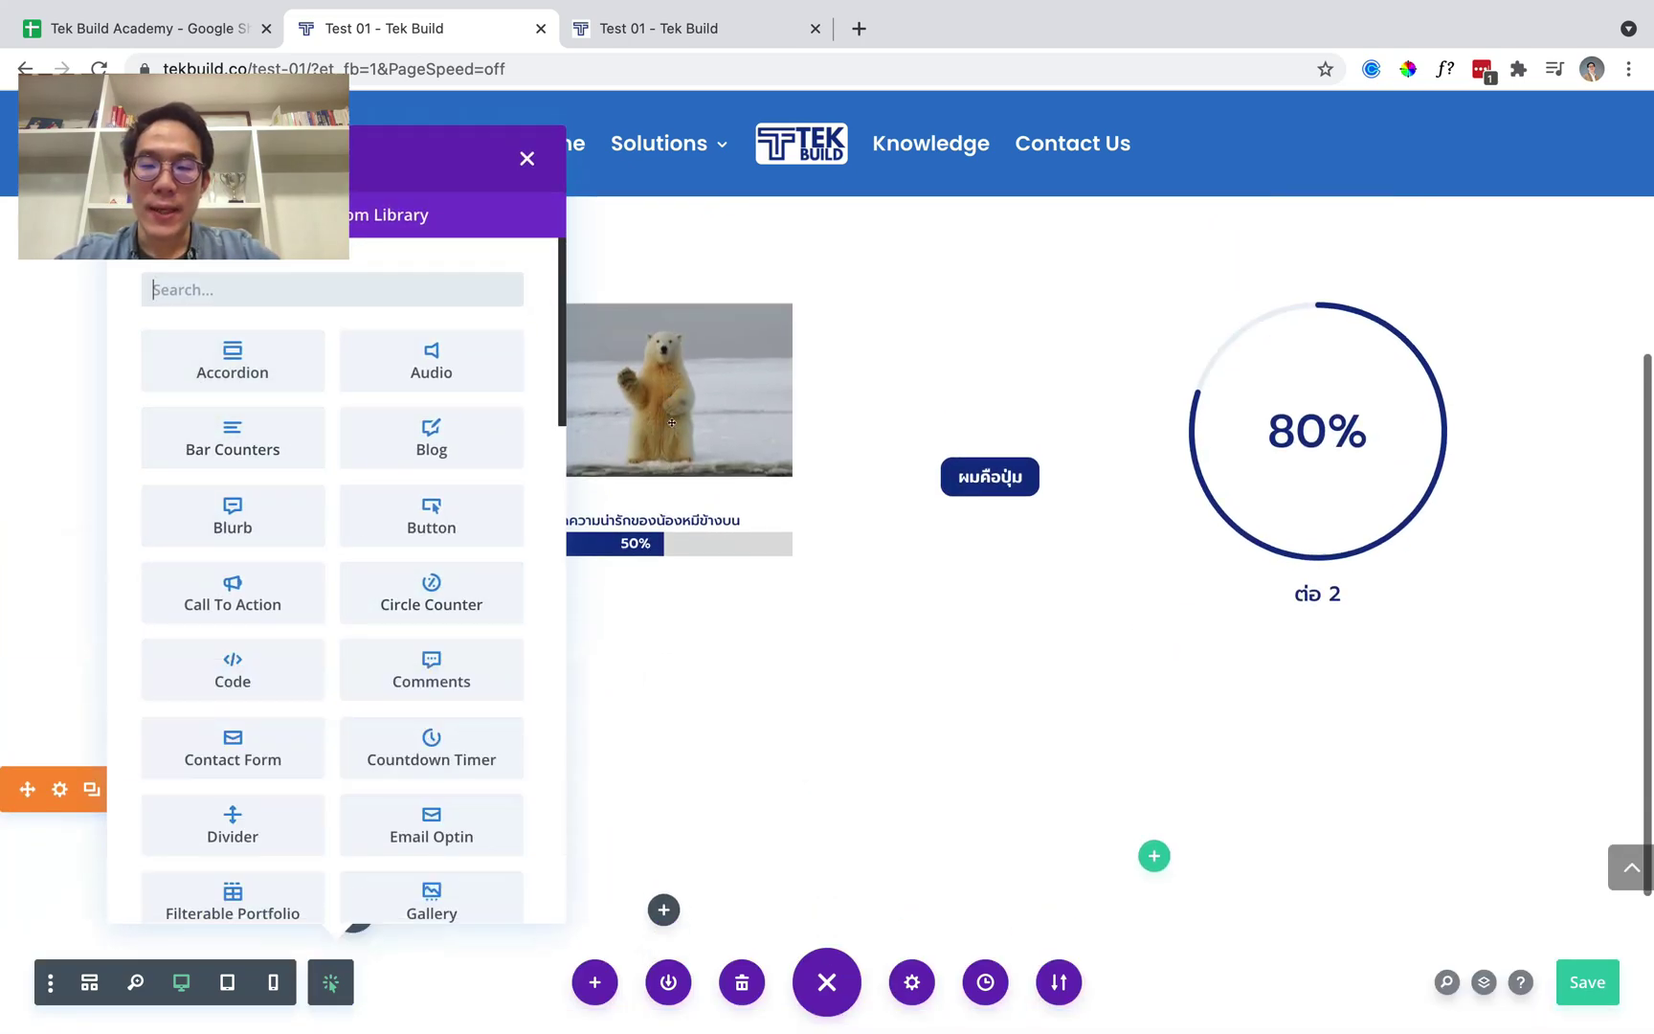
text(text)
click(410, 435)
key(ctrl+a)
key(BackSpace)
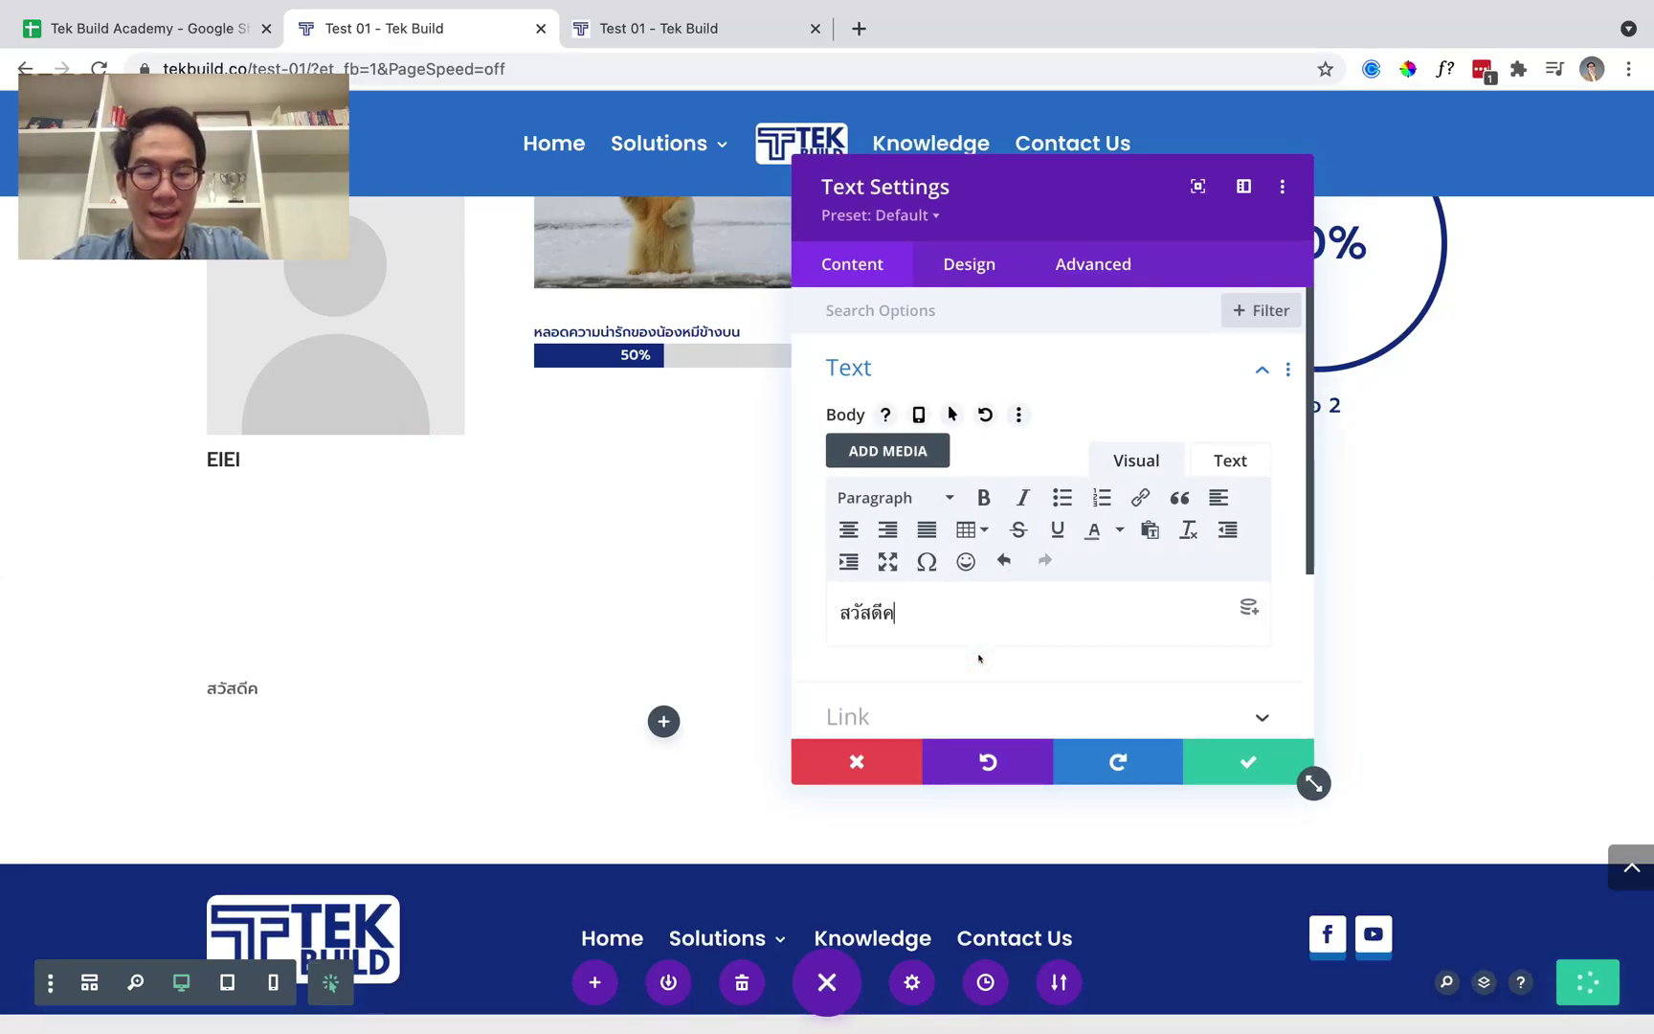
click(1189, 762)
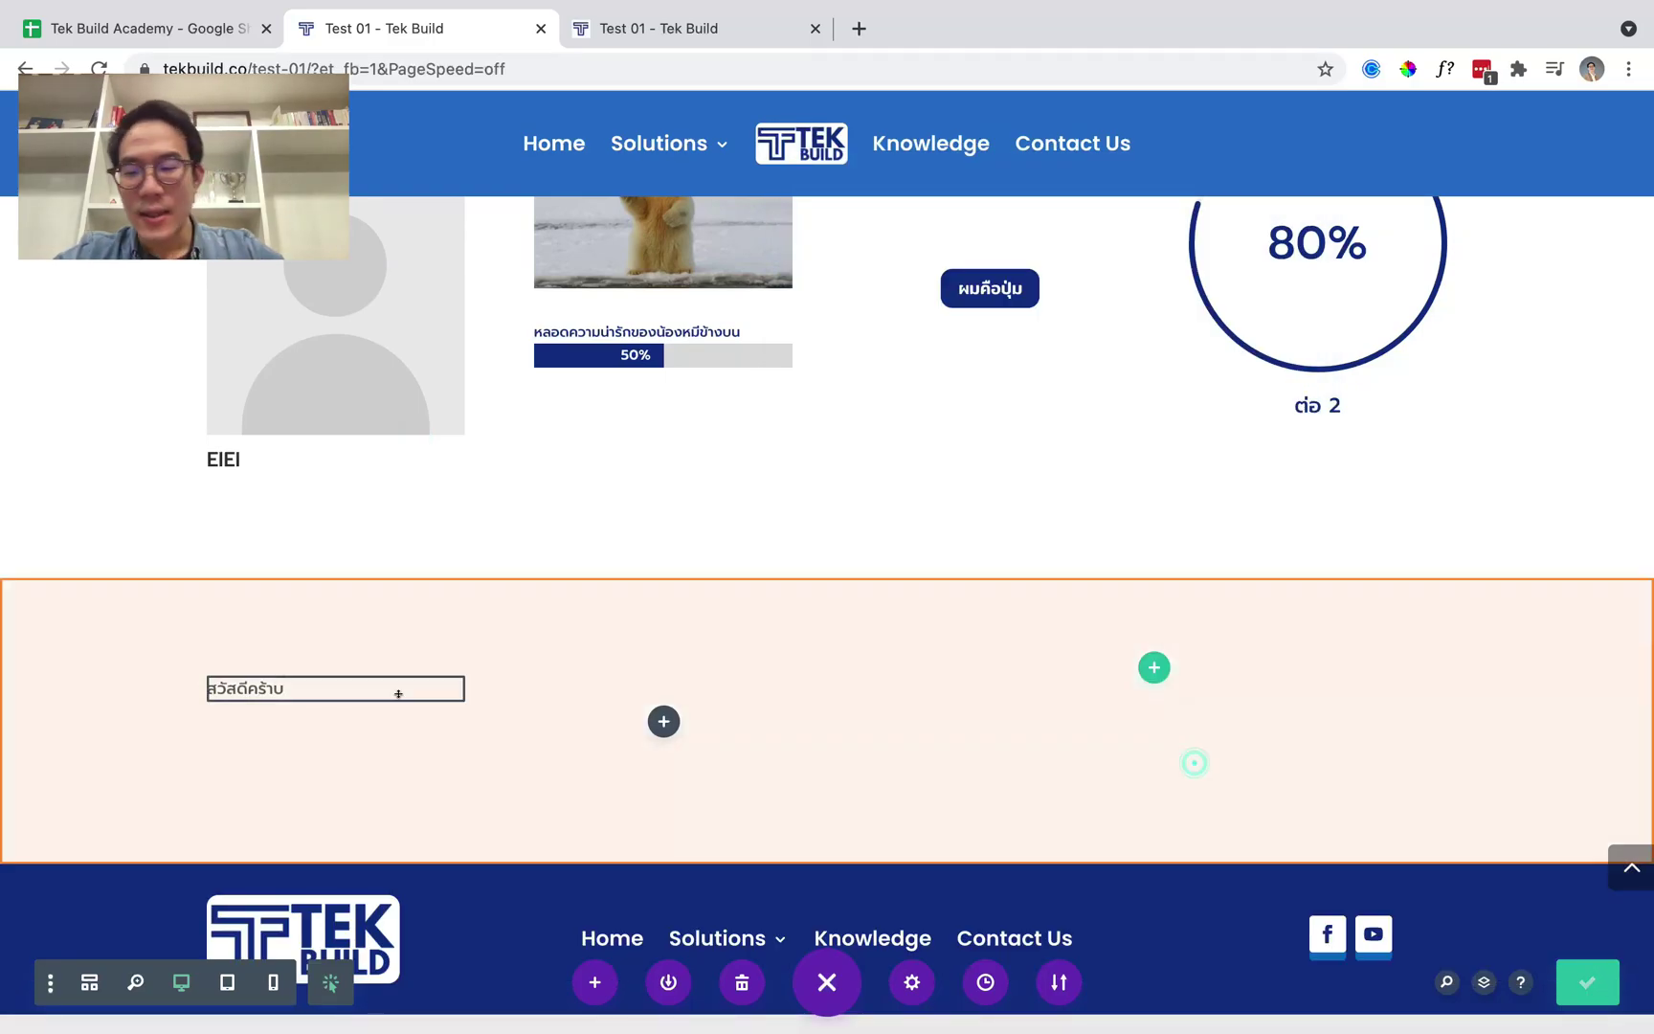
Add a Person module below the greeting text in the first column and empty its body text.
click(334, 737)
text(ค)
key(BackSpace)
text(person)
click(238, 381)
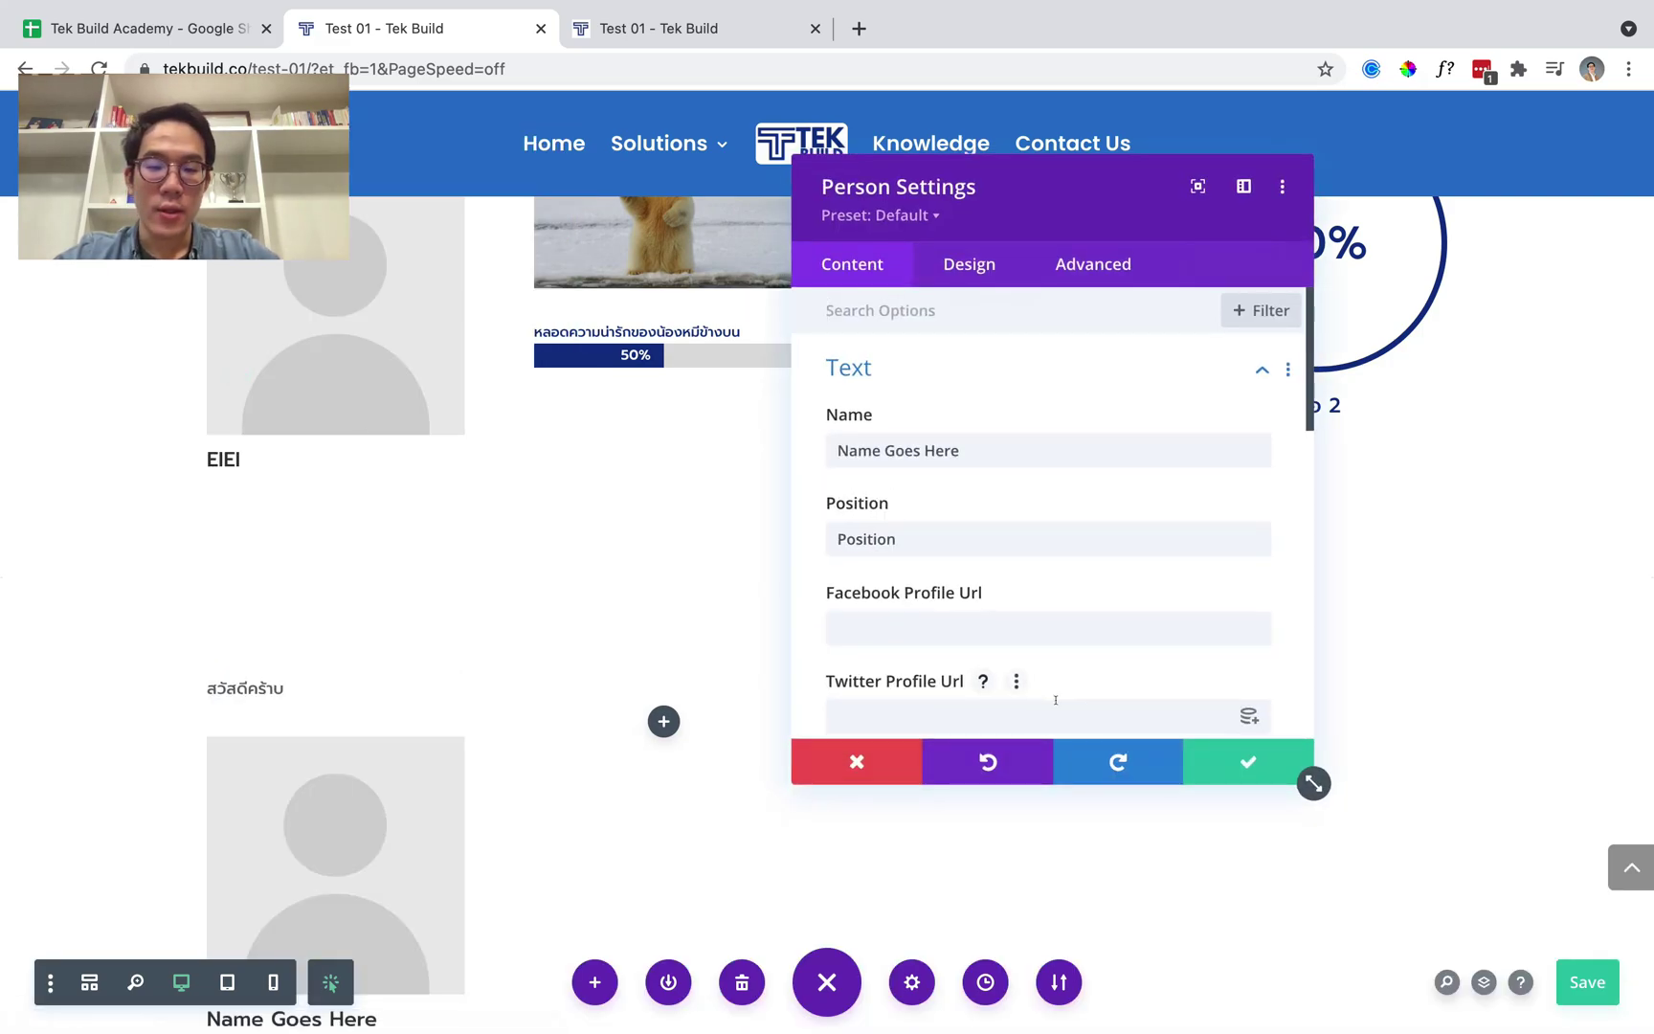
scroll(1037, 670, down, 5)
key(ctrl+a)
key(BackSpace)
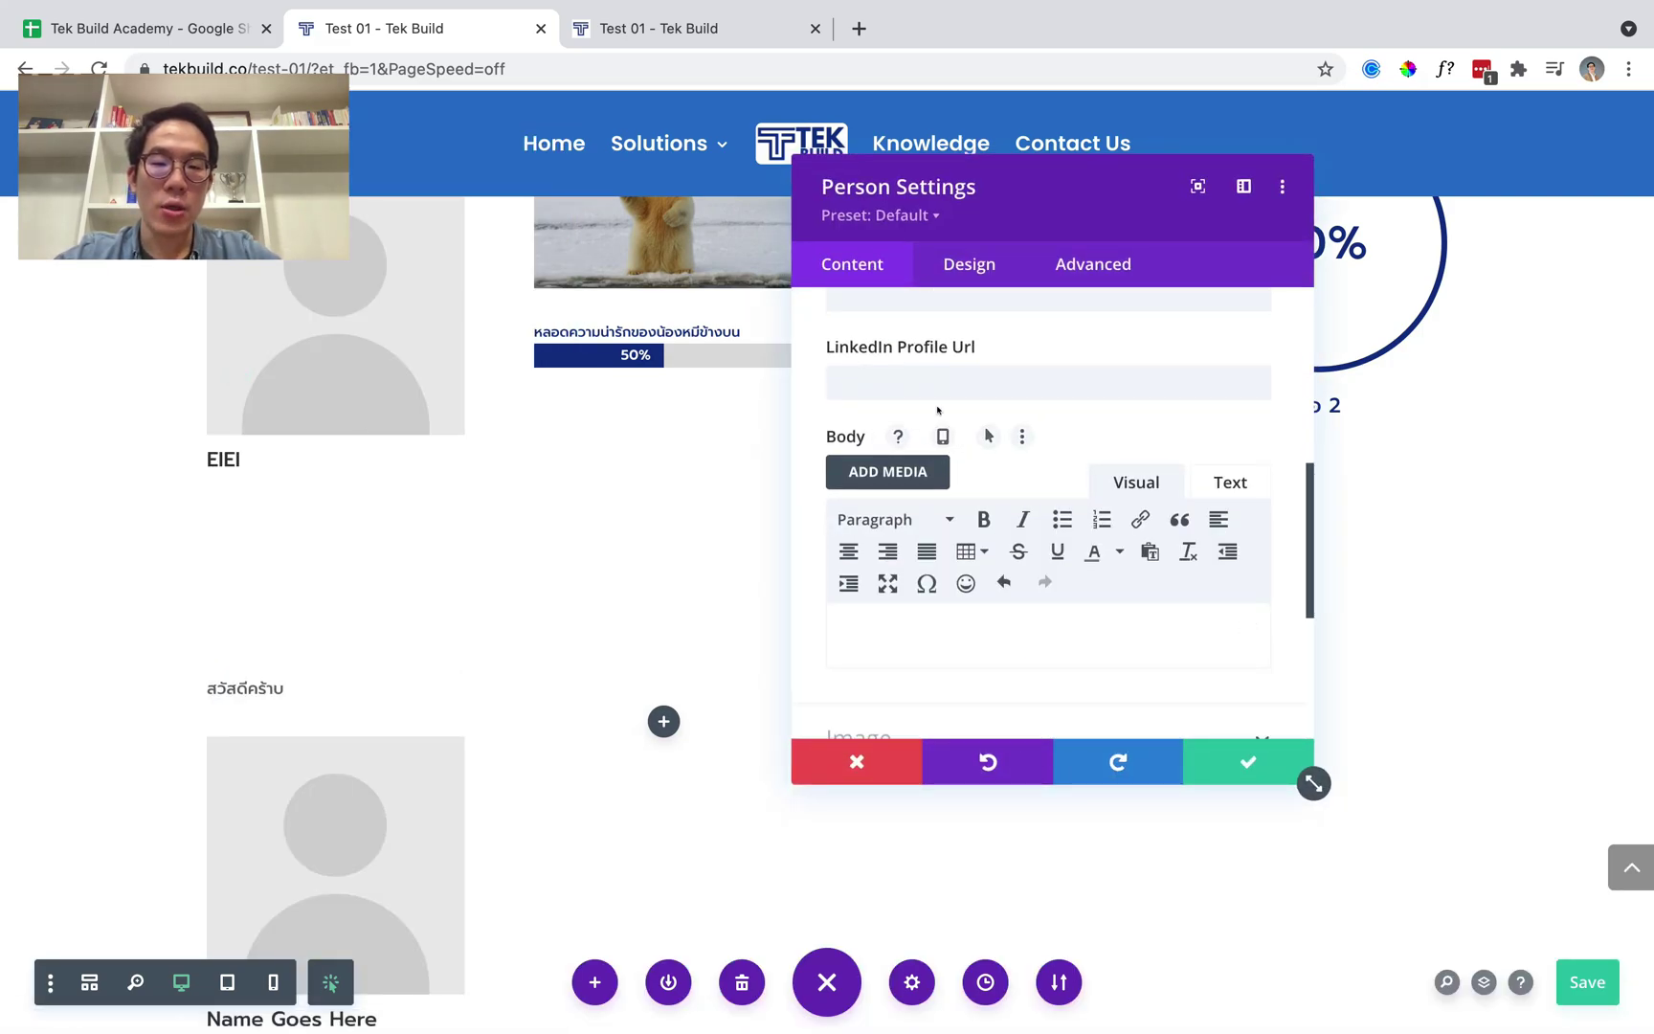
Empty the Person module's position, set its name to EIEI and save the module.
scroll(938, 410, up, 5)
click(947, 435)
triple_click(891, 349)
text(EIEI)
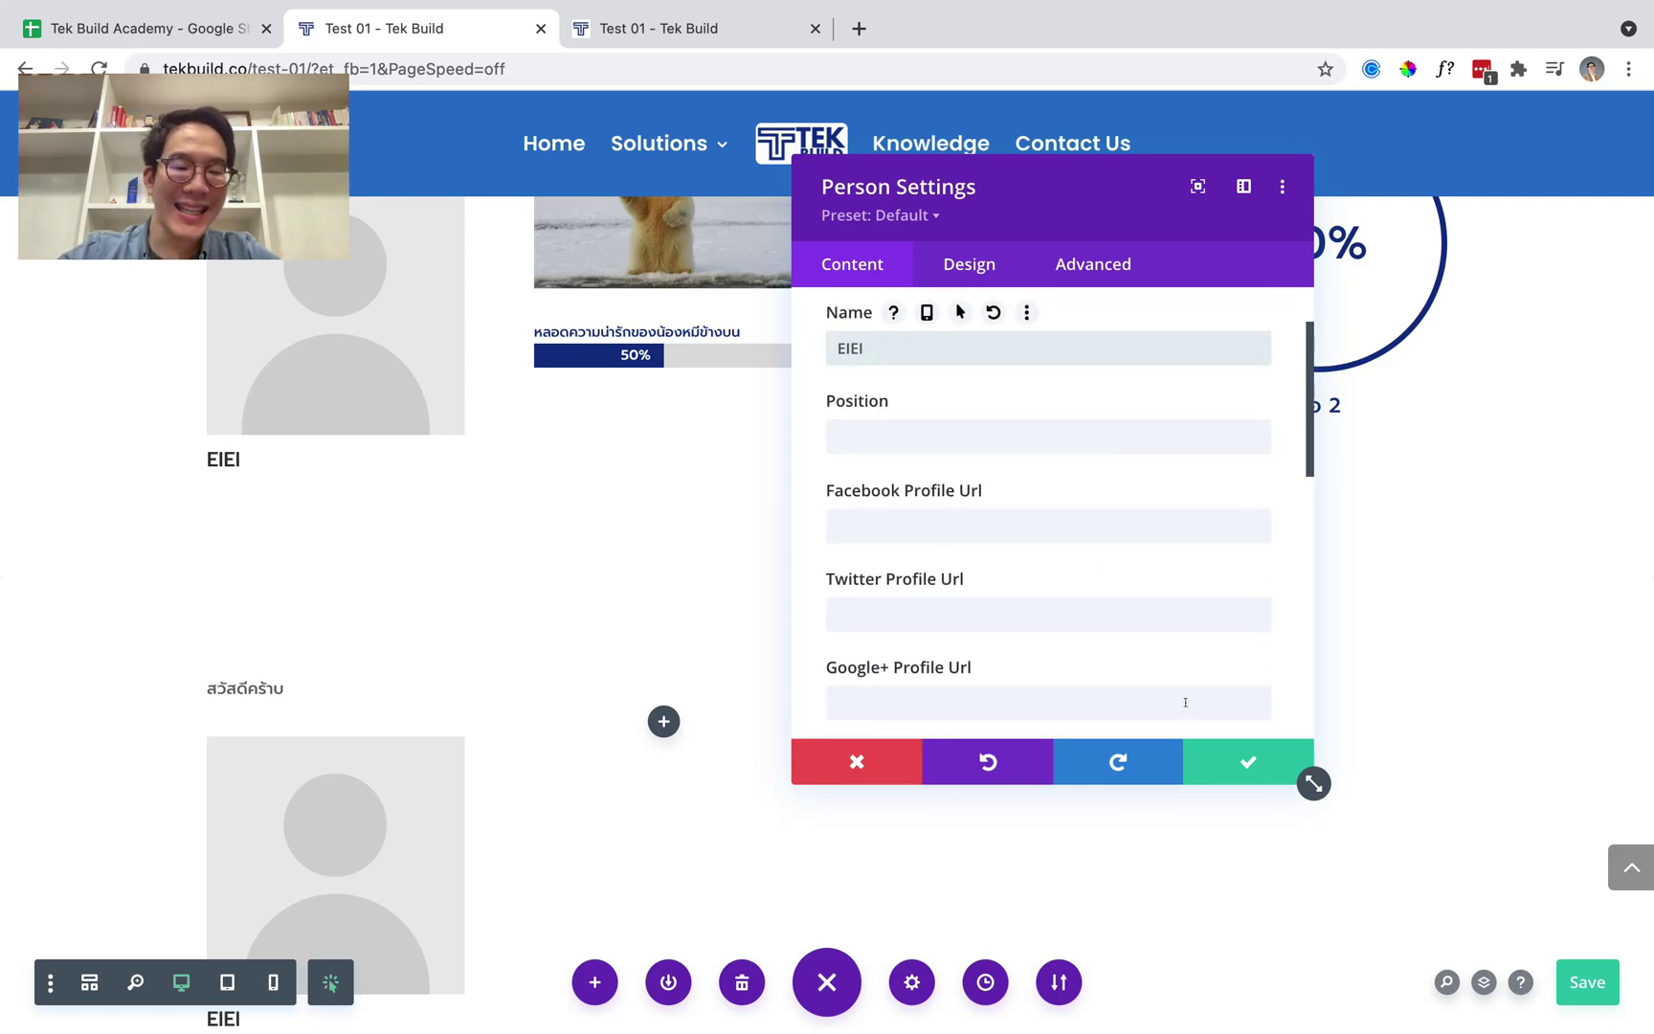
click(1230, 761)
Add an Image module to the second column using the waving polar bear photo from the media library.
click(664, 721)
text(image)
click(627, 383)
click(1041, 581)
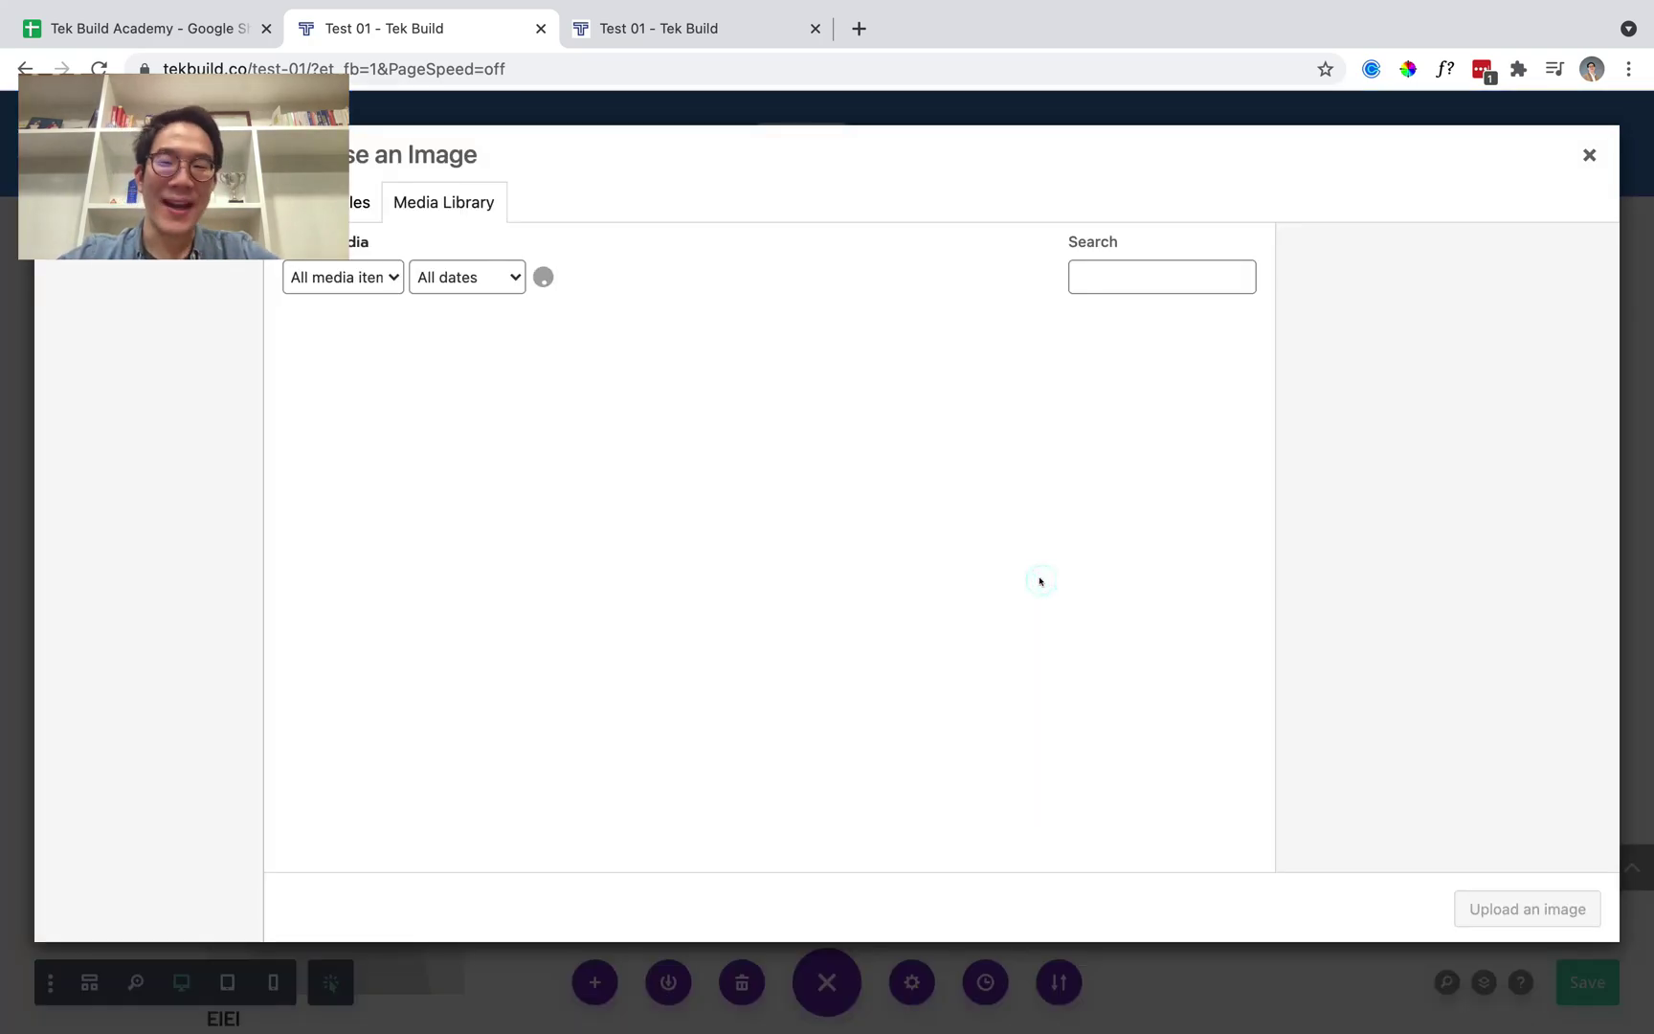
scroll(860, 556, down, 7)
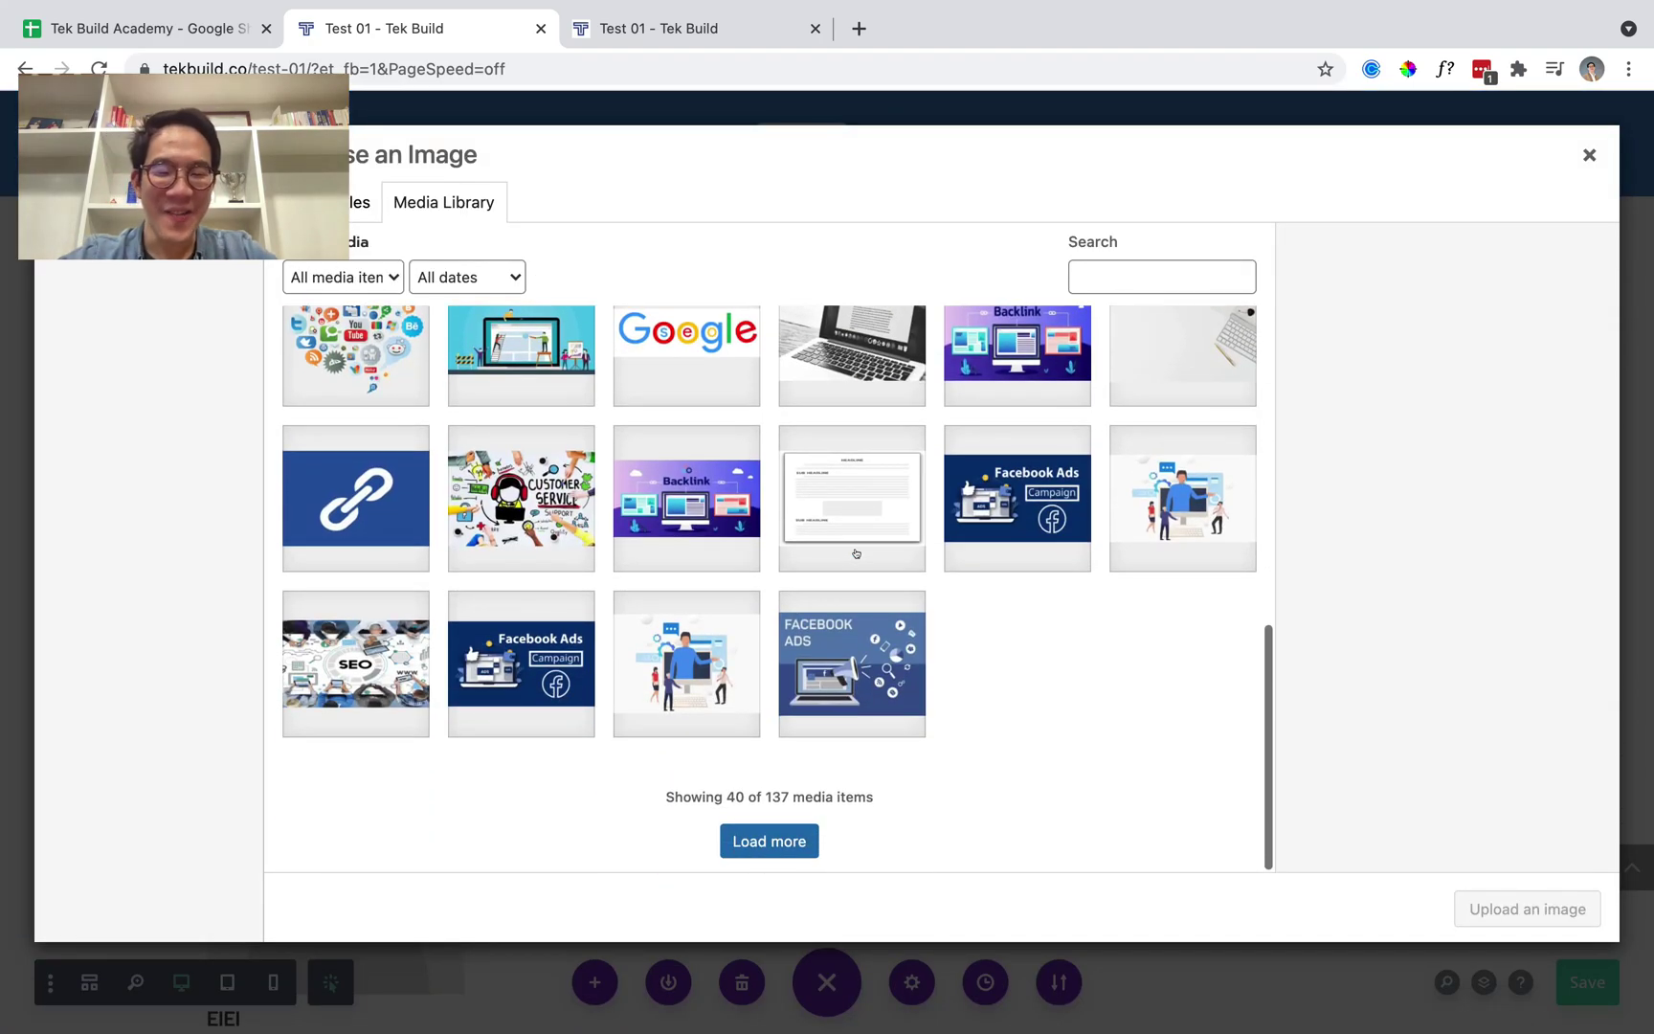
click(766, 841)
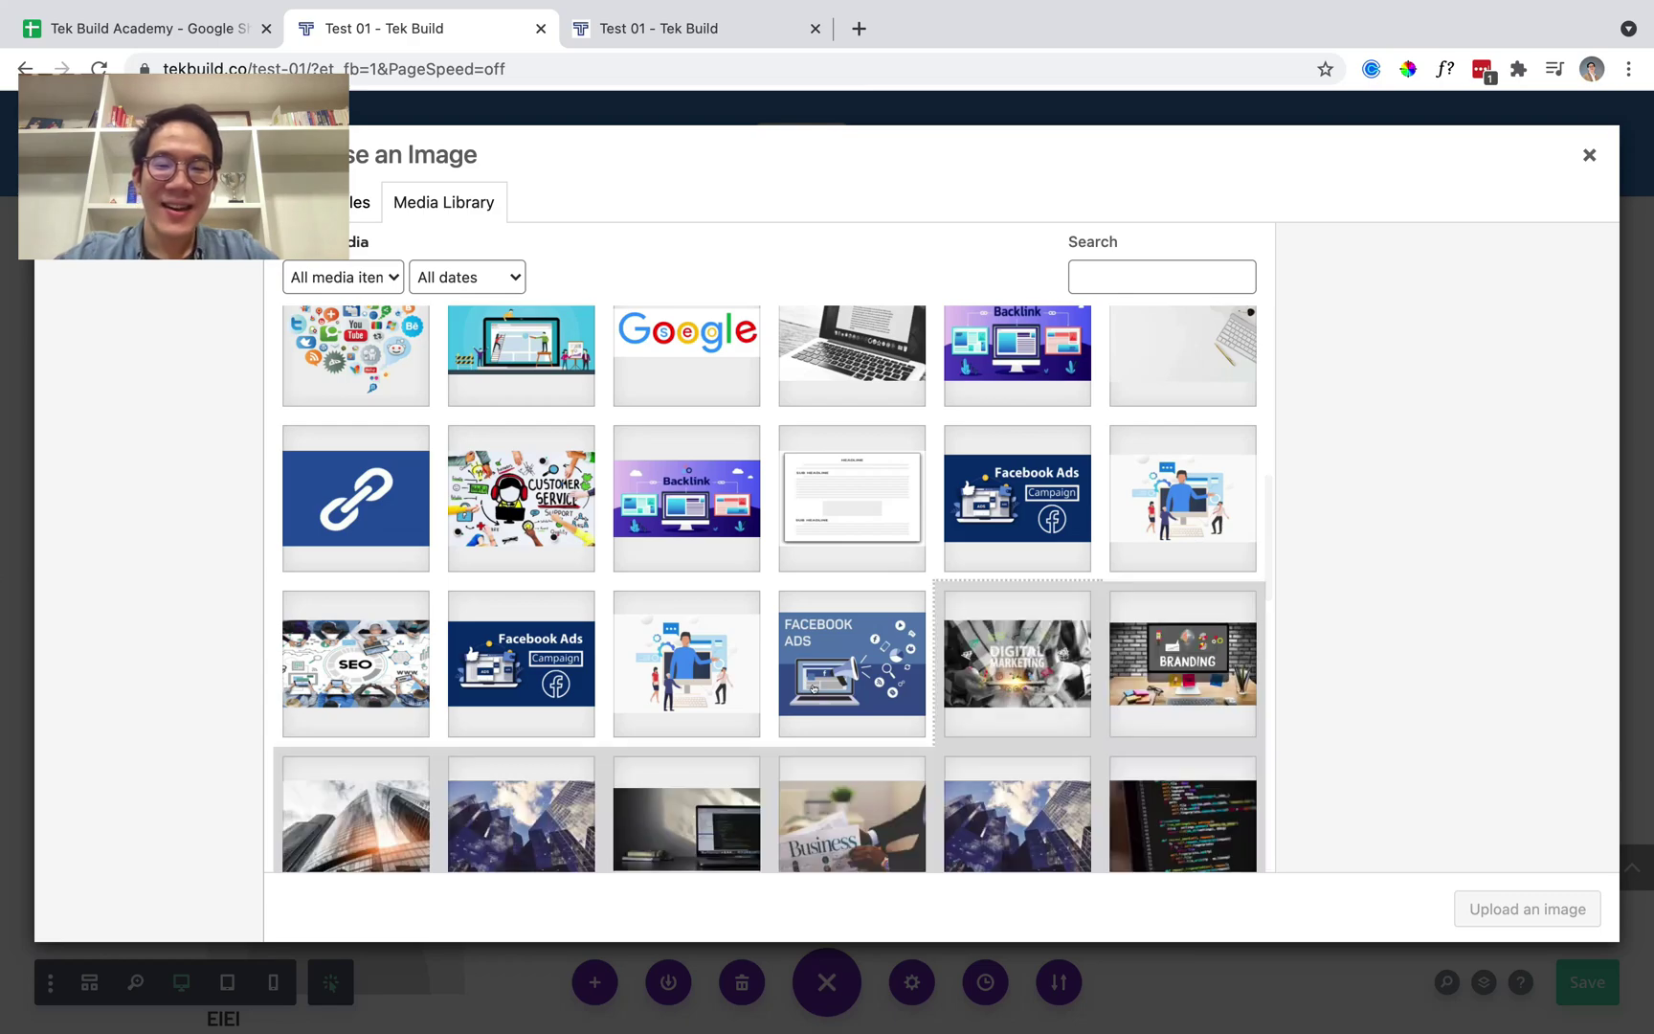
scroll(812, 689, down, 3)
click(1018, 431)
click(1500, 914)
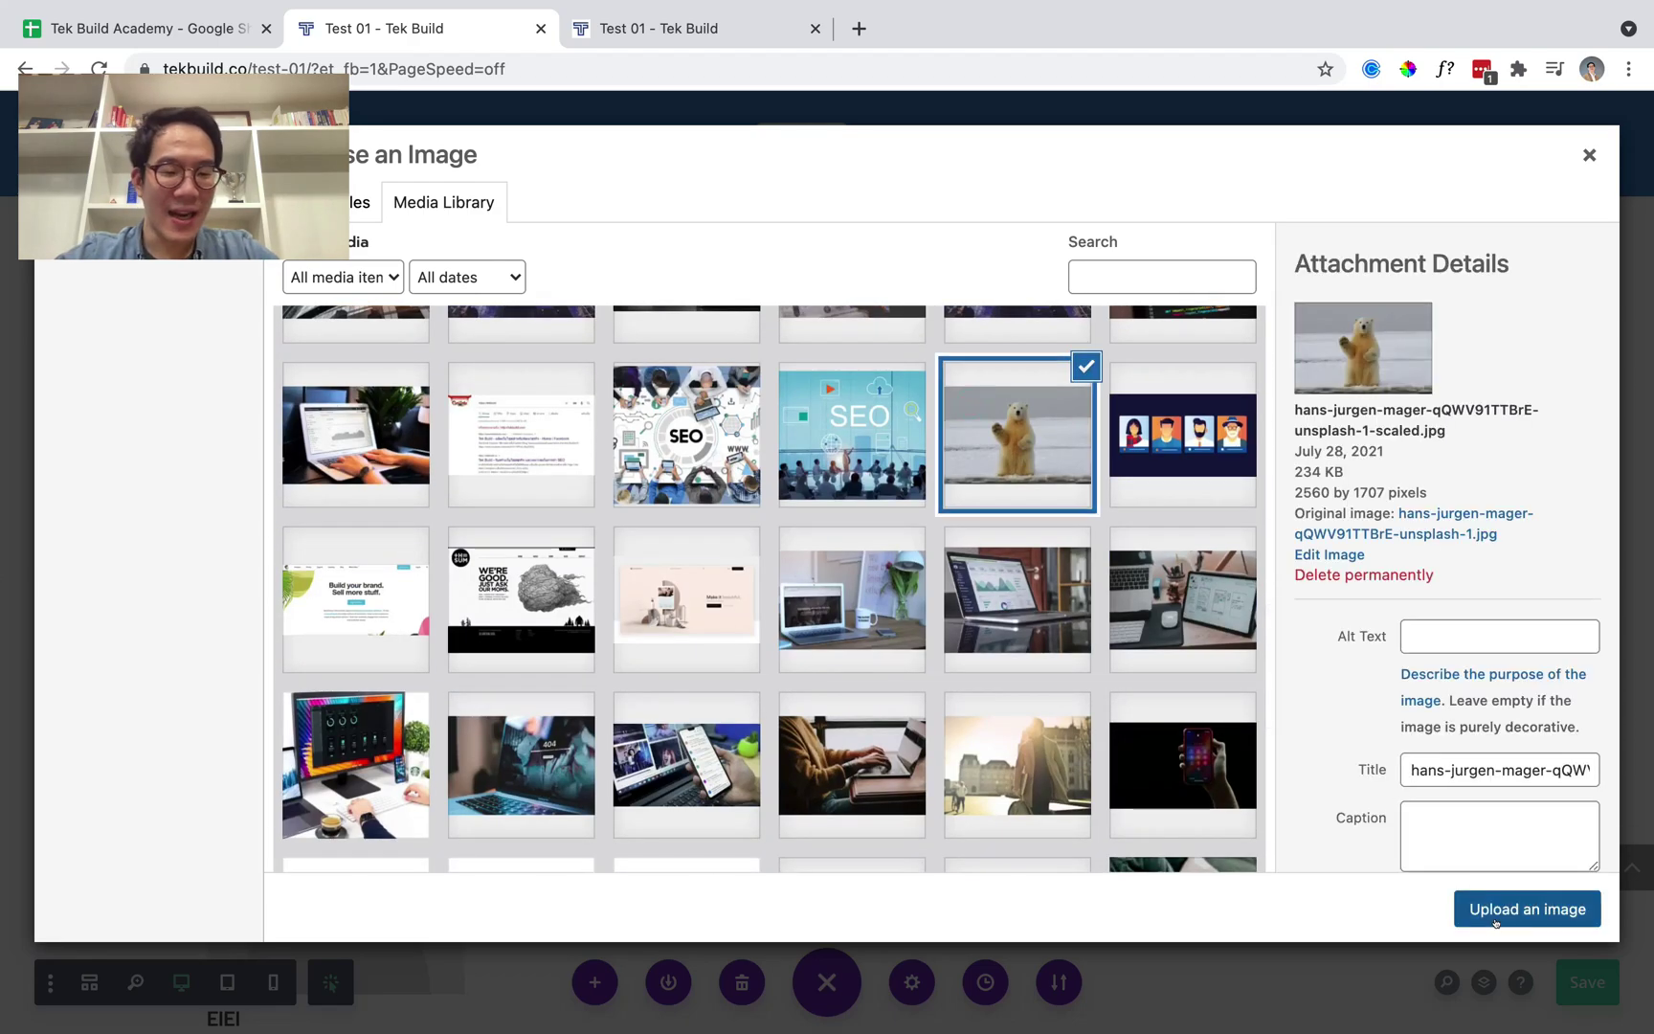
key(Escape)
Add a Bar Counters module with default settings below the new polar bear image.
scroll(703, 559, down, 1)
click(663, 689)
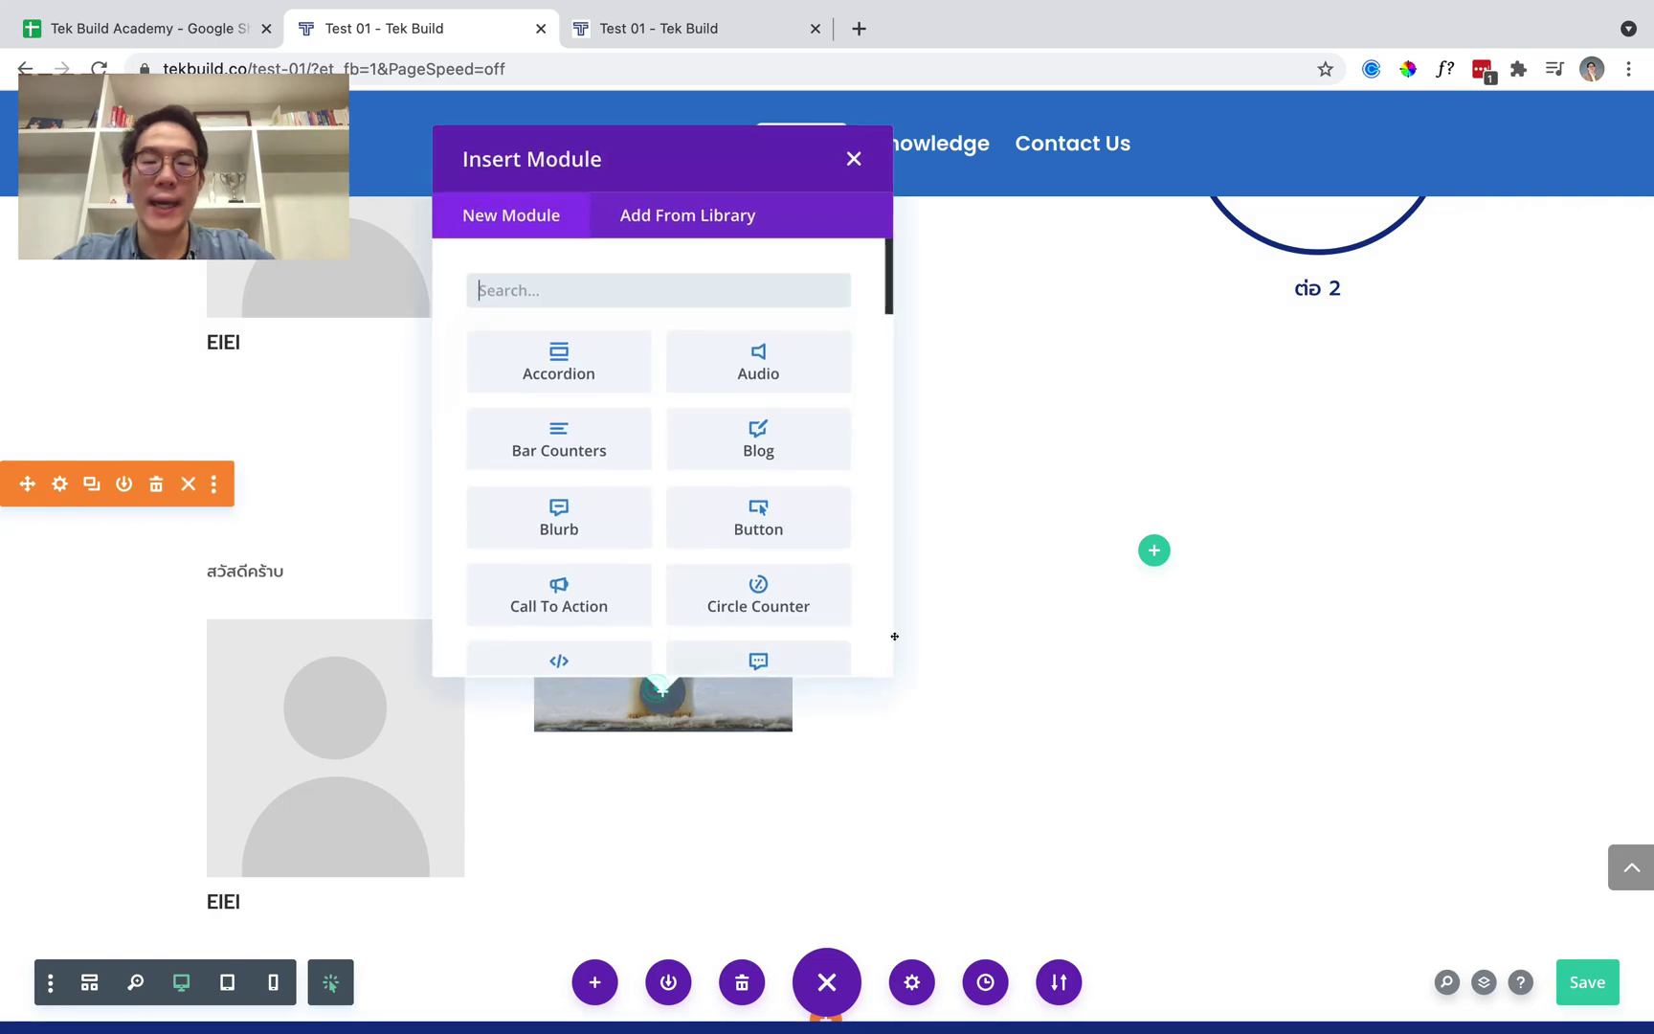
scroll(700, 433, down, 2)
scroll(574, 421, up, 2)
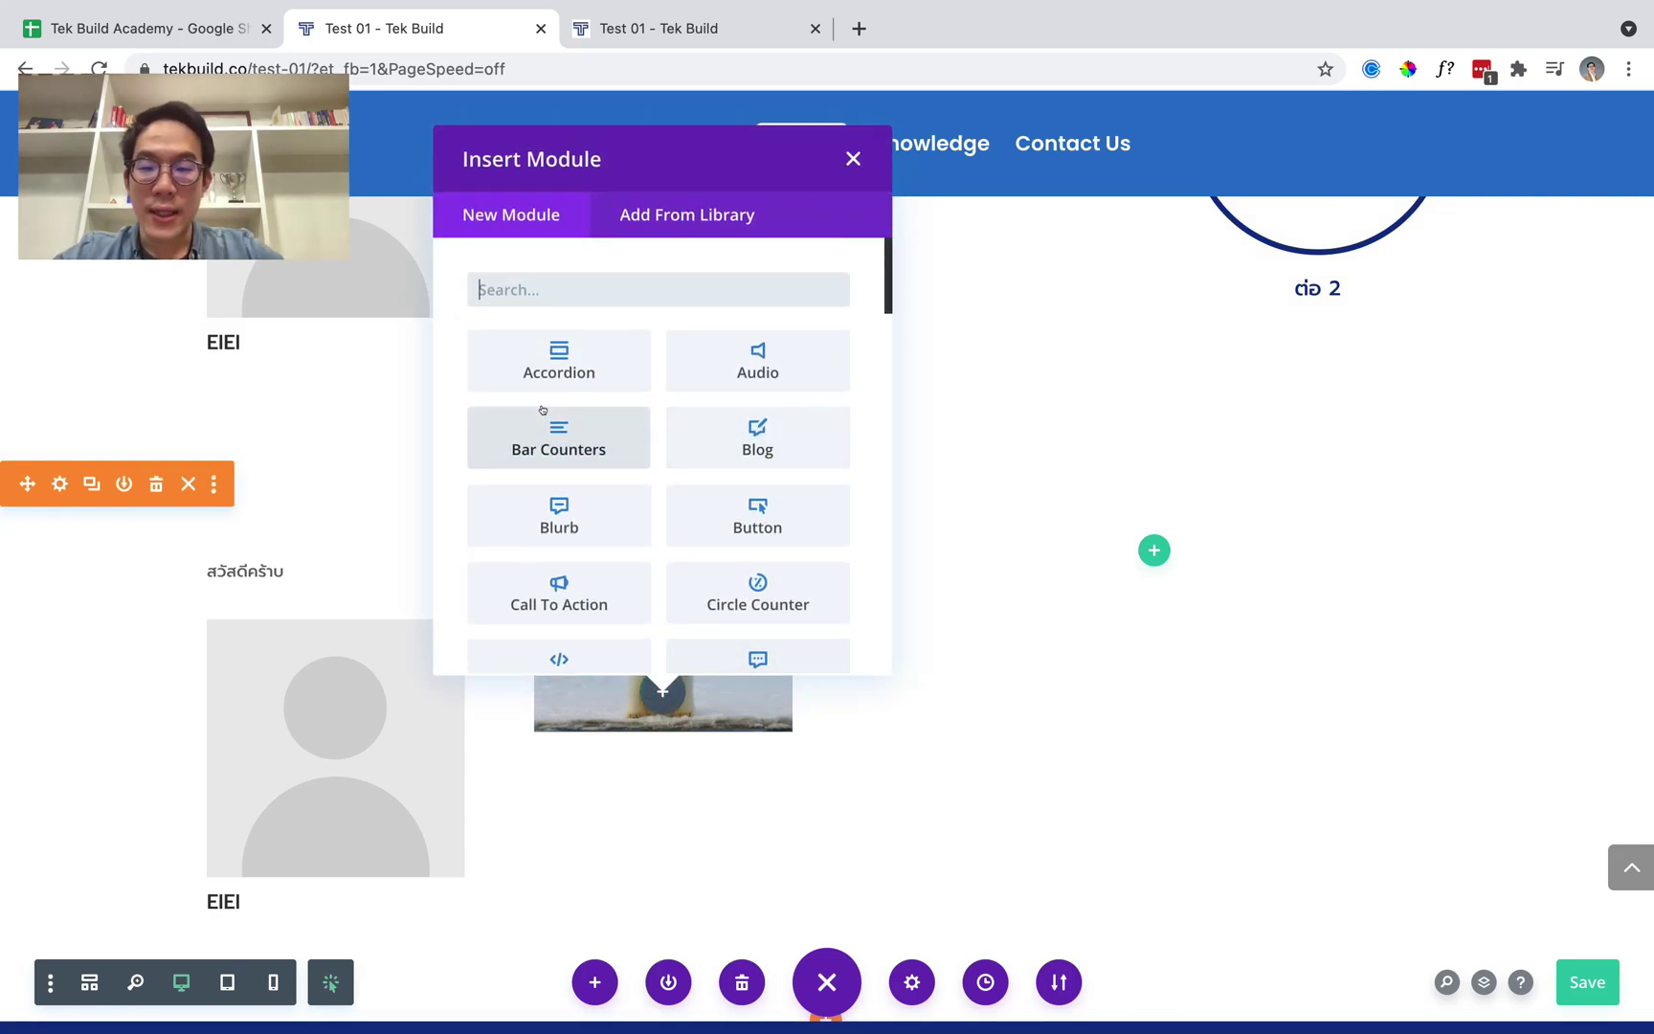
click(543, 422)
key(Escape)
Insert a row of two equal columns in the half-width area and add a default Button module to its first column.
click(1152, 553)
scroll(1197, 671, up, 2)
click(1174, 626)
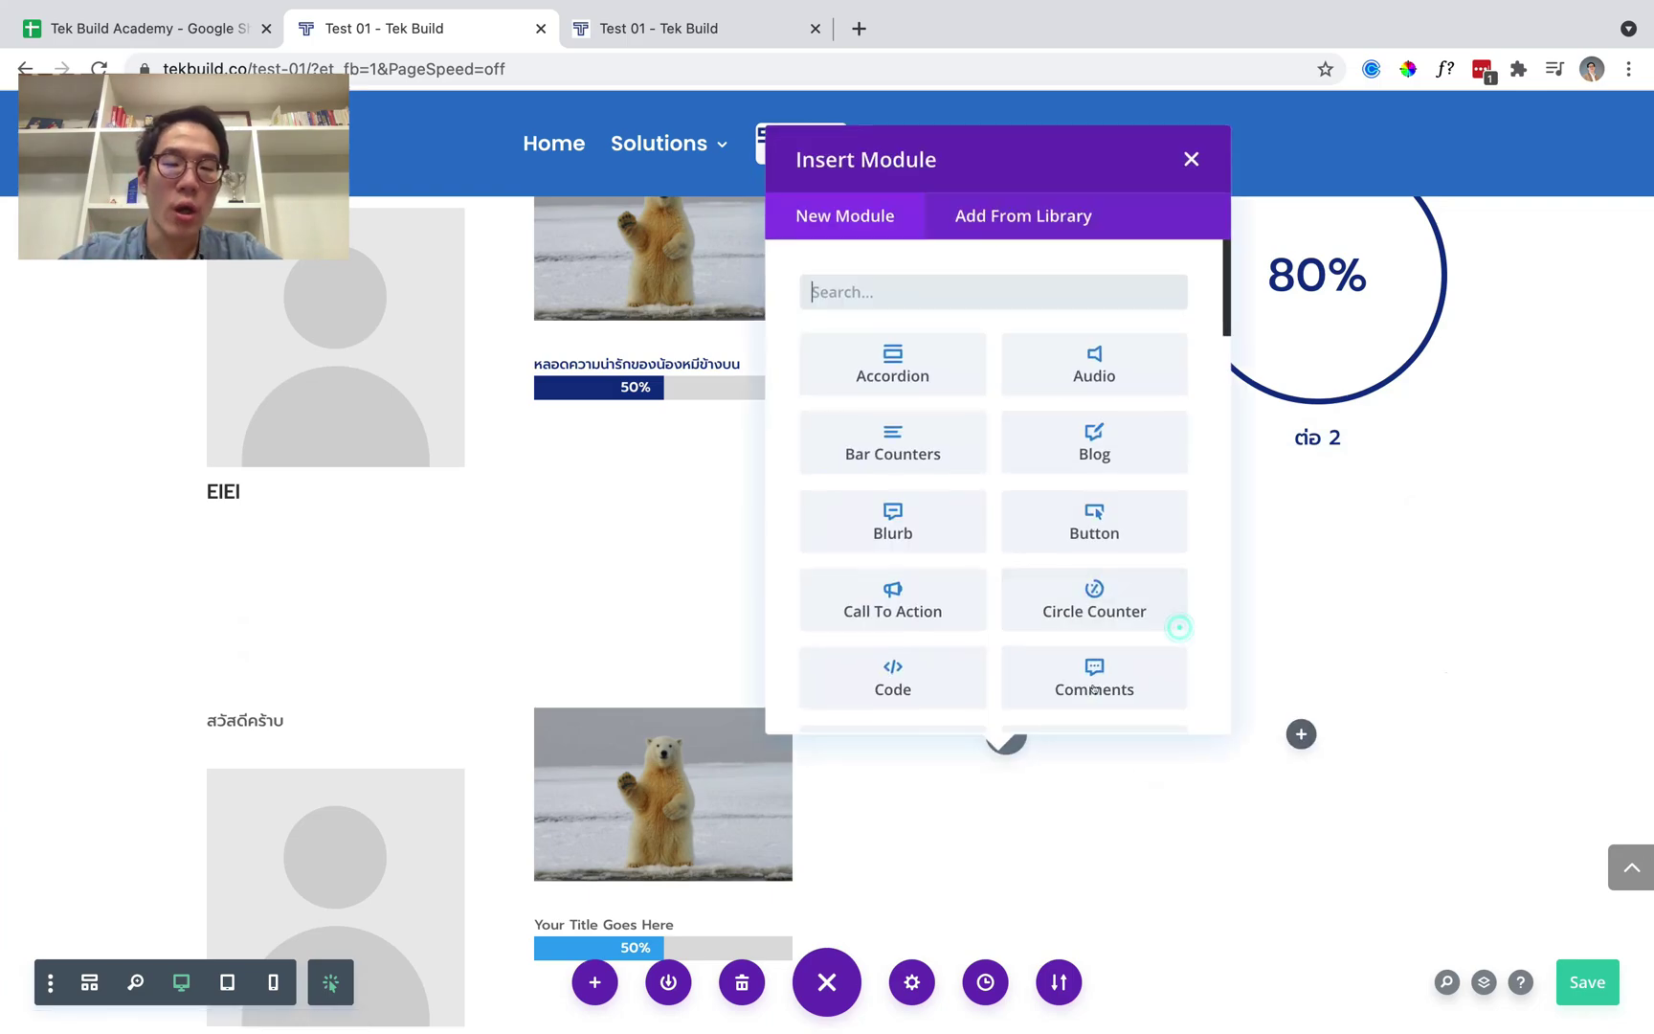
text(button)
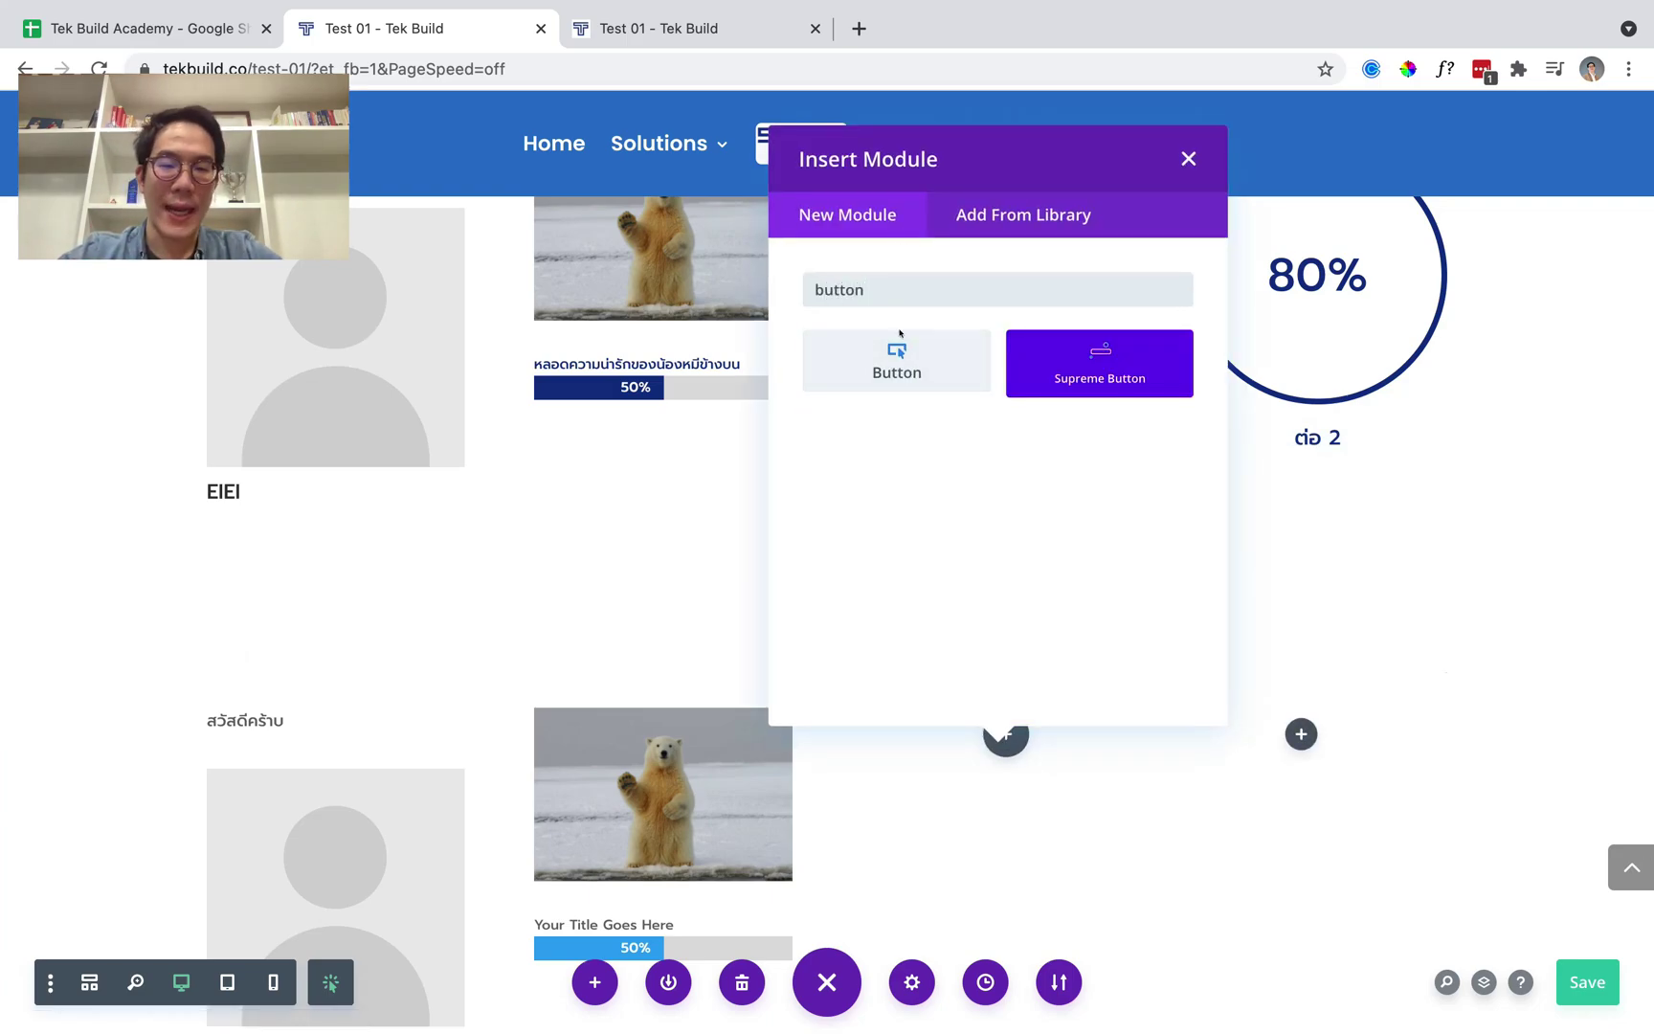
click(897, 360)
click(1256, 761)
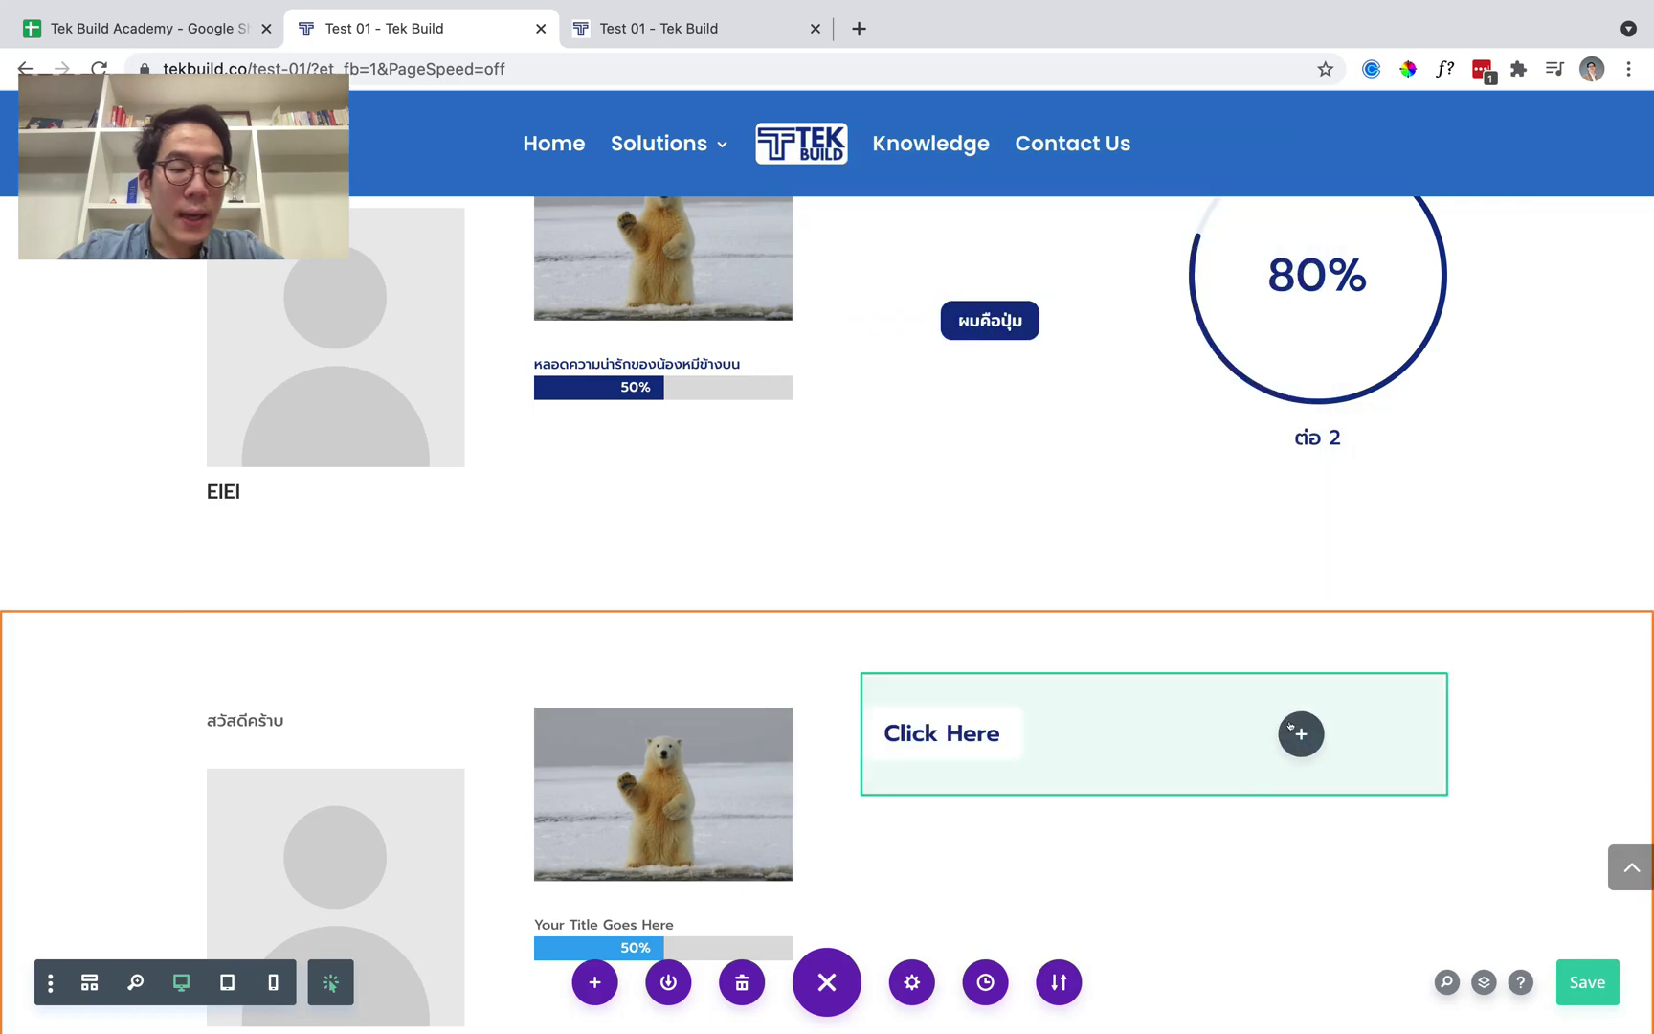
Add a Circle Counter module with default settings to the empty column beside the new button.
click(1299, 733)
scroll(1214, 460, down, 2)
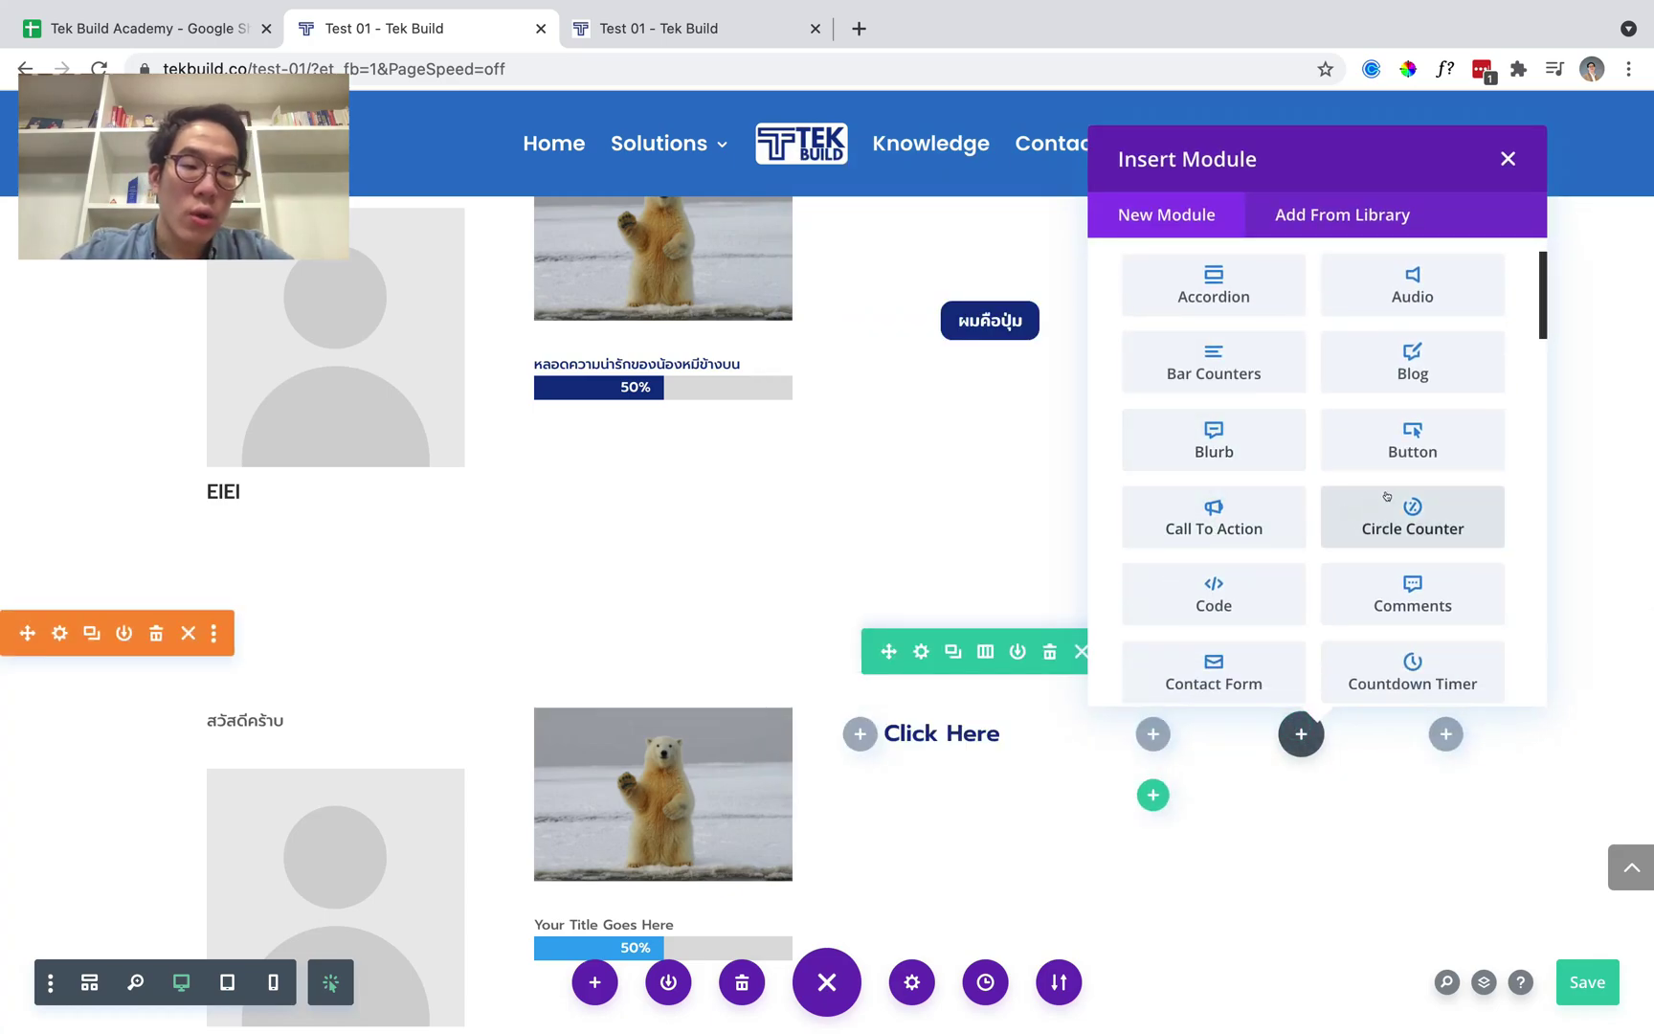
scroll(1387, 496, down, 2)
click(1387, 422)
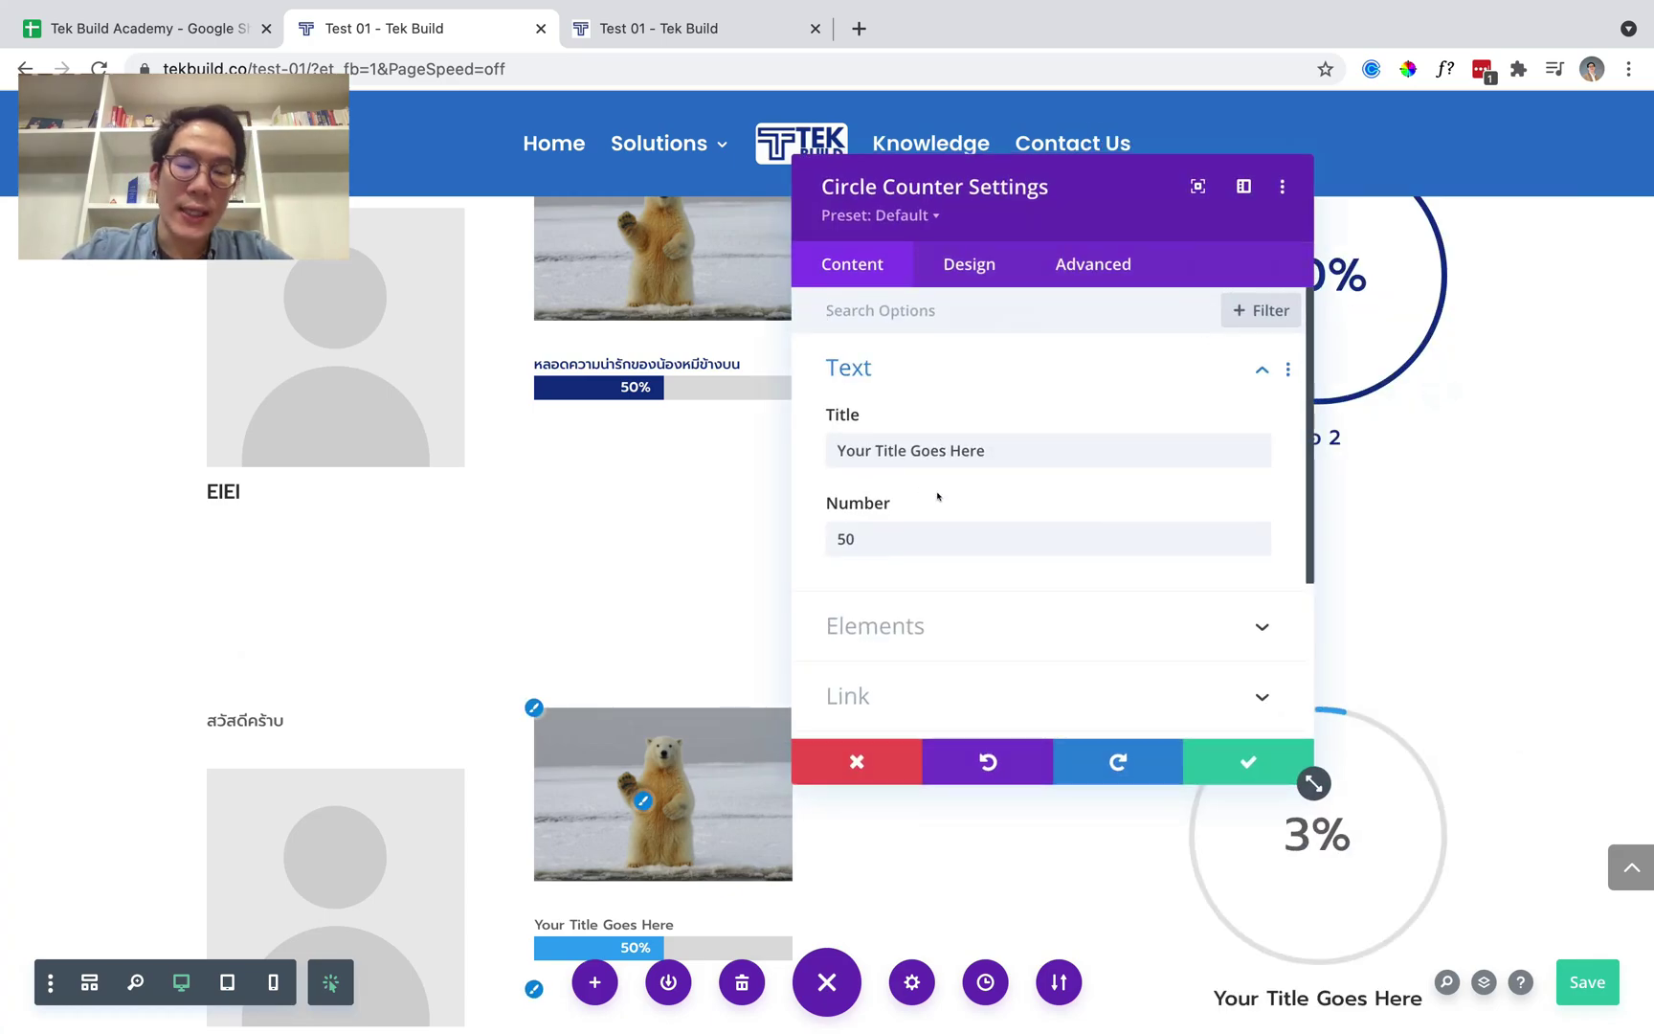
key(Escape)
Enable hover styling for the new greeting text's size and set its hover size to 30px.
scroll(547, 573, down, 2)
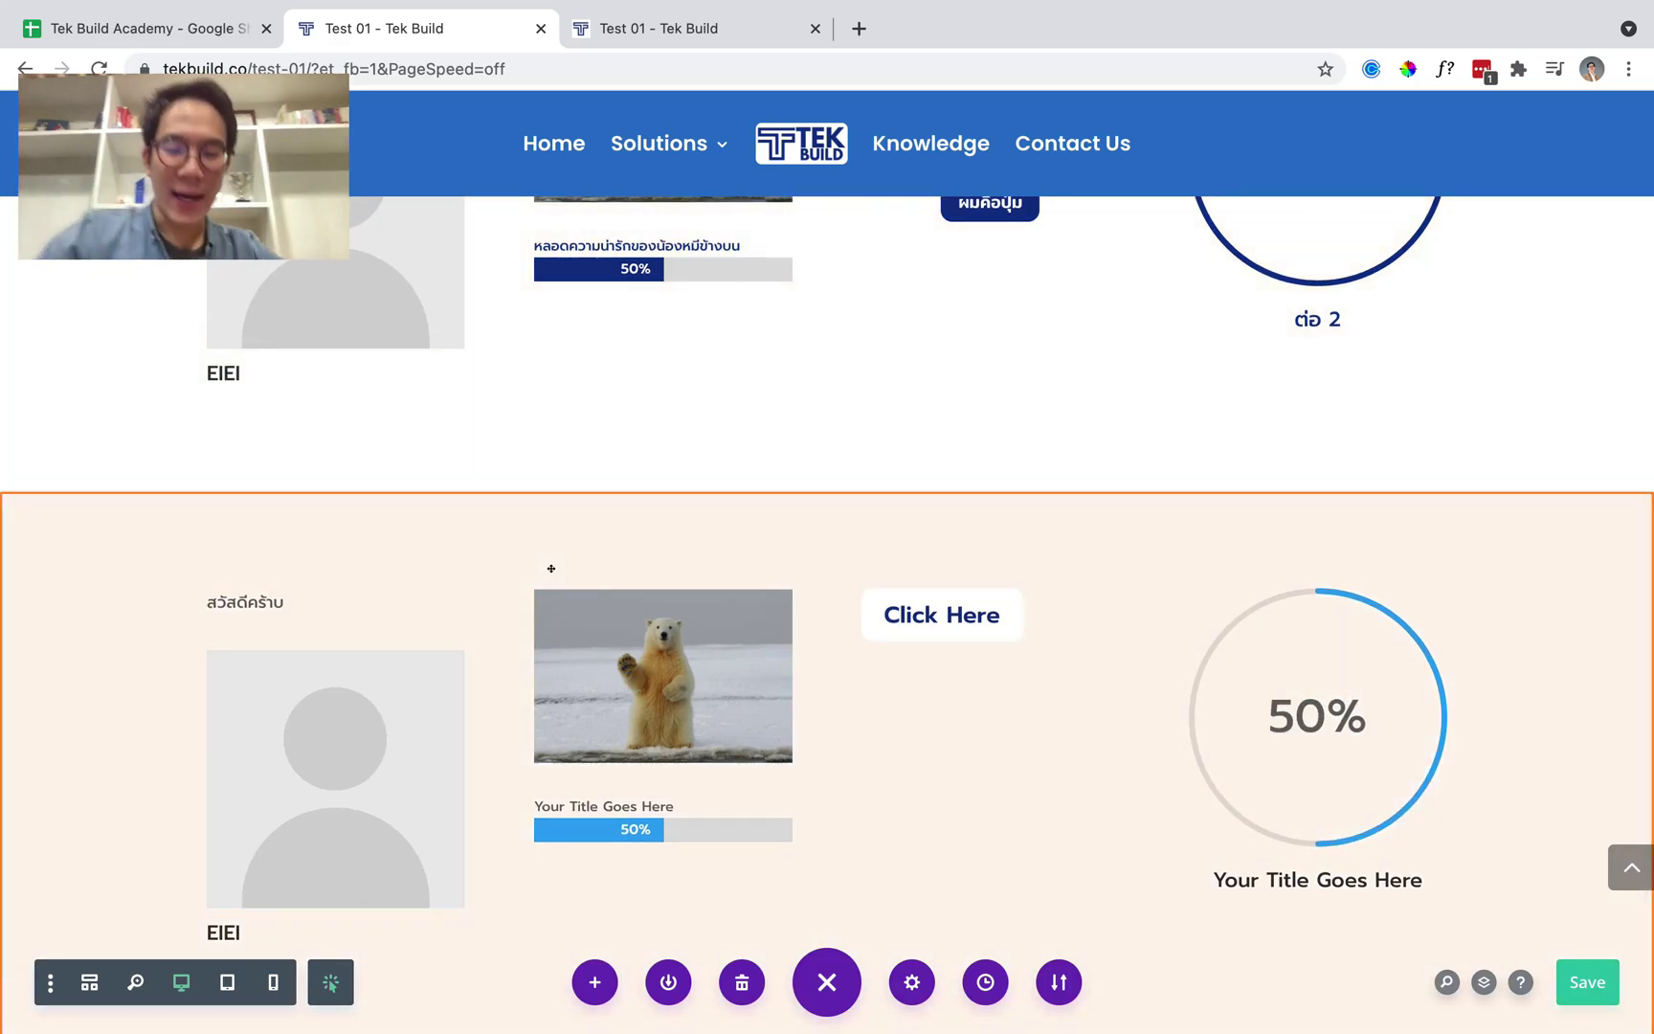
mouse_move(260, 603)
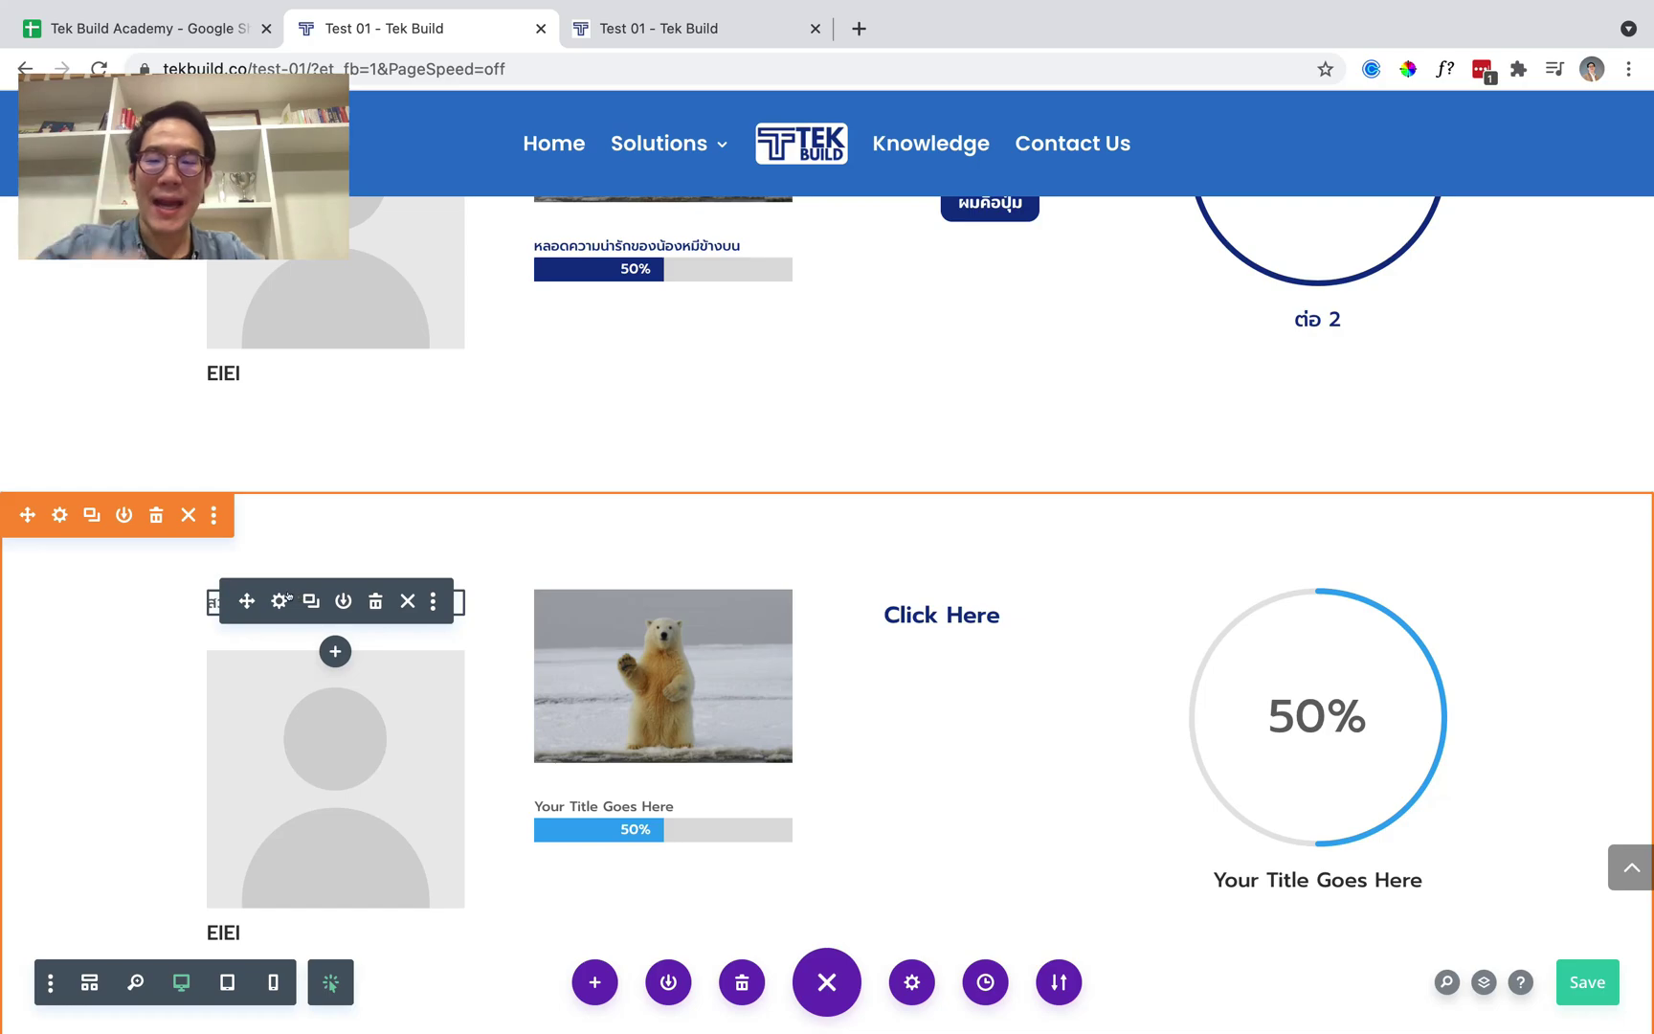
click(279, 600)
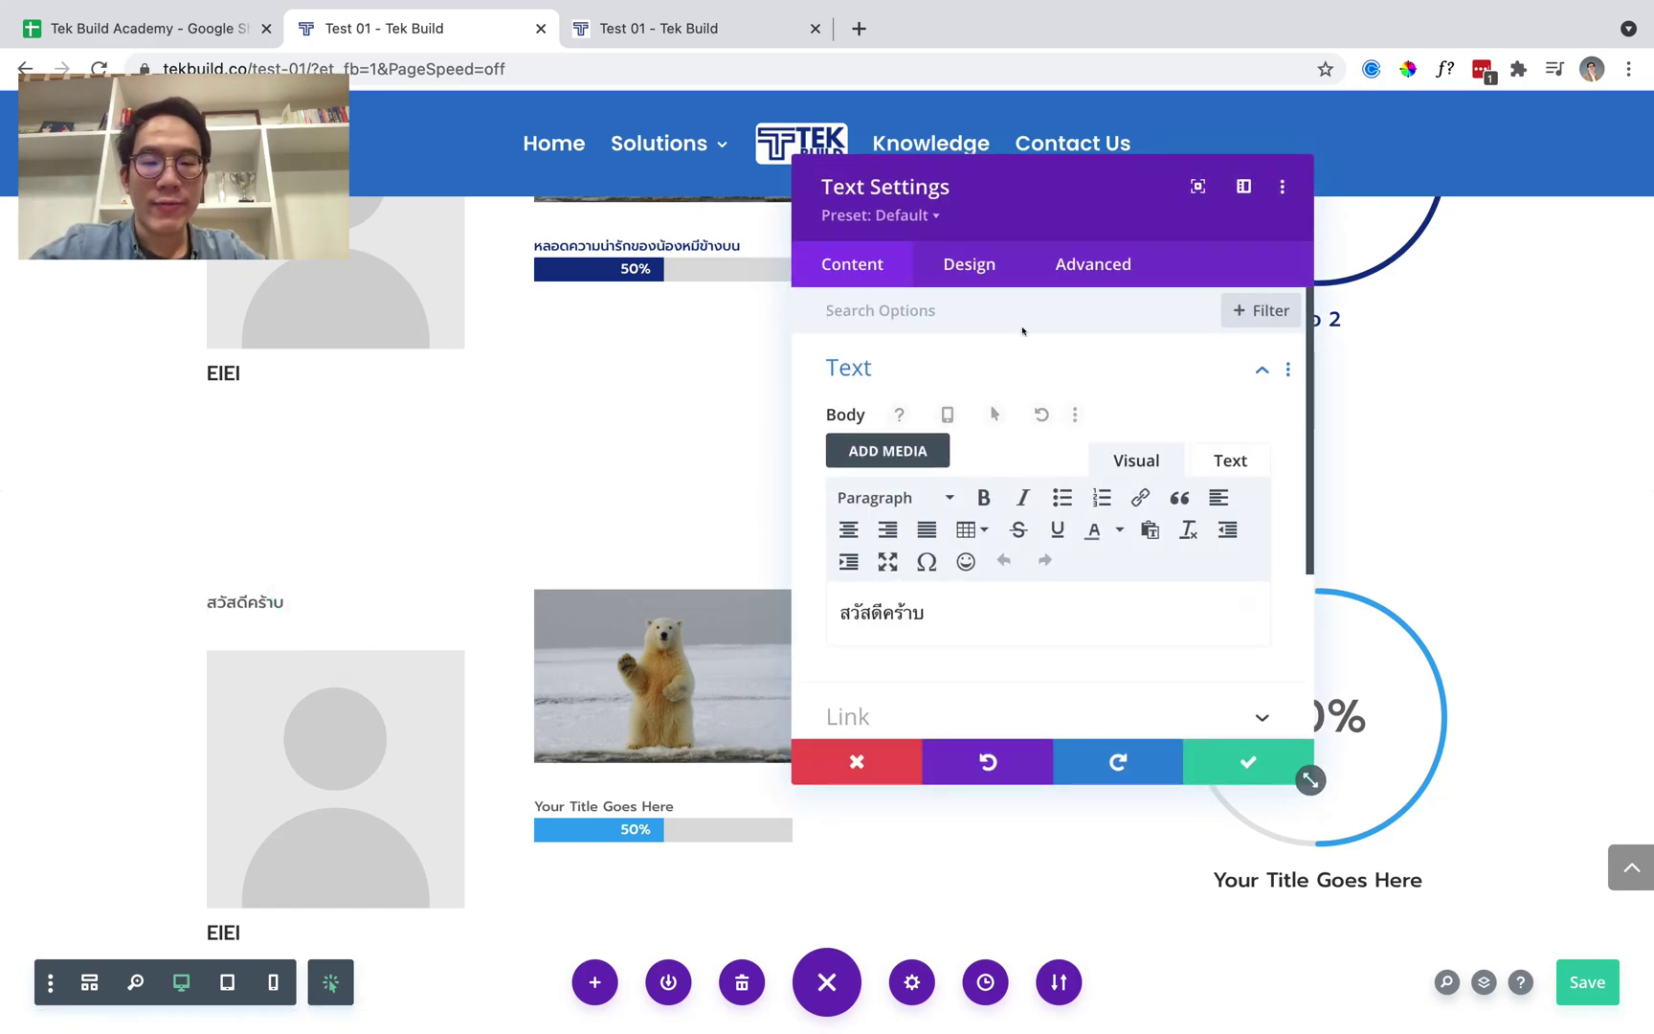
click(969, 264)
scroll(1045, 480, down, 4)
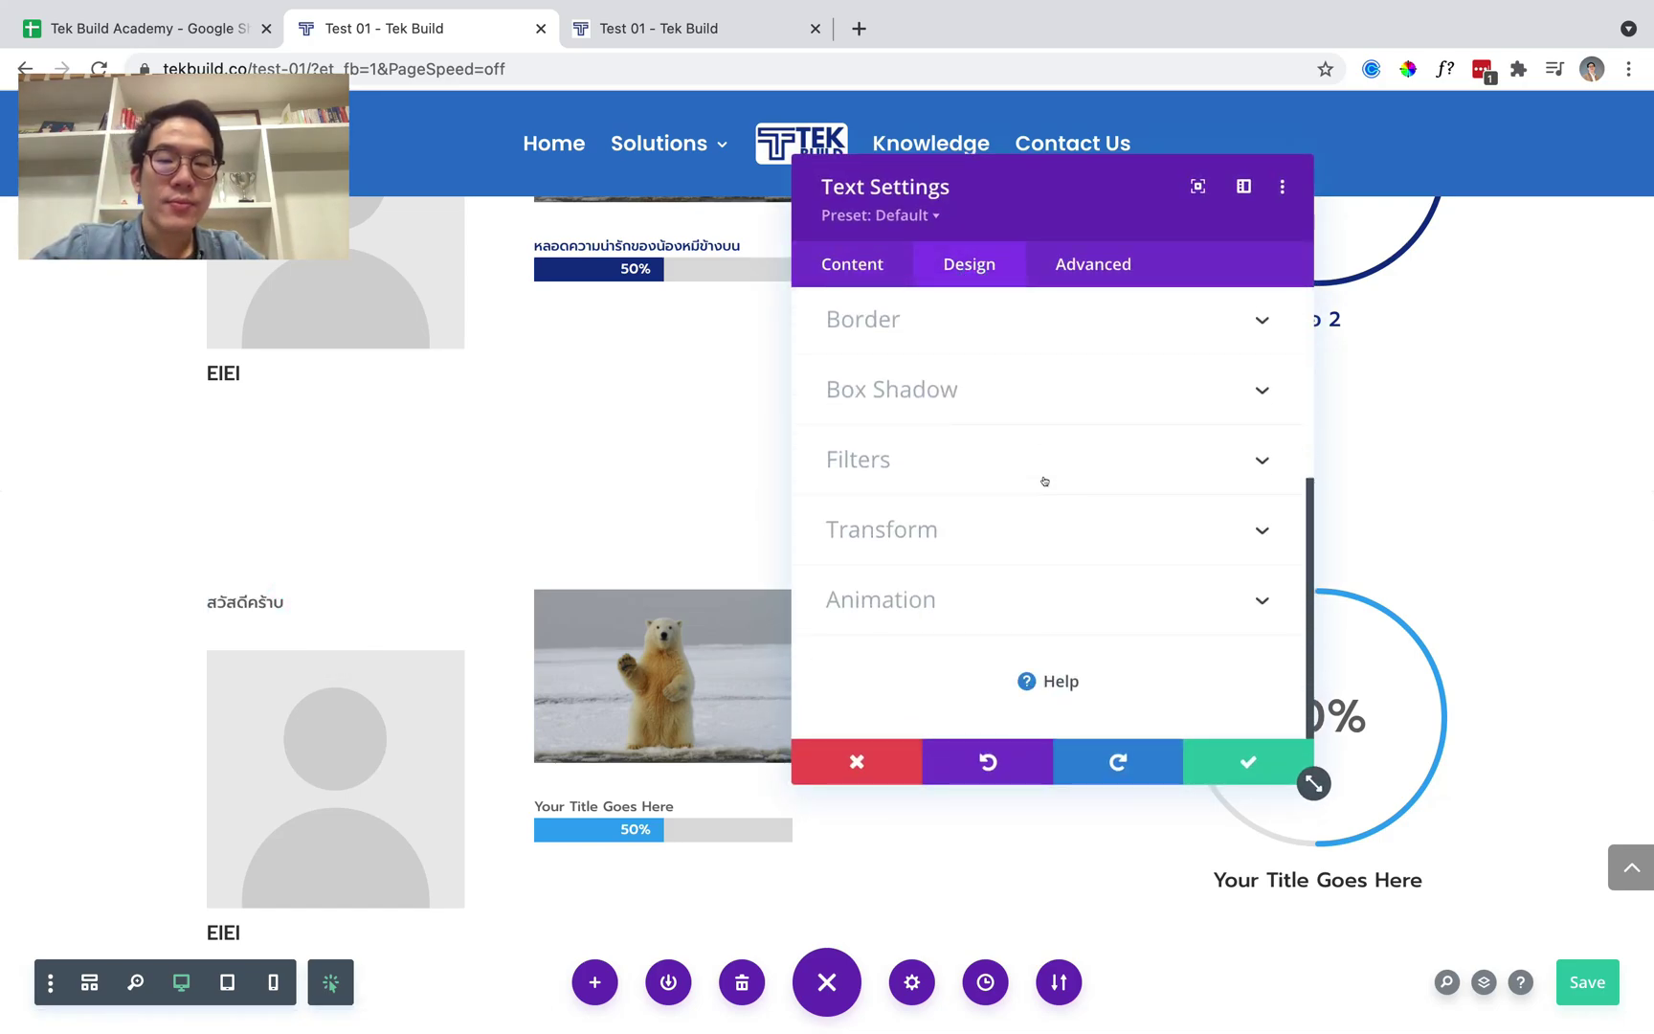
scroll(1045, 480, up, 5)
click(954, 362)
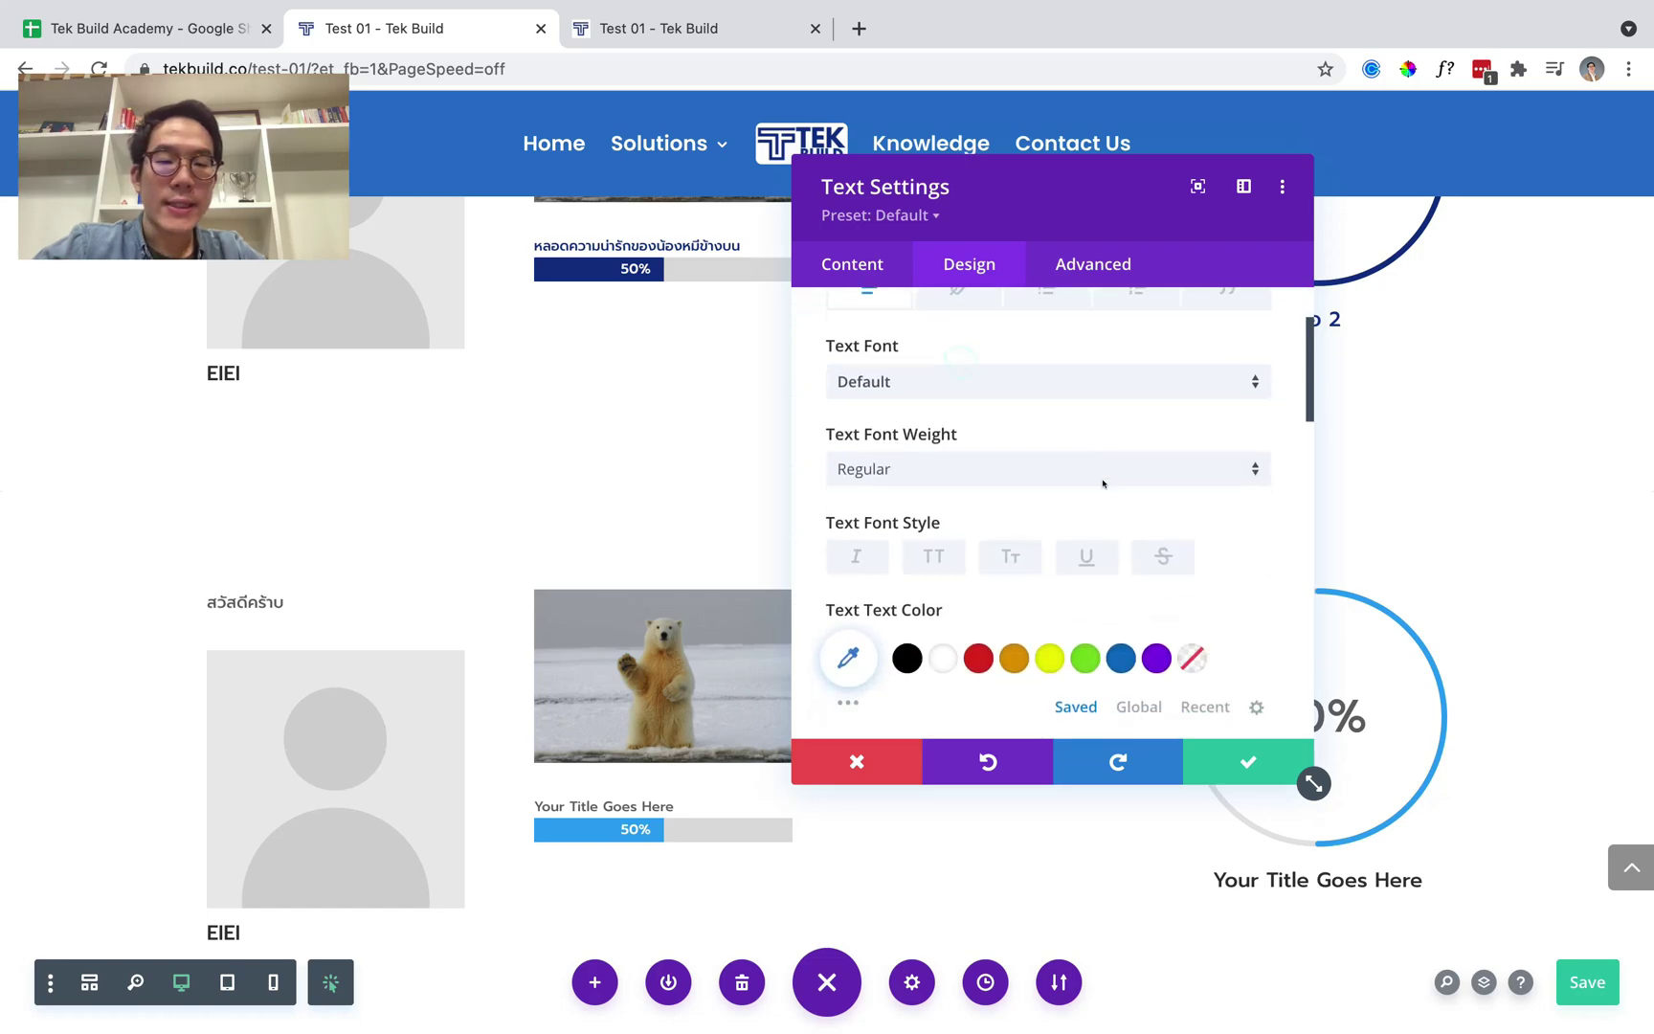
scroll(1101, 480, down, 3)
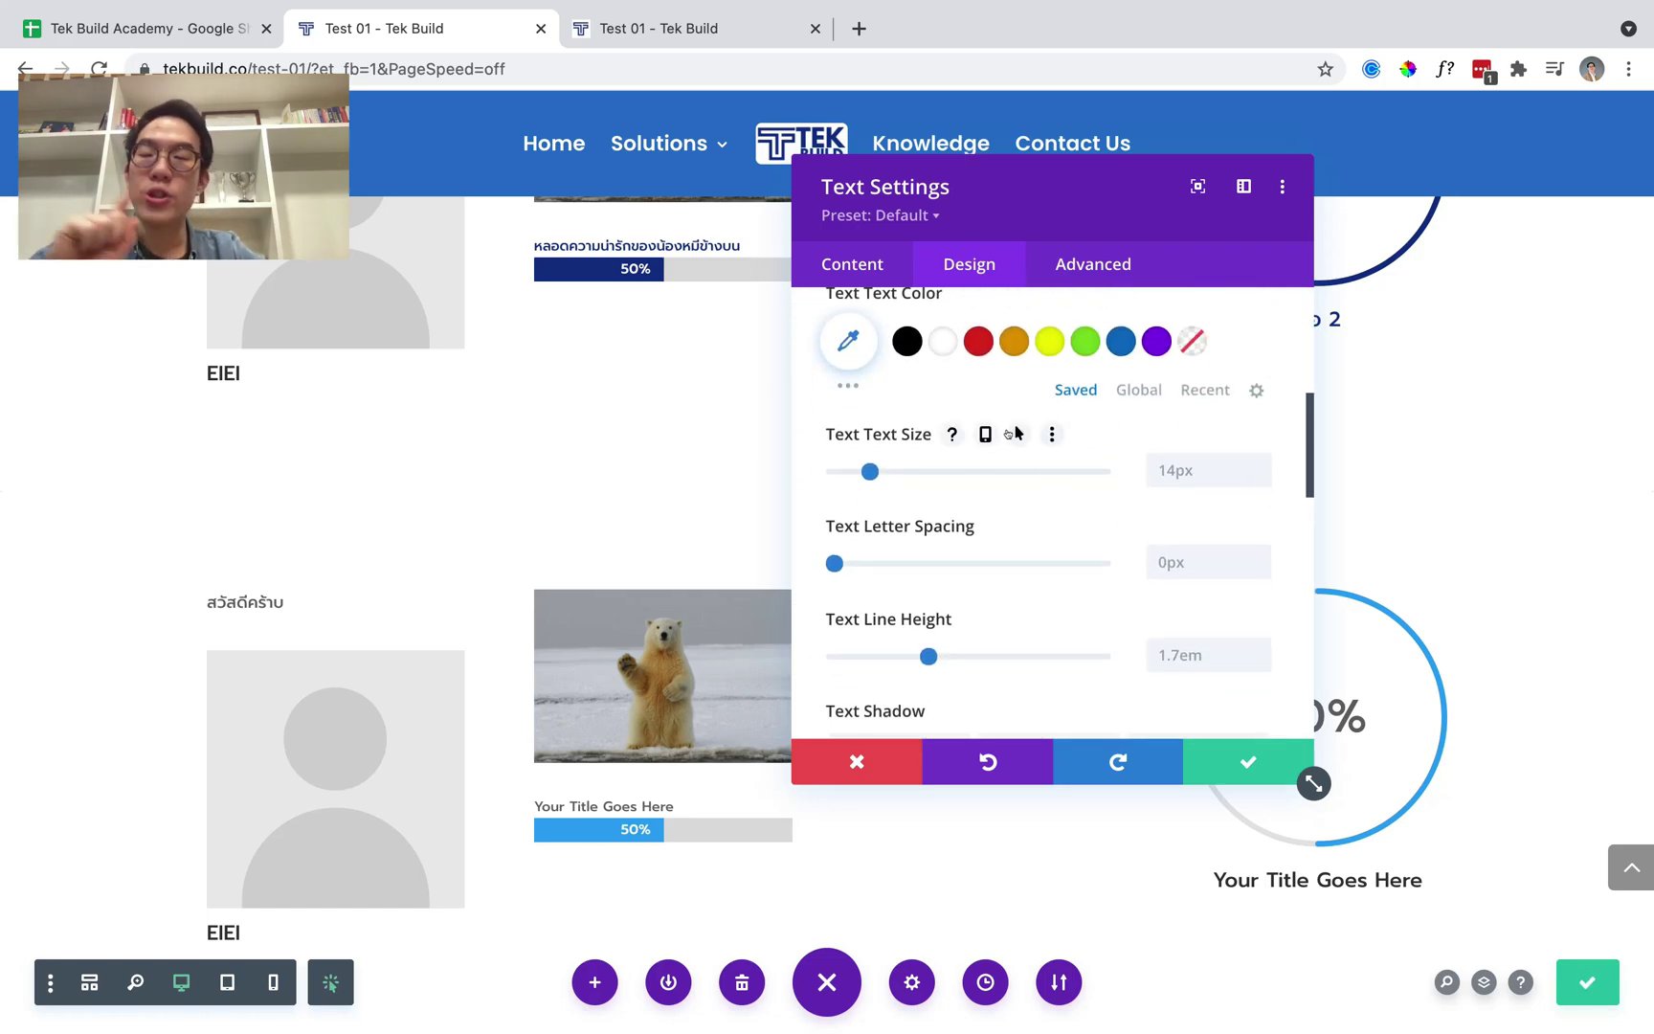
click(1013, 434)
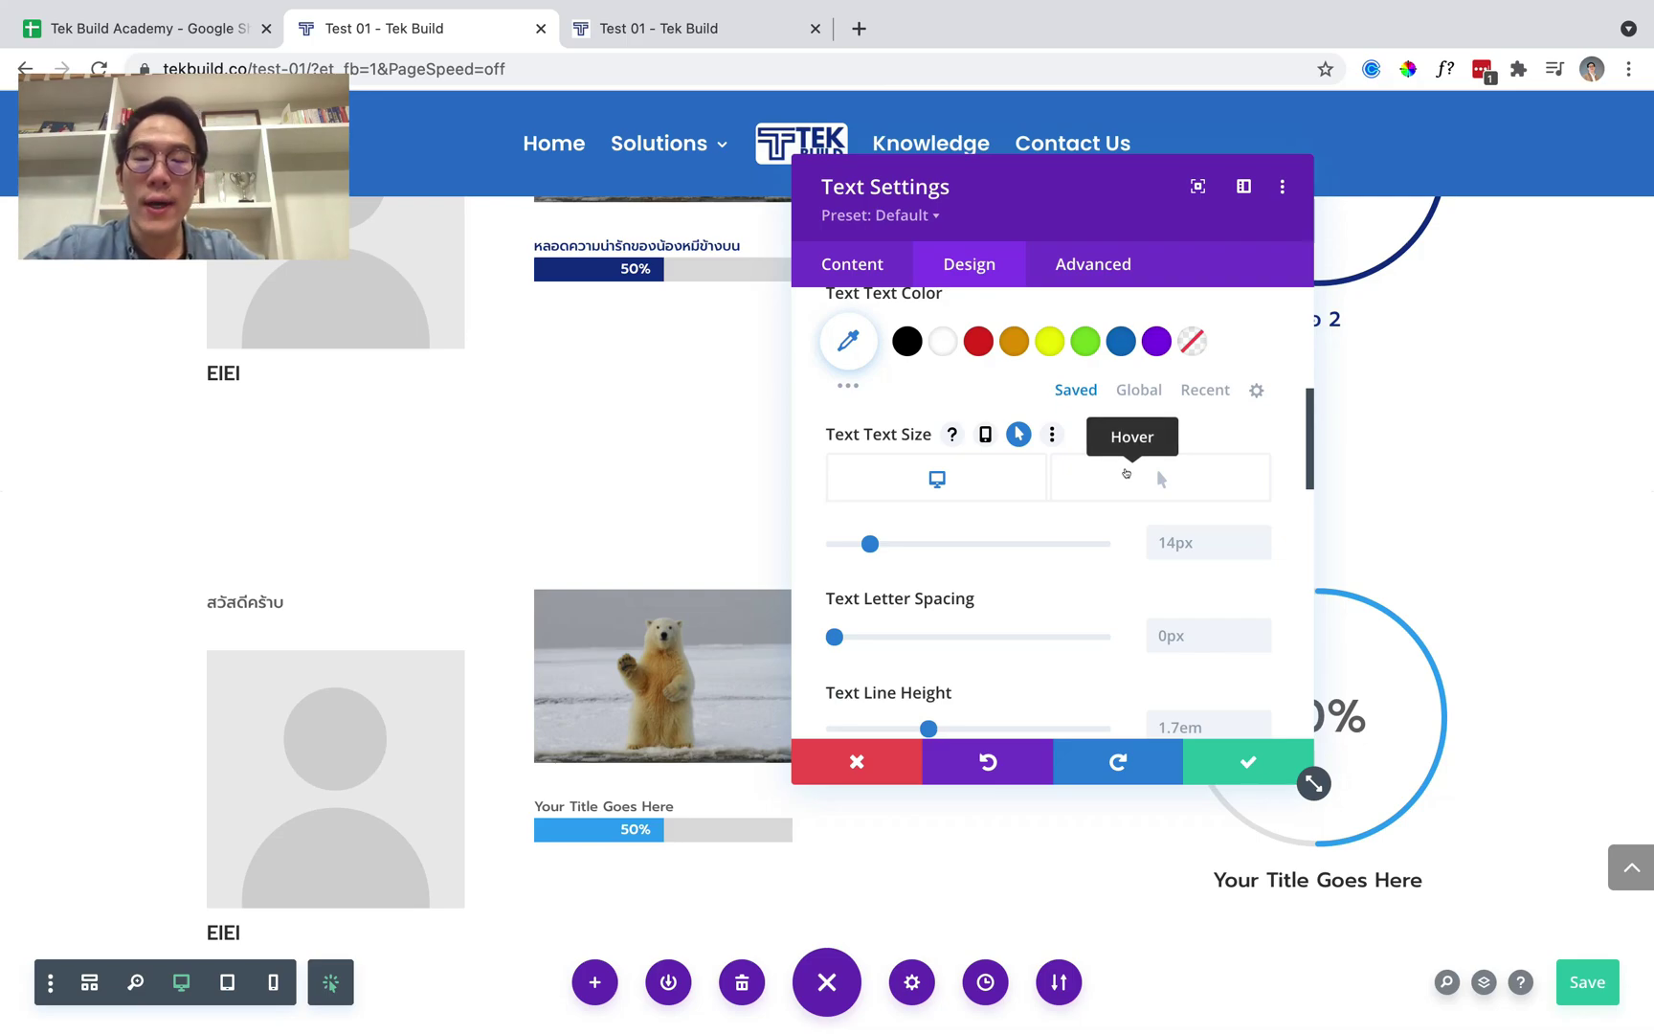
click(1127, 472)
click(1209, 541)
text(30px)
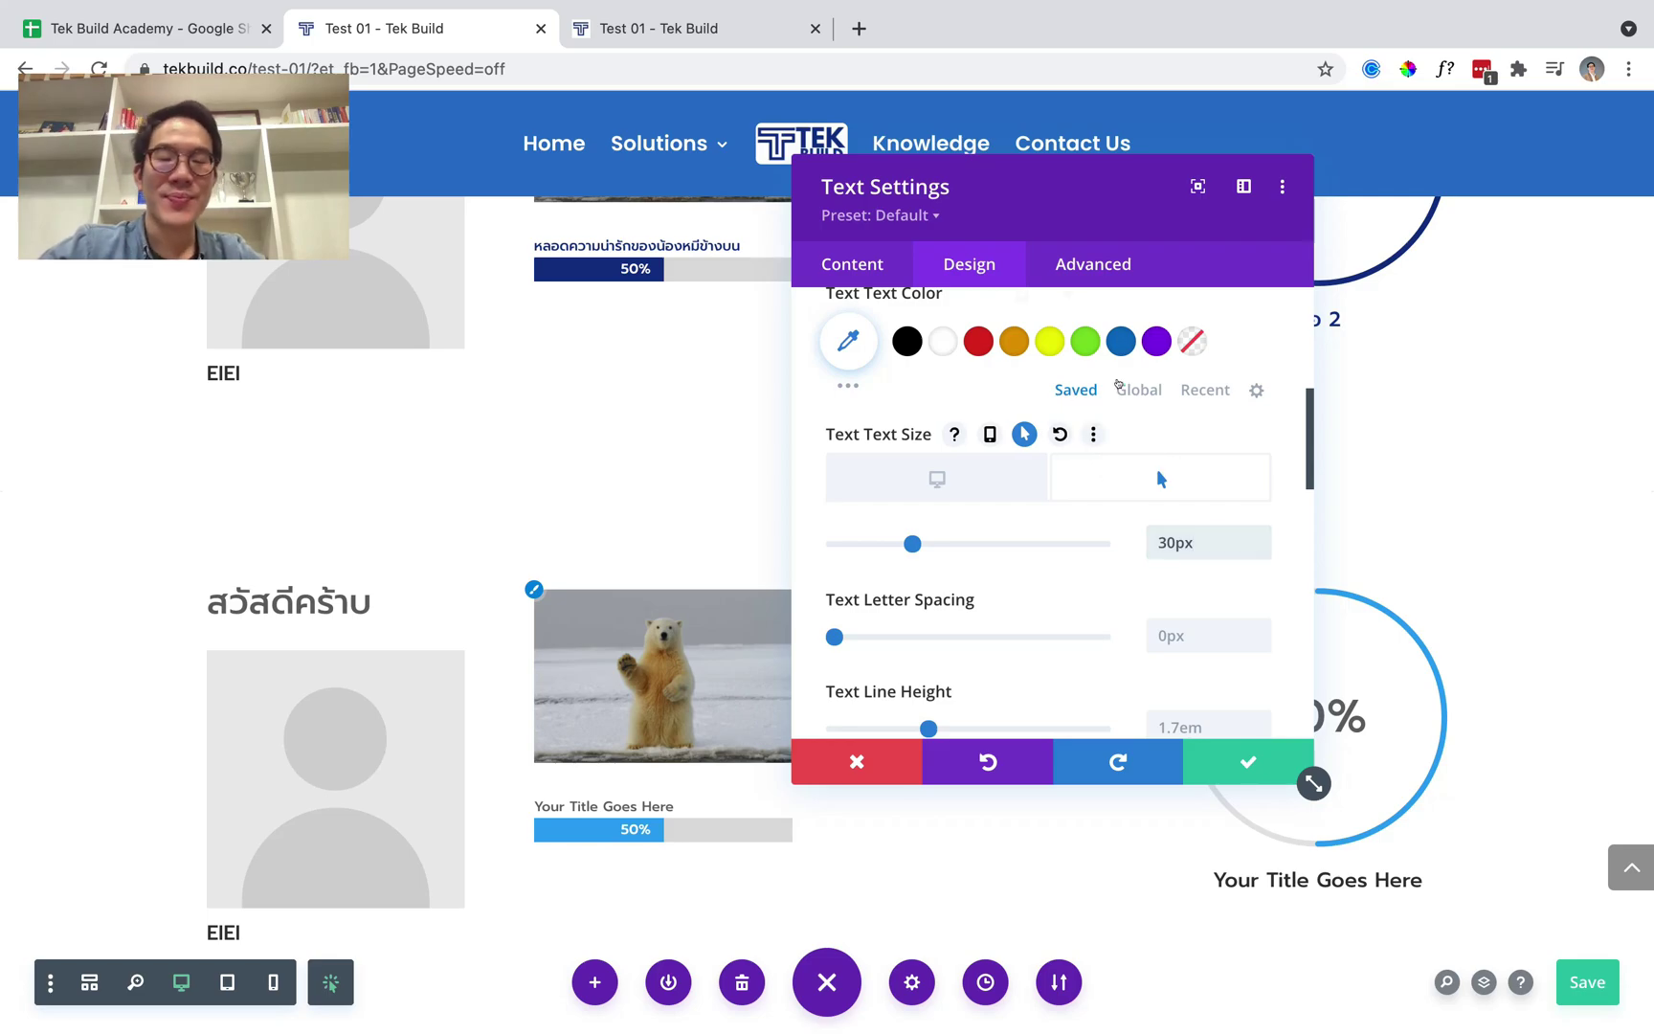
Enable hover styling for the greeting's text color, choose the global dark blue for the hover state and save the module.
click(1118, 388)
scroll(1117, 389, up, 1)
click(1034, 388)
scroll(897, 384, down, 1)
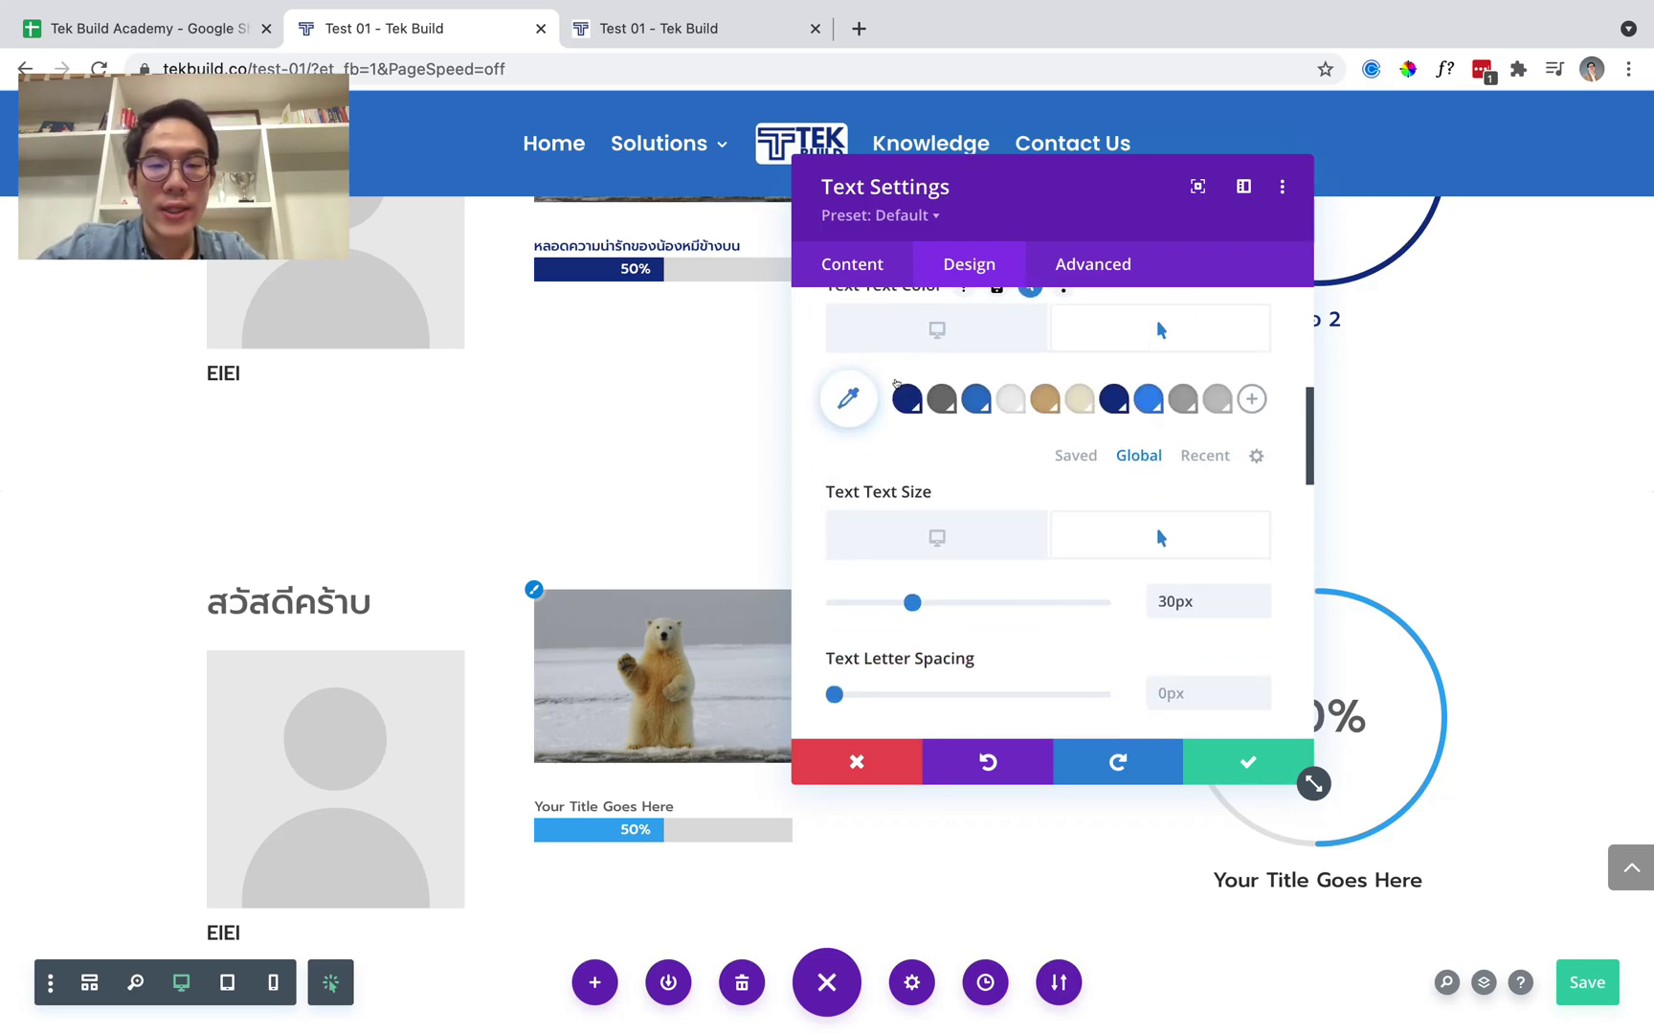
click(938, 329)
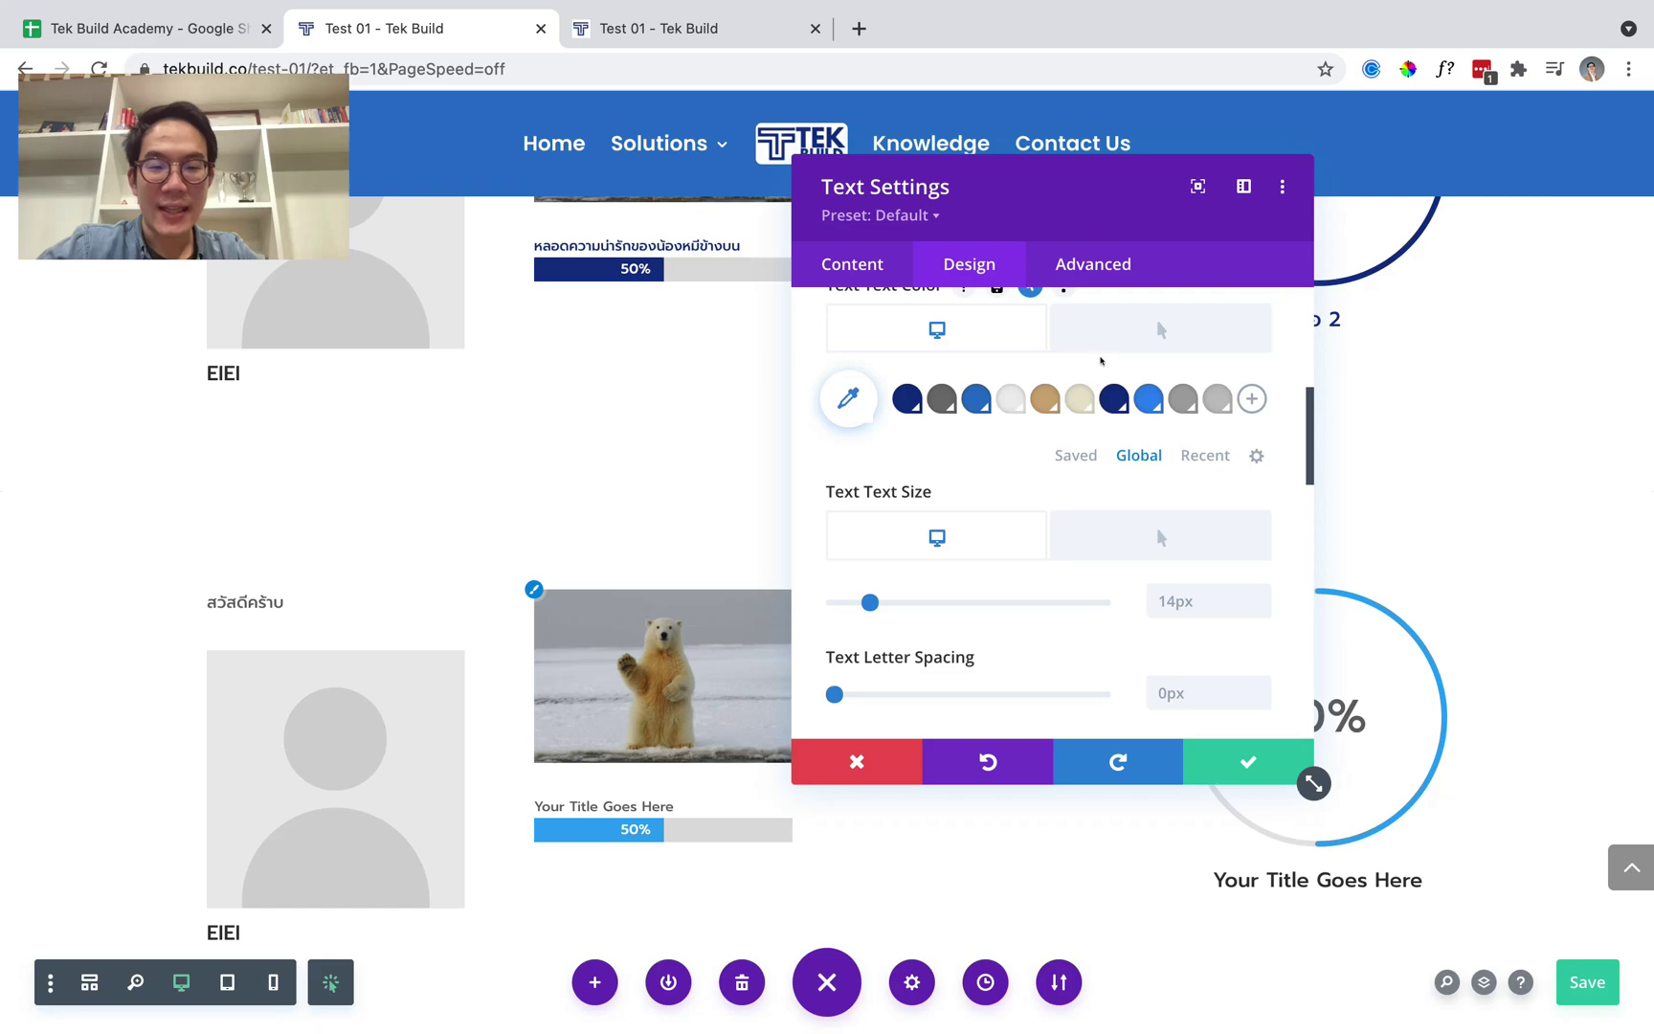
click(1112, 338)
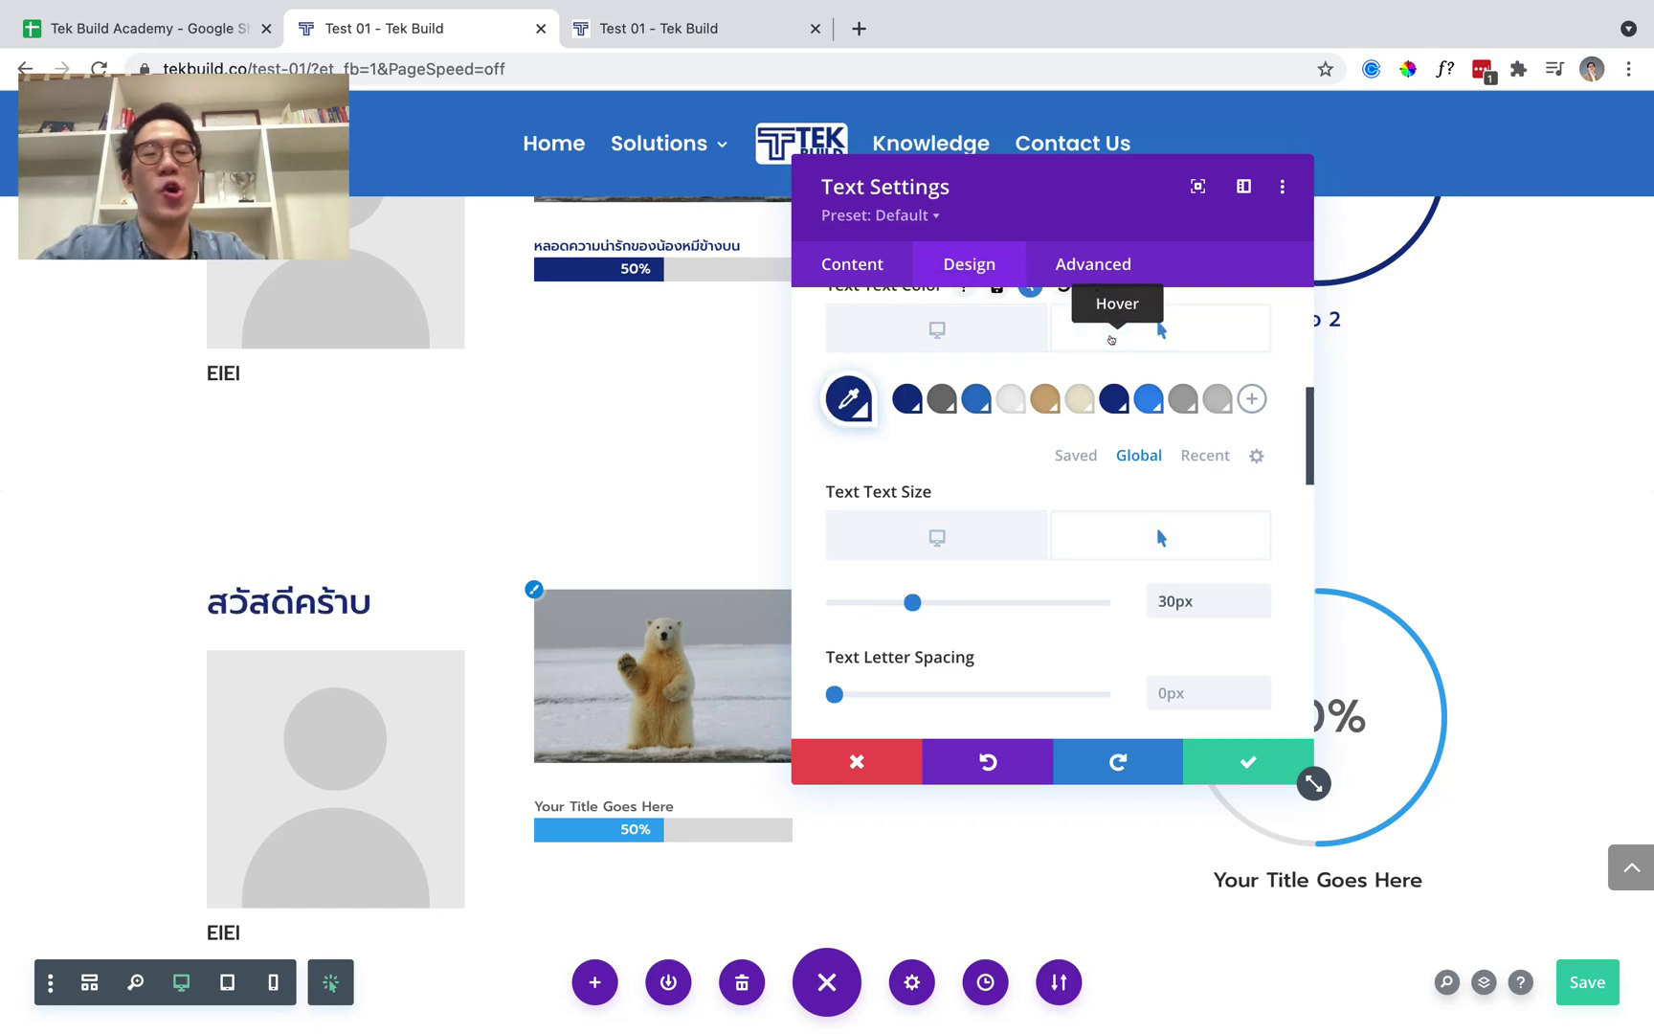
click(1248, 761)
scroll(354, 632, down, 1)
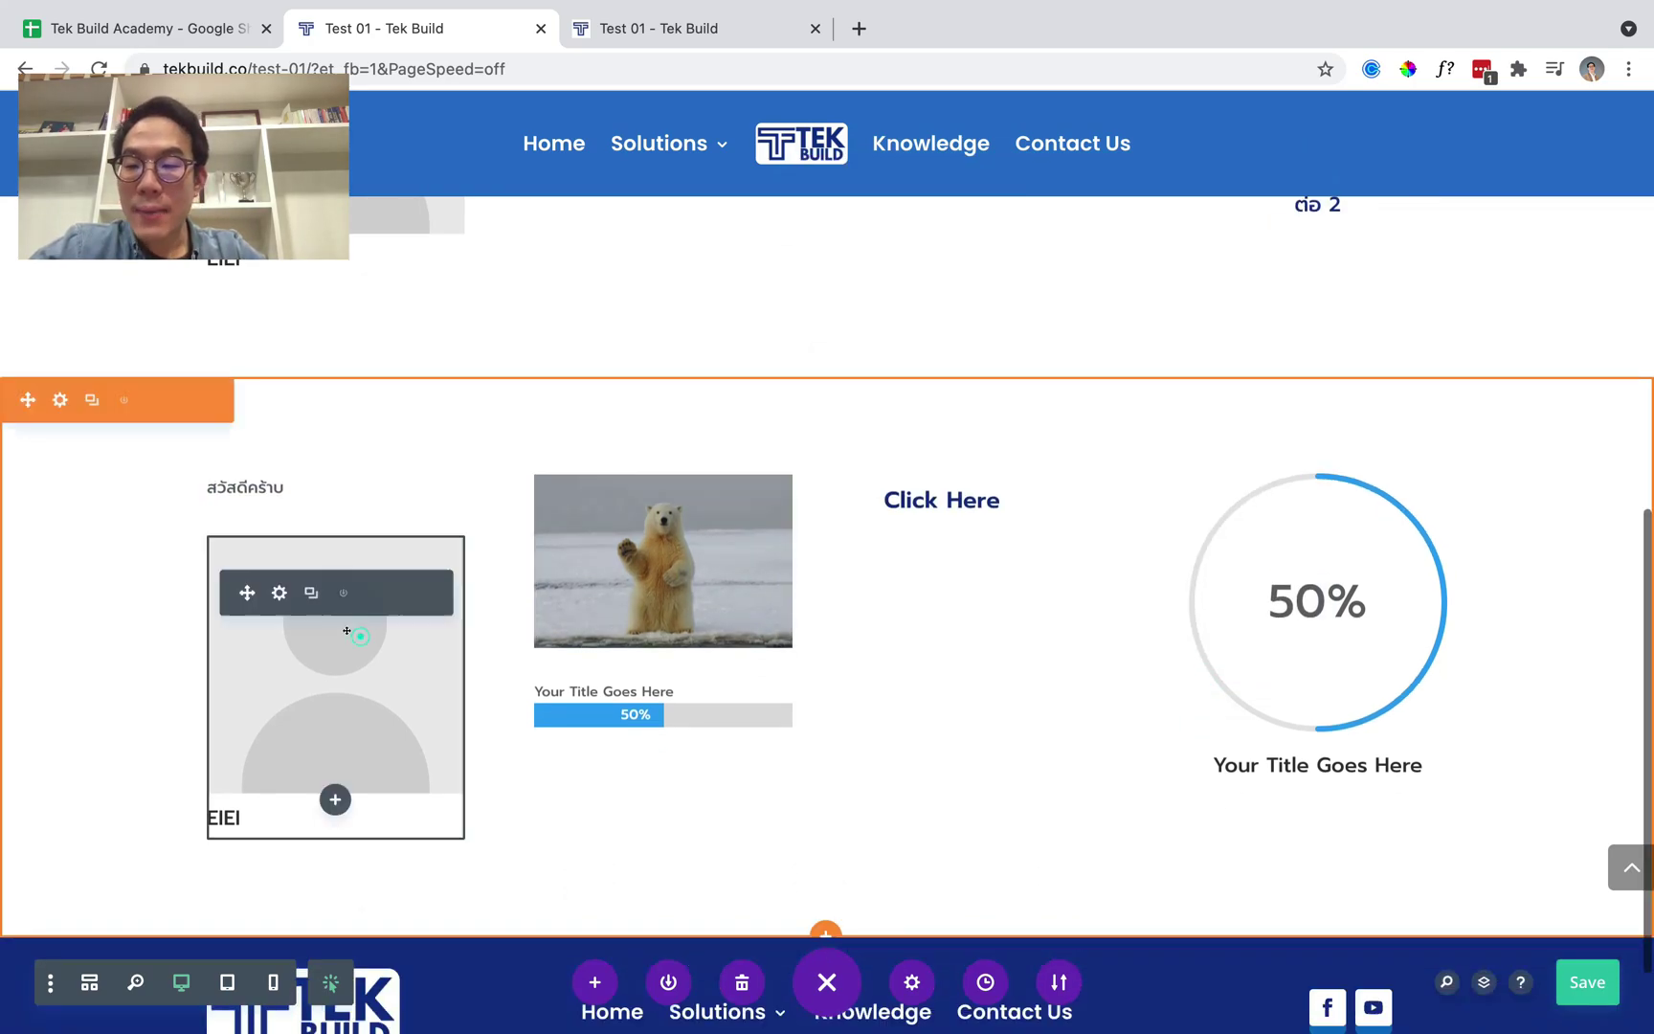
scroll(536, 536, up, 3)
scroll(529, 519, down, 2)
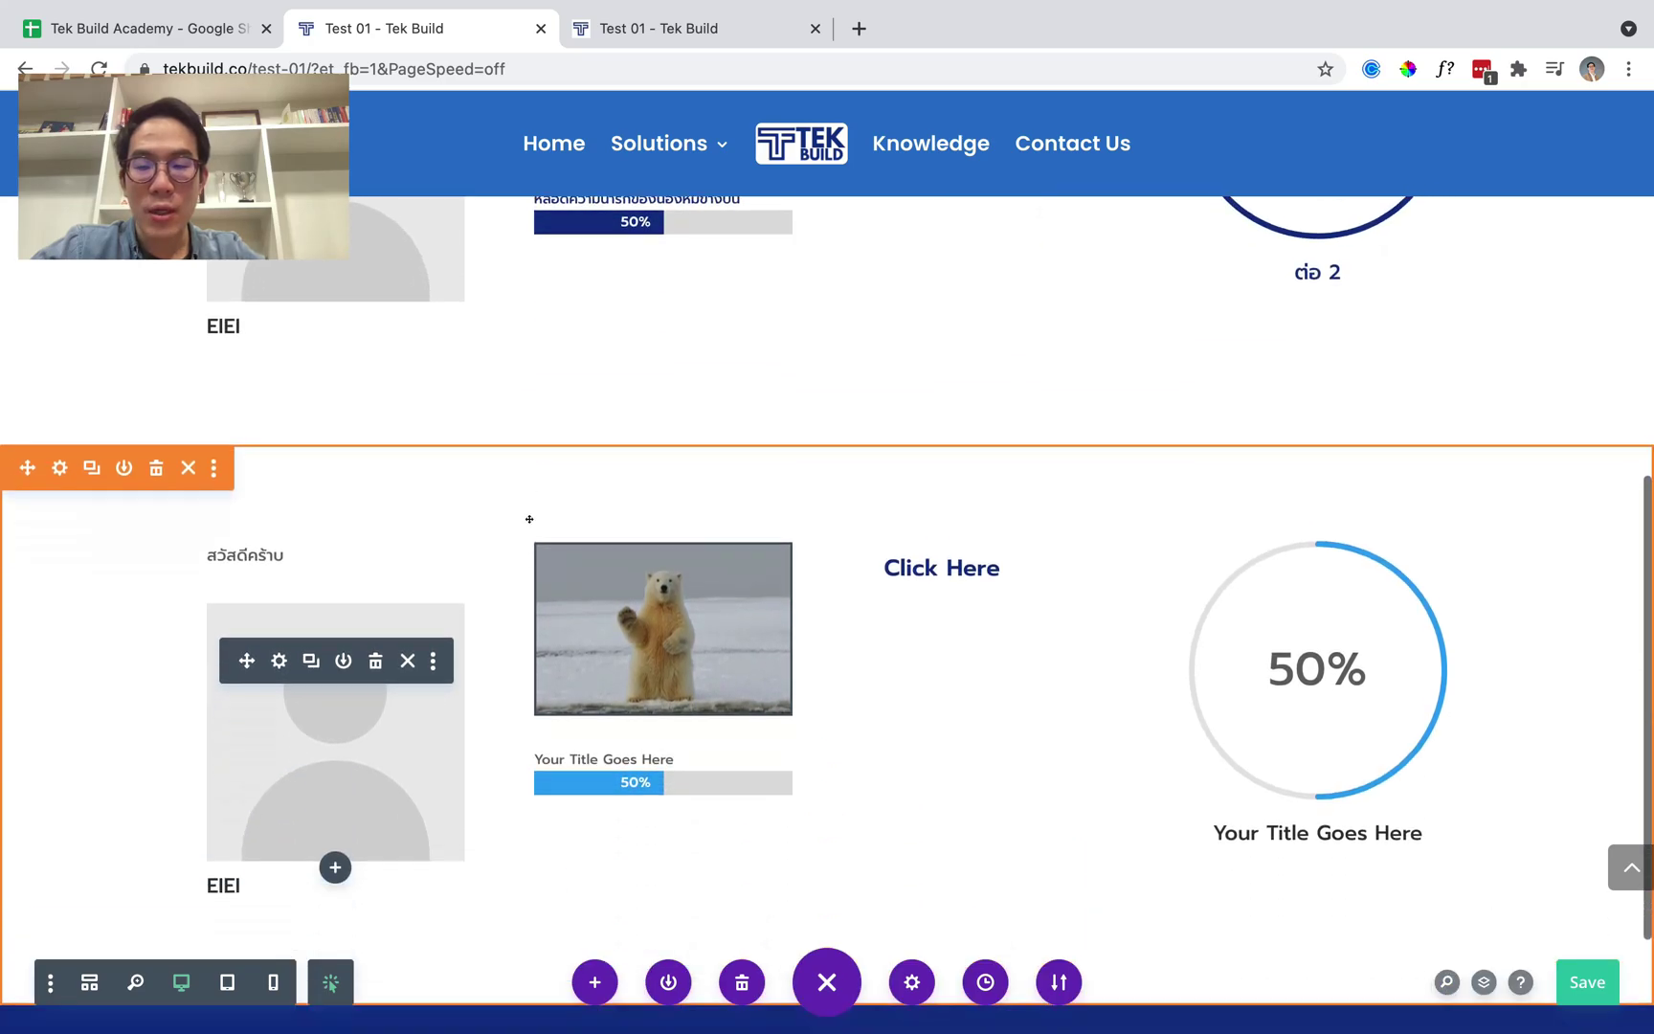
Enable hover styling for the new Person module's Transform and choose the translate option for its hover state.
click(279, 648)
click(969, 264)
scroll(997, 503, down, 10)
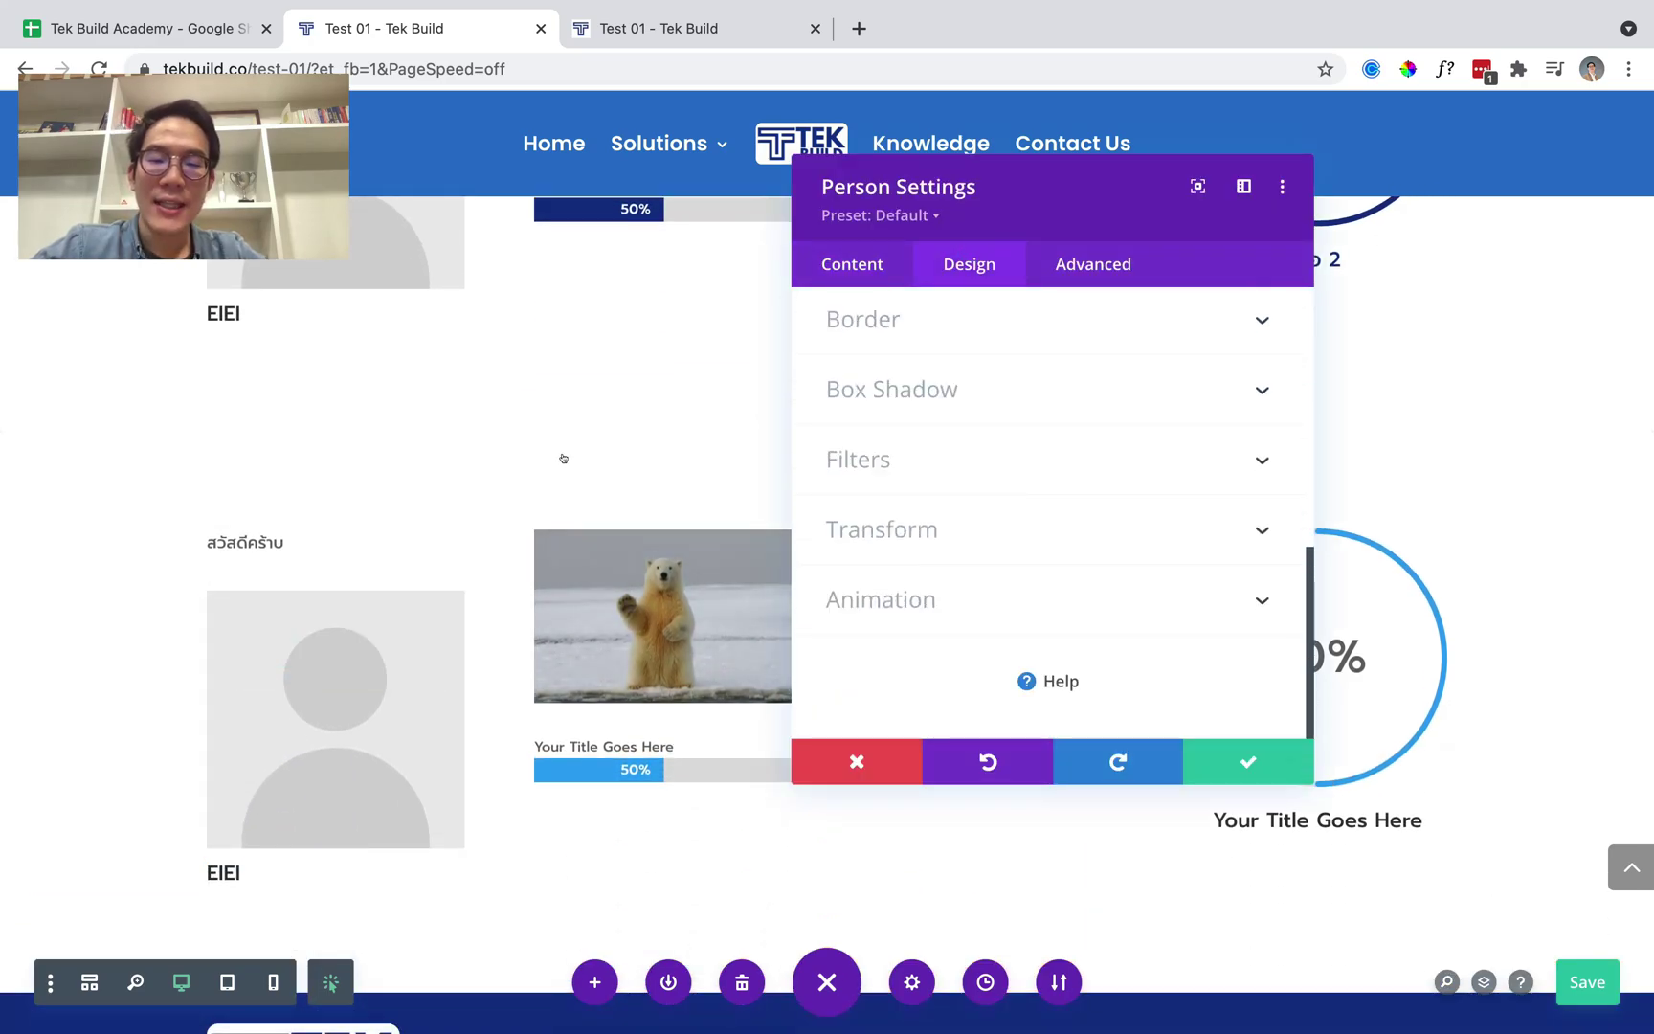
scroll(563, 458, down, 1)
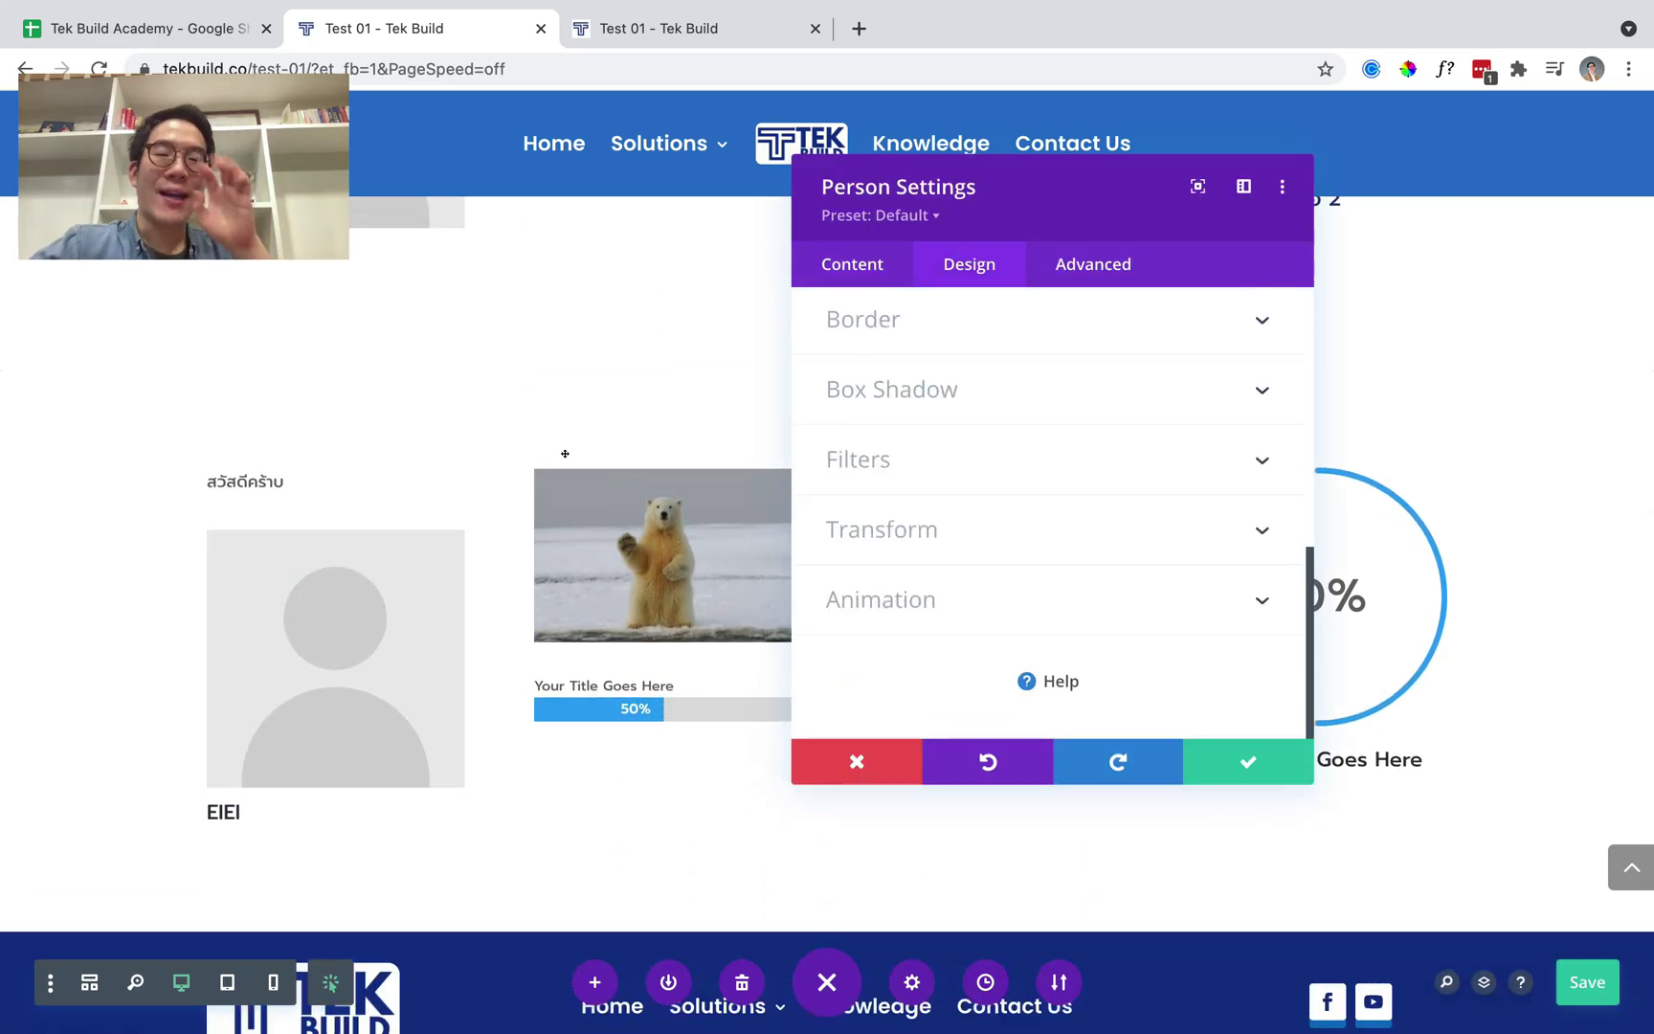
click(879, 529)
scroll(602, 419, down, 1)
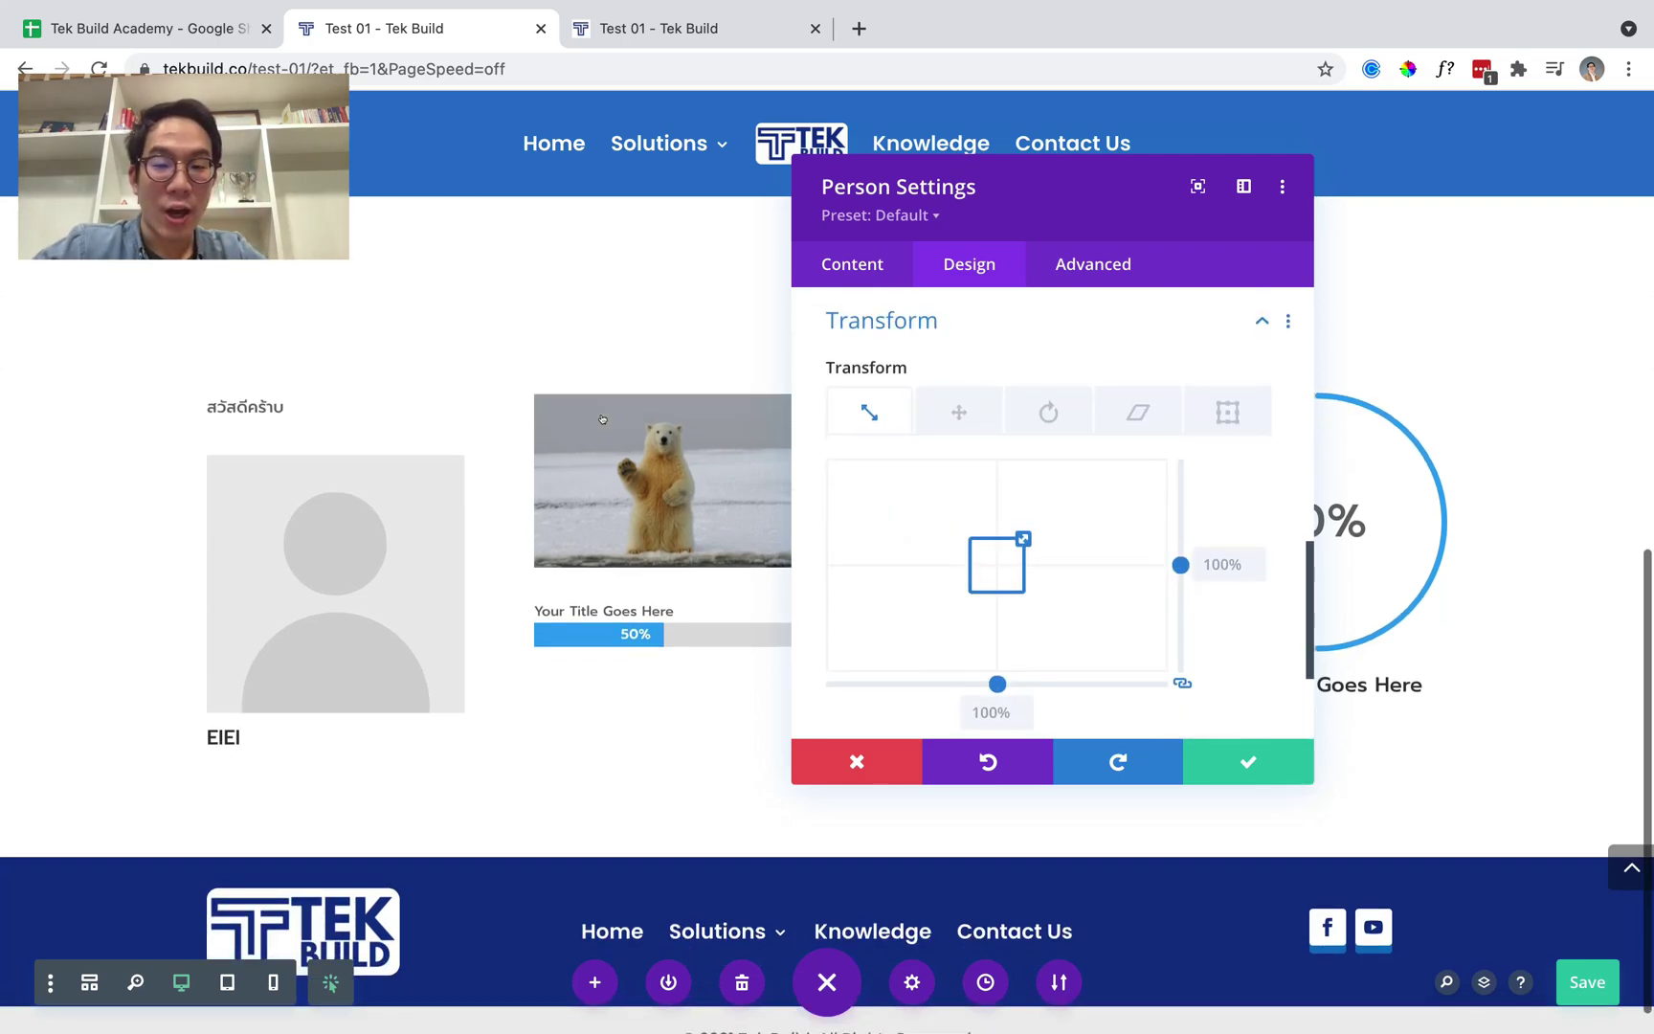
click(958, 411)
scroll(1194, 520, down, 1)
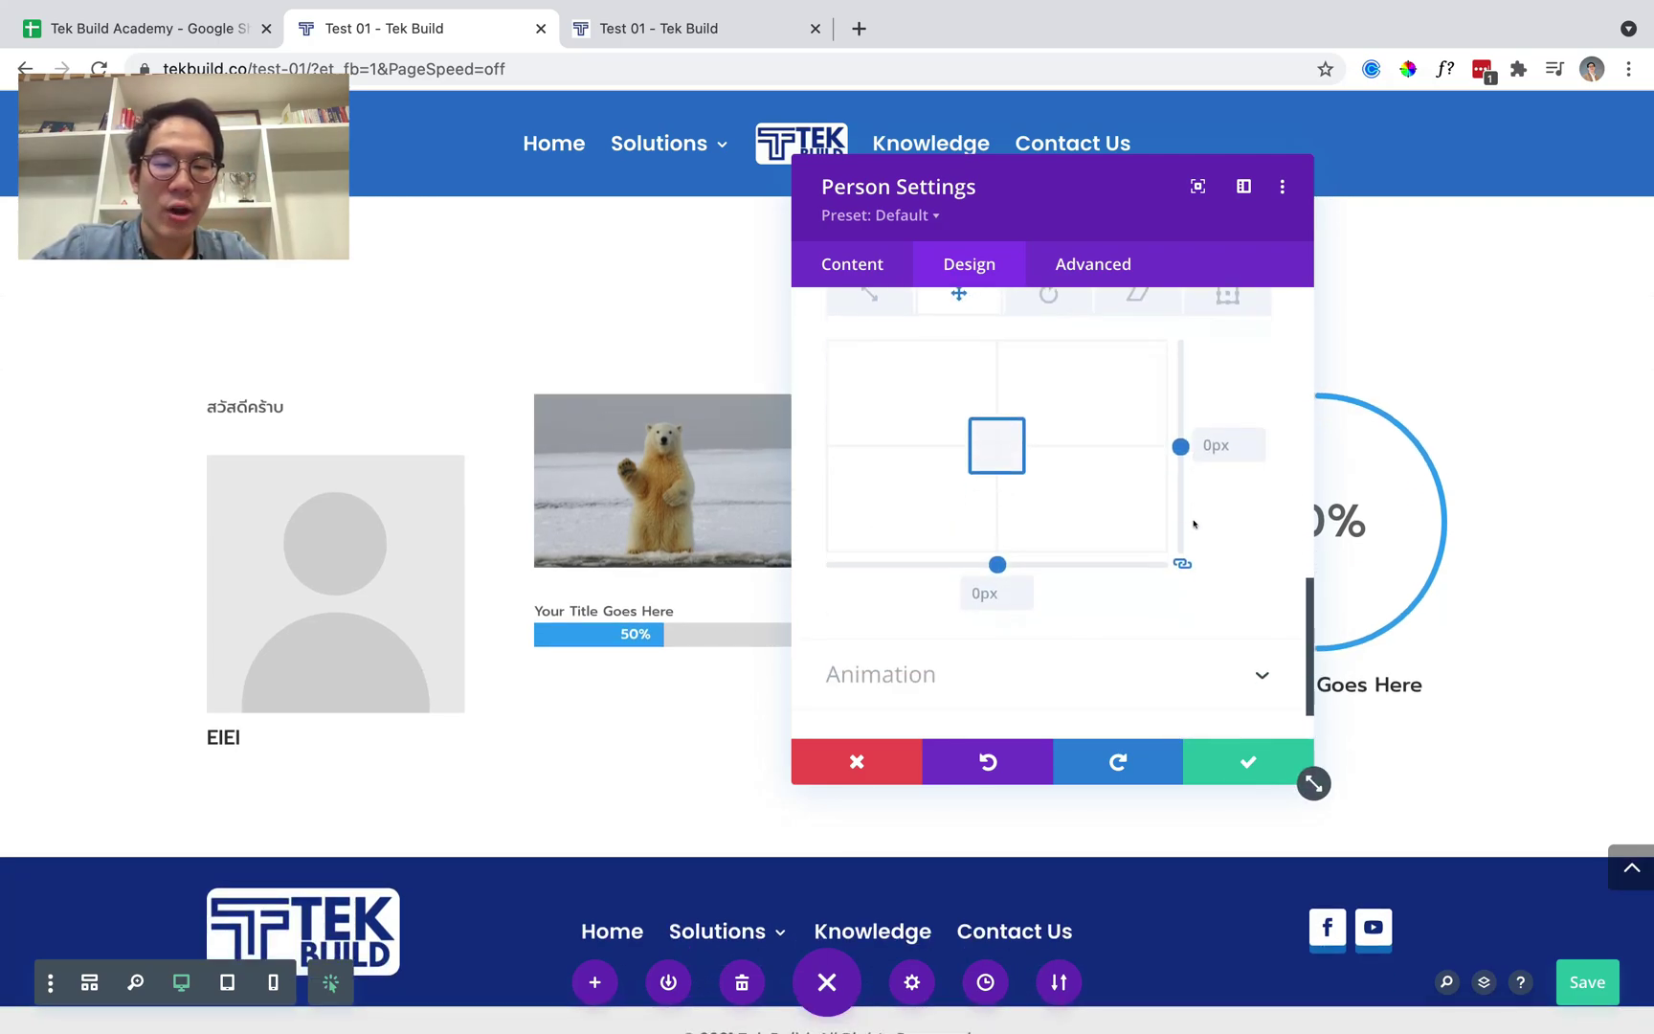
scroll(1179, 560, up, 3)
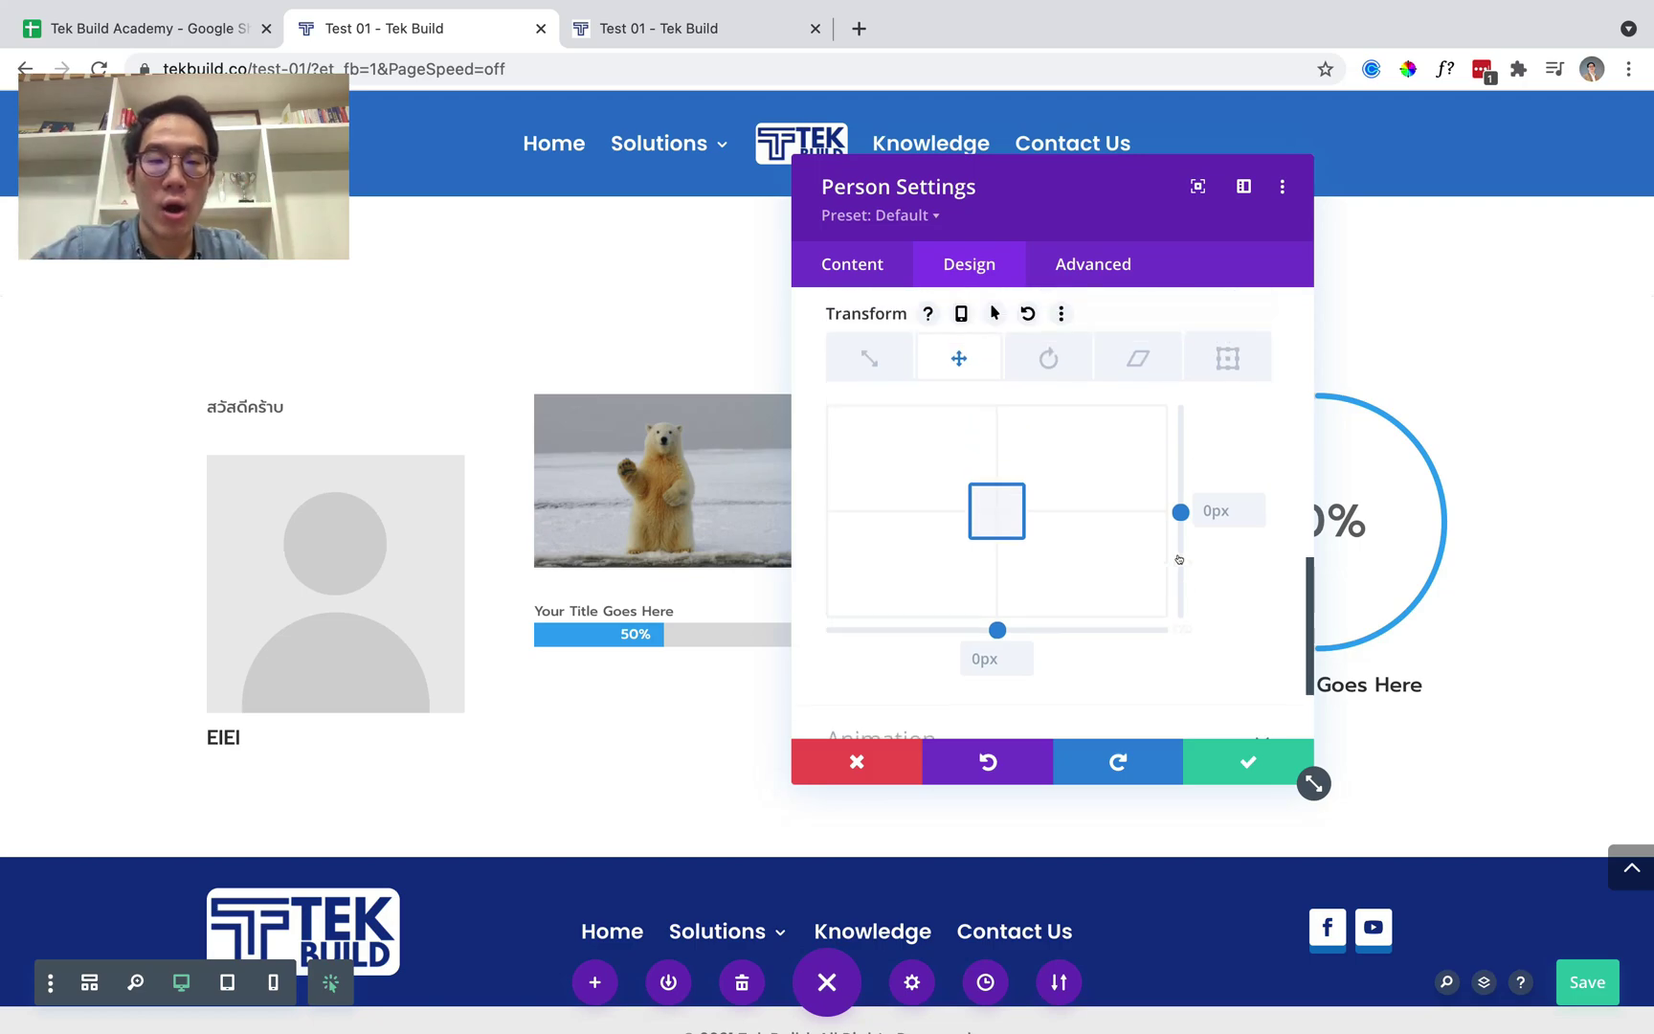
click(995, 345)
click(1159, 390)
Move the person module down about 107px in its hover state, compare it with the desktop state and save the module.
click(976, 601)
drag(975, 602, 977, 638)
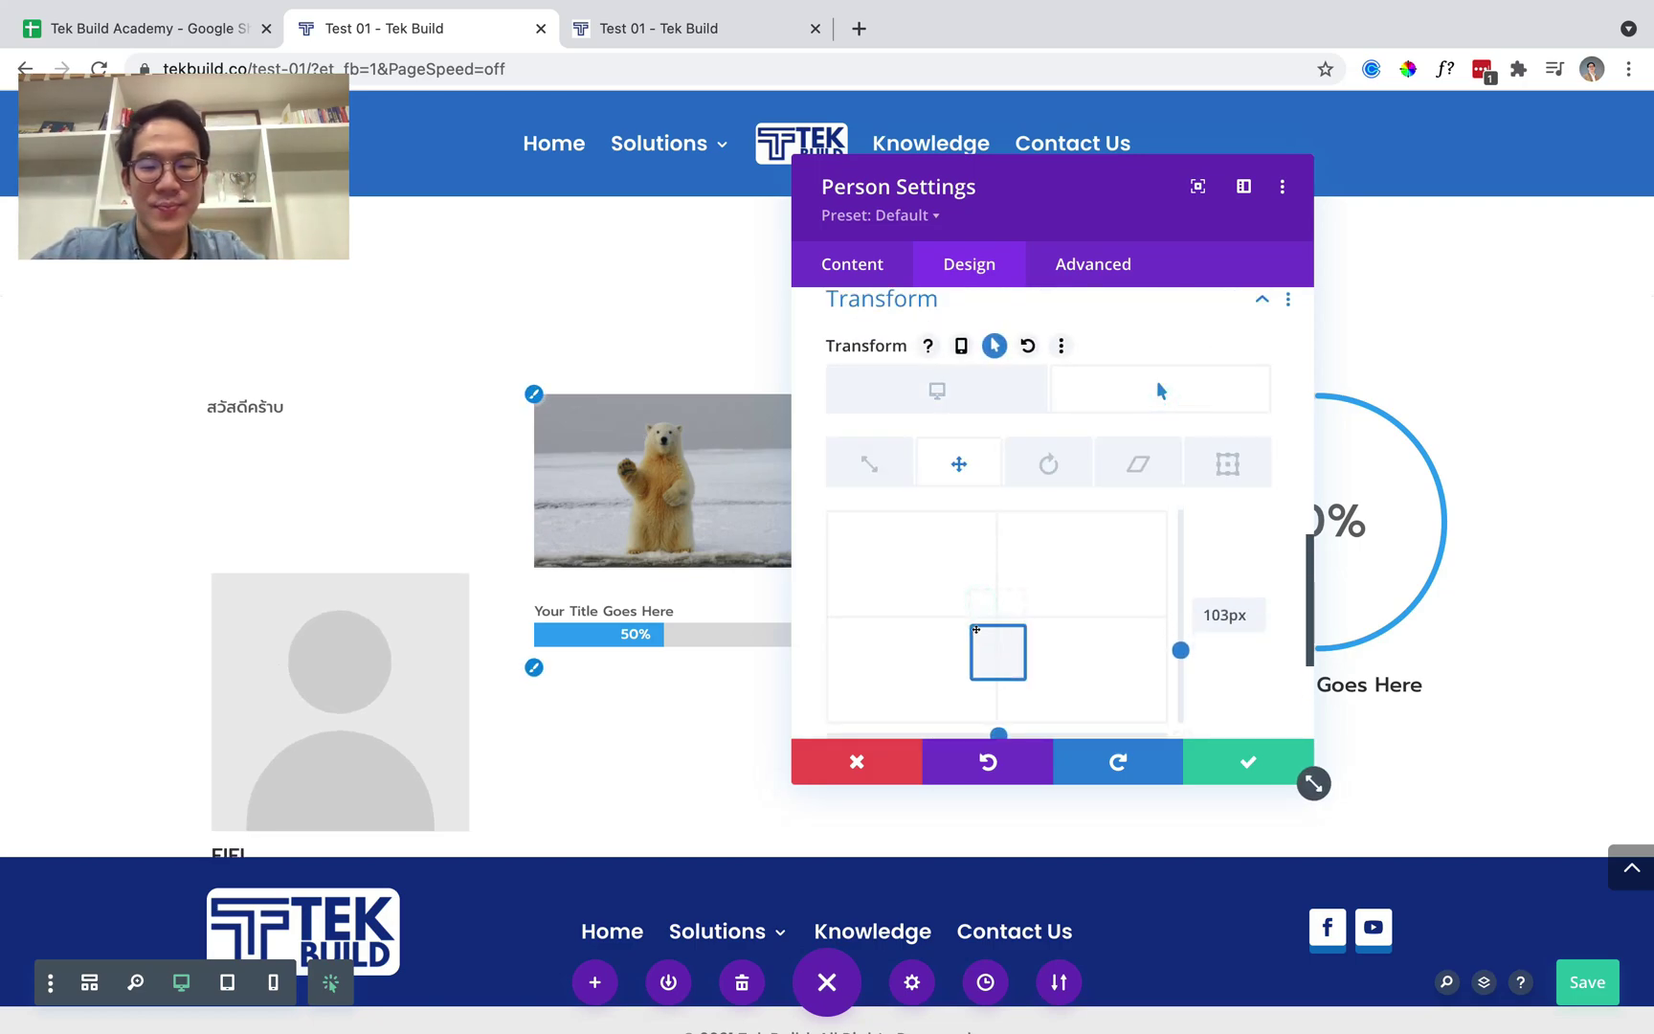
click(978, 381)
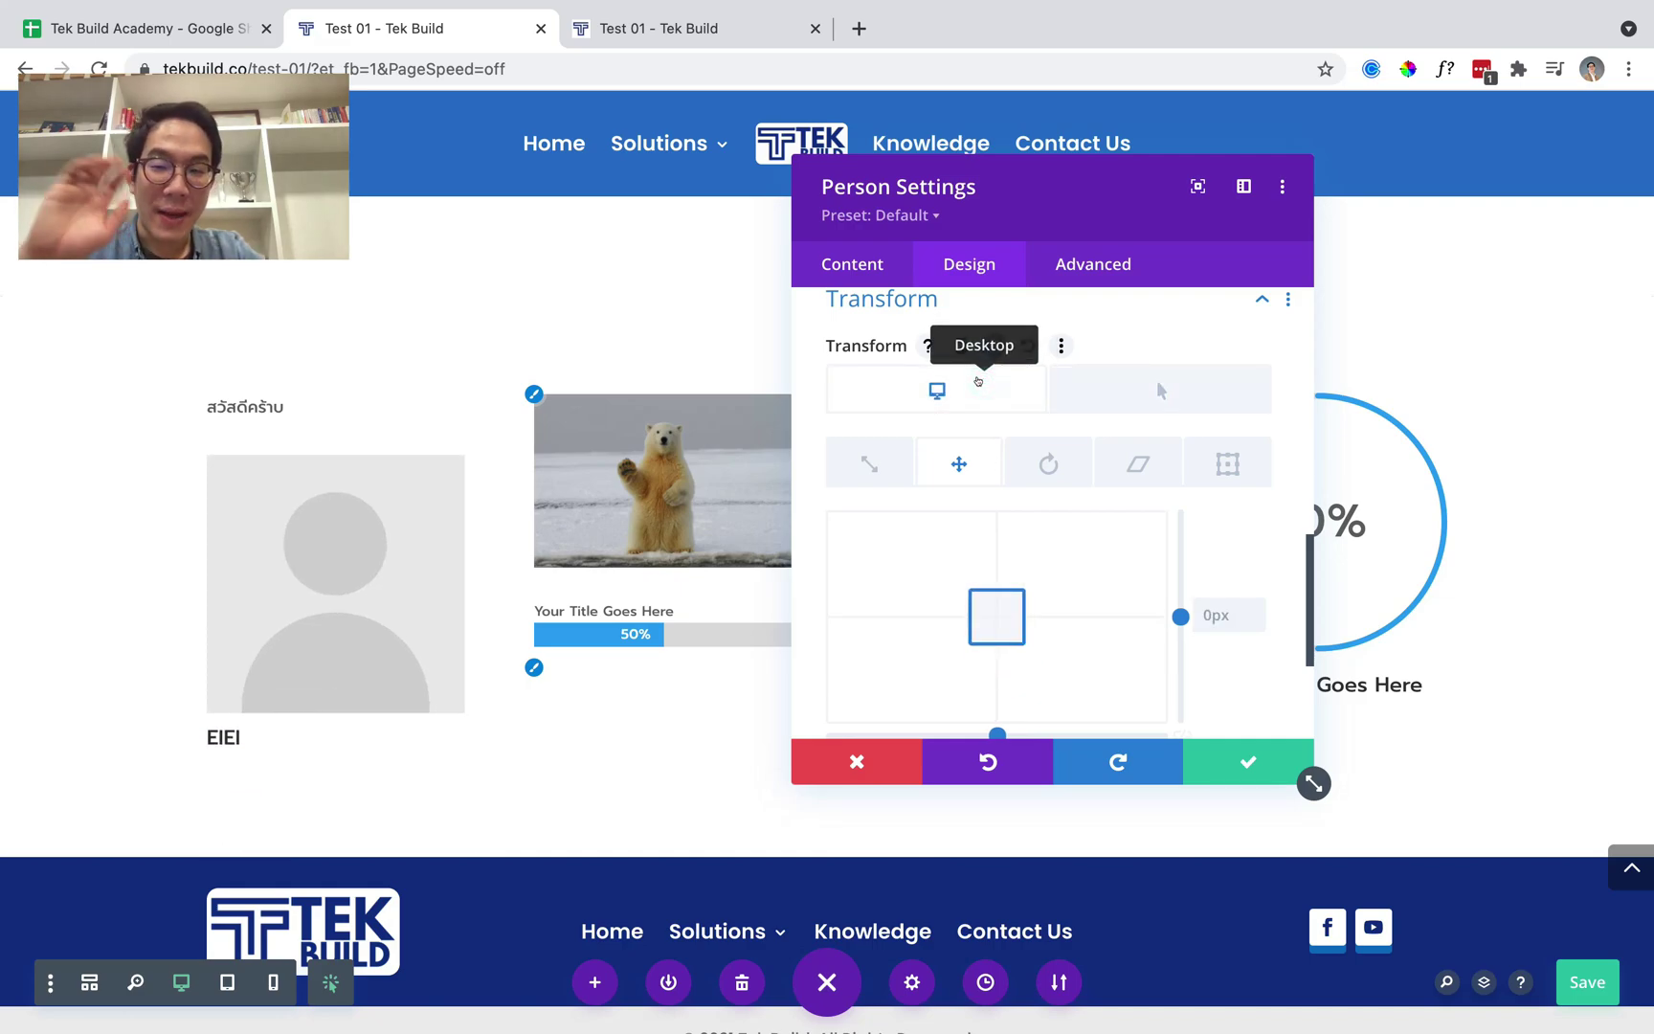
click(1173, 396)
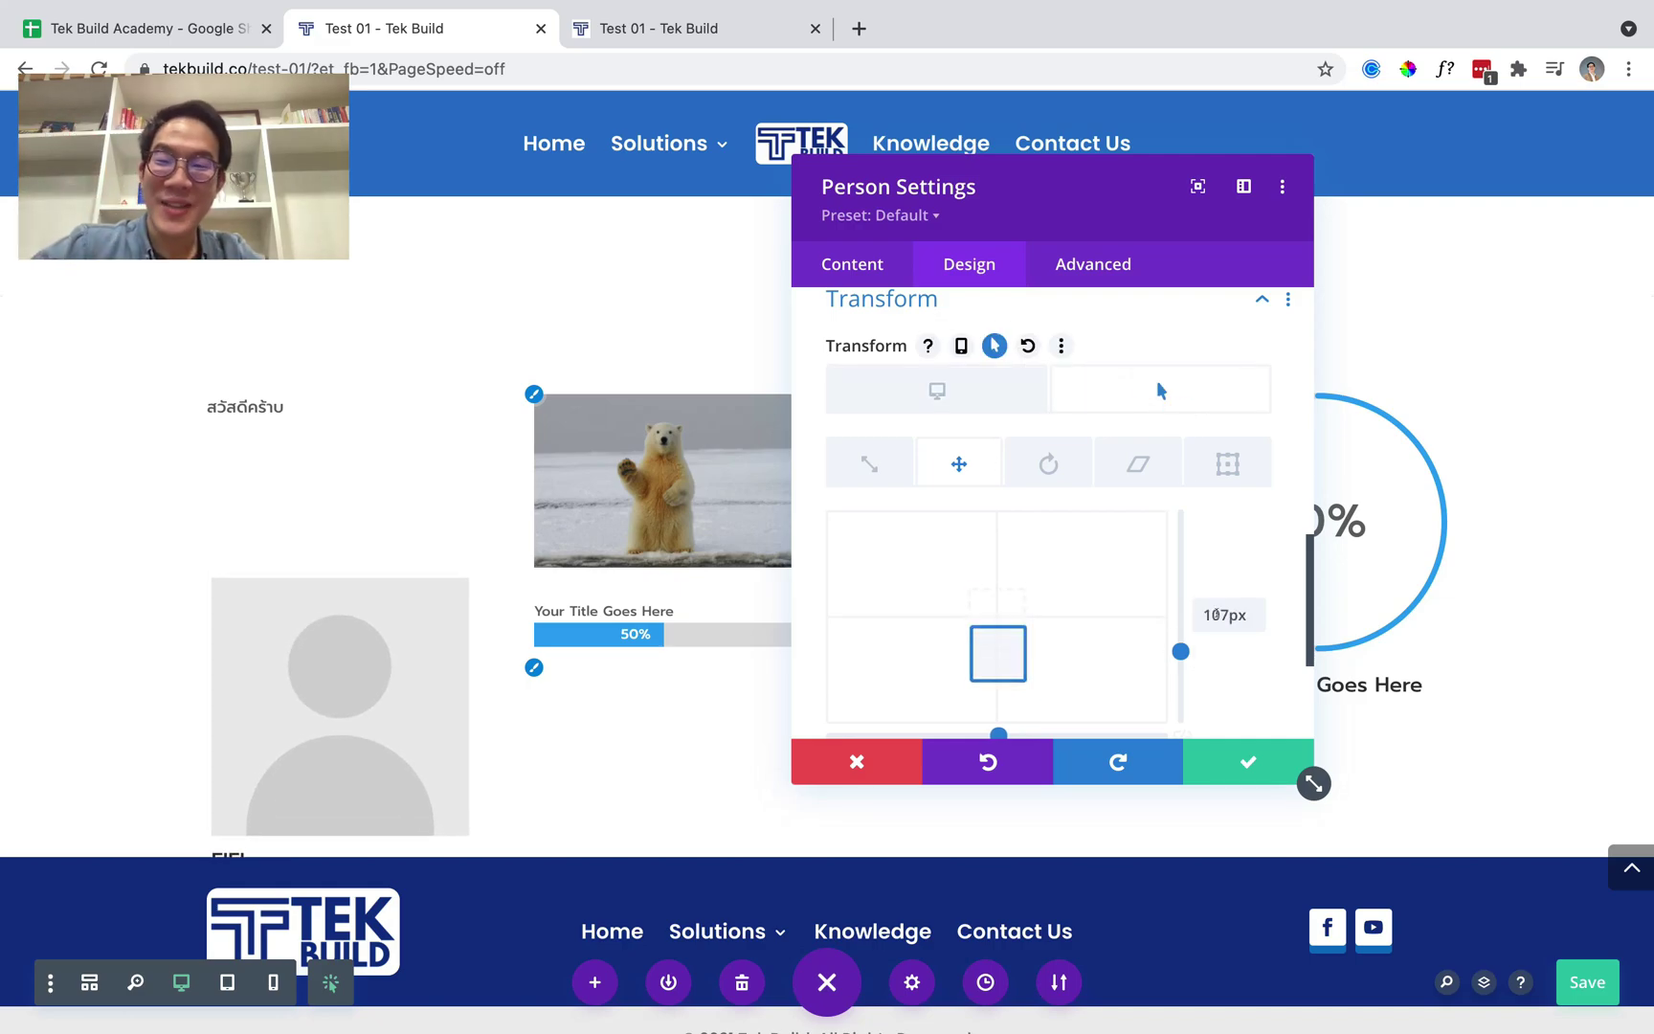
click(1246, 761)
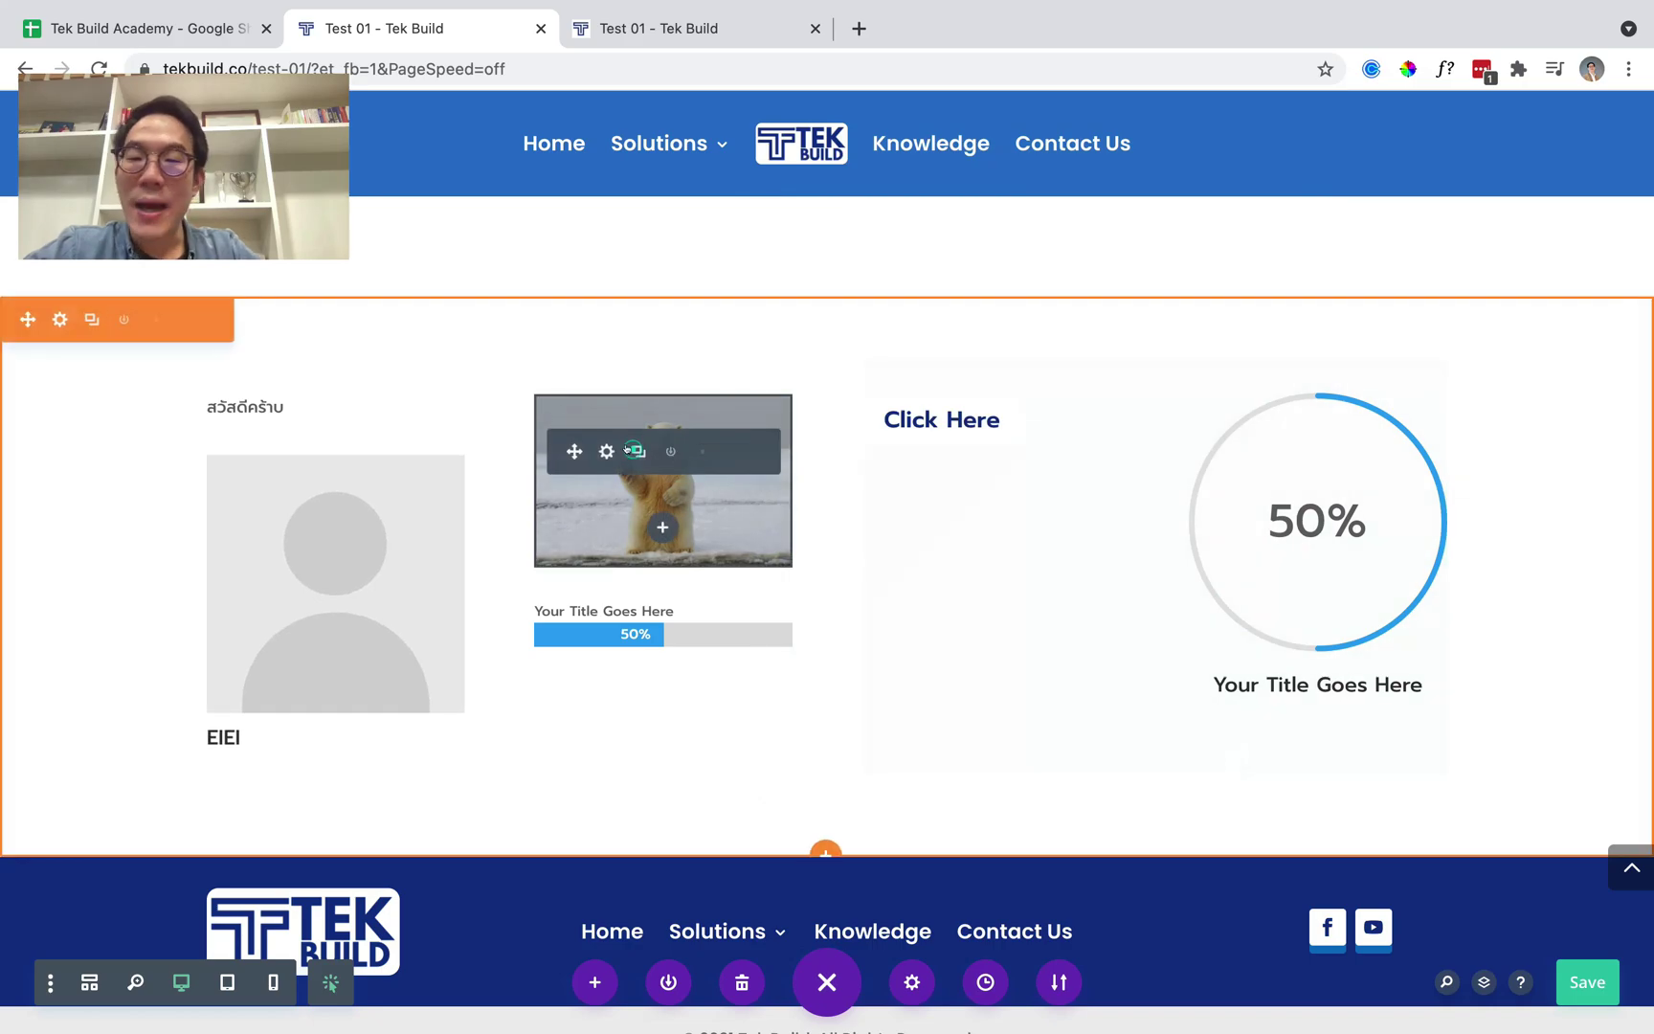
Enable hover styling for the Sepia filter of the new polar bear image.
click(606, 451)
click(970, 264)
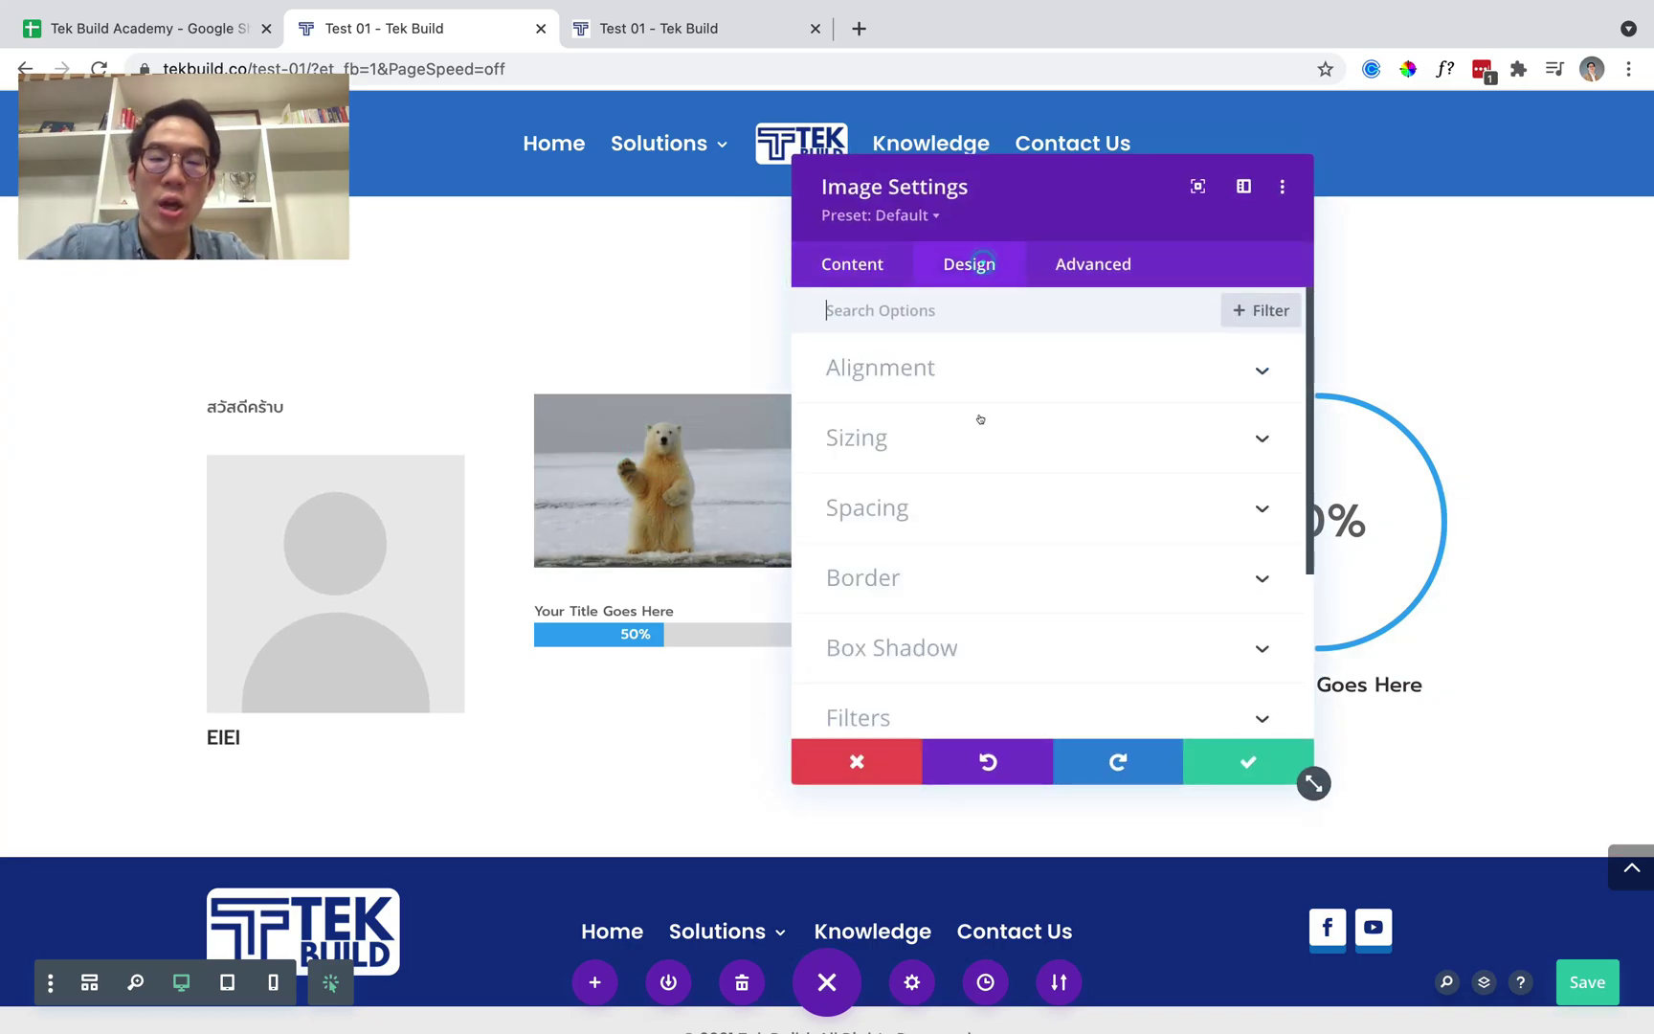
scroll(980, 419, down, 3)
click(971, 515)
scroll(948, 488, down, 3)
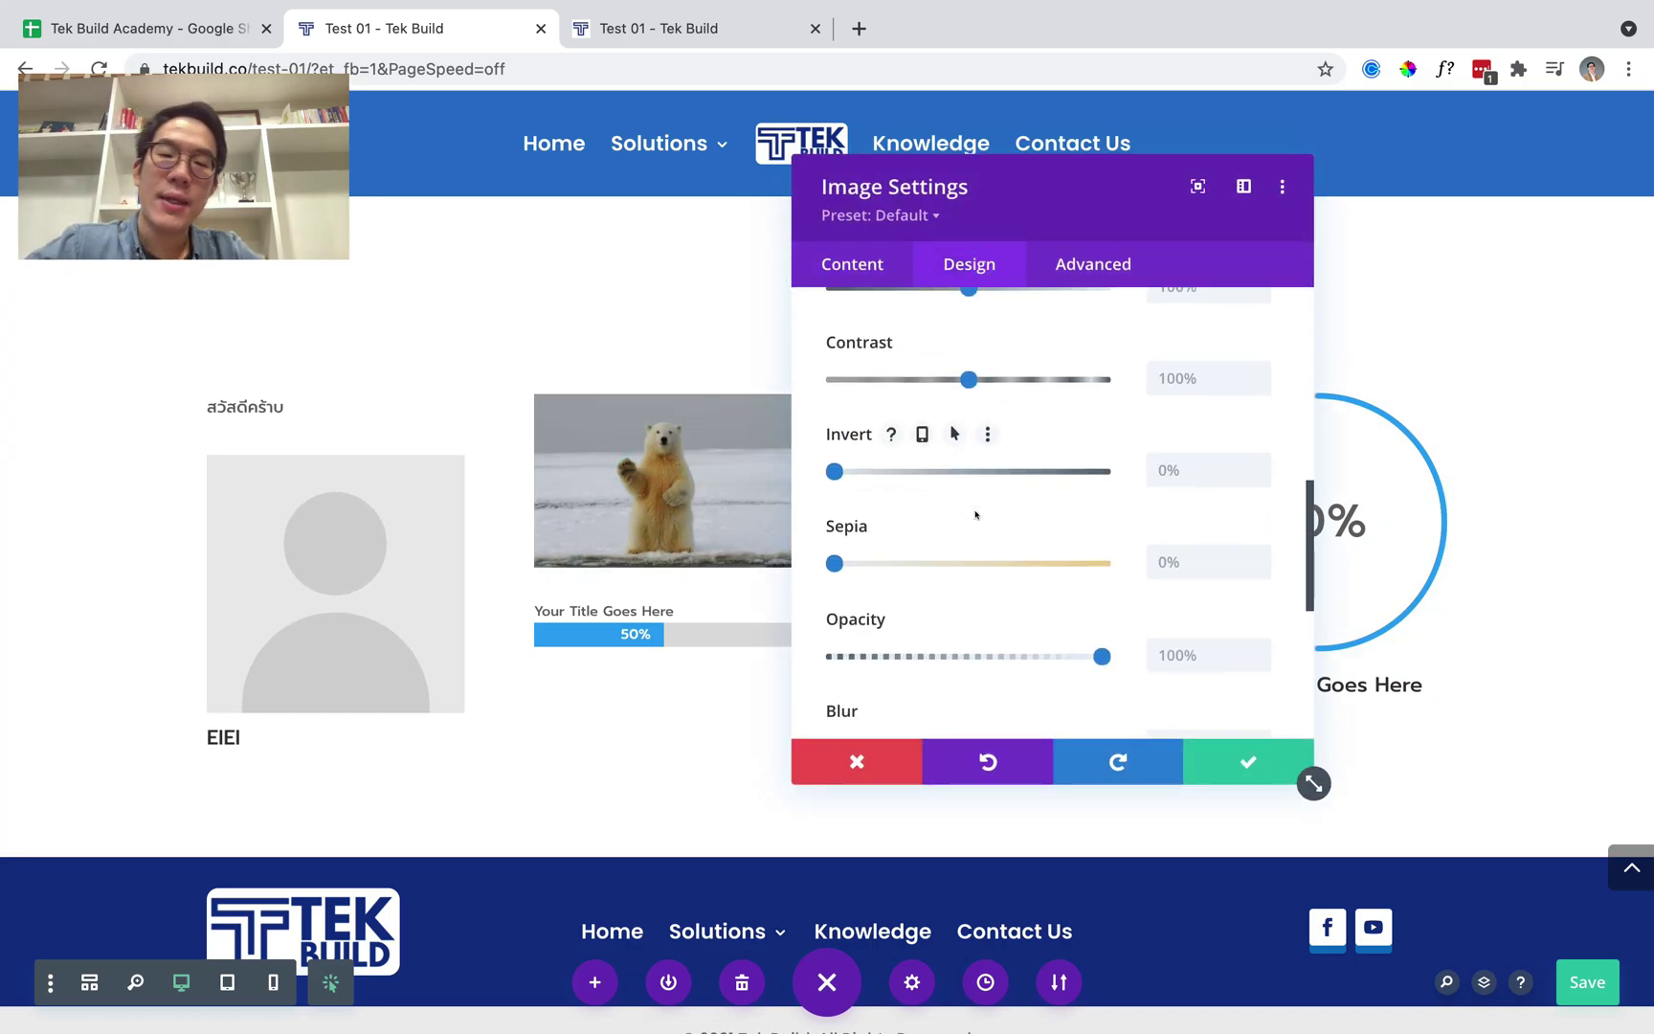
click(955, 433)
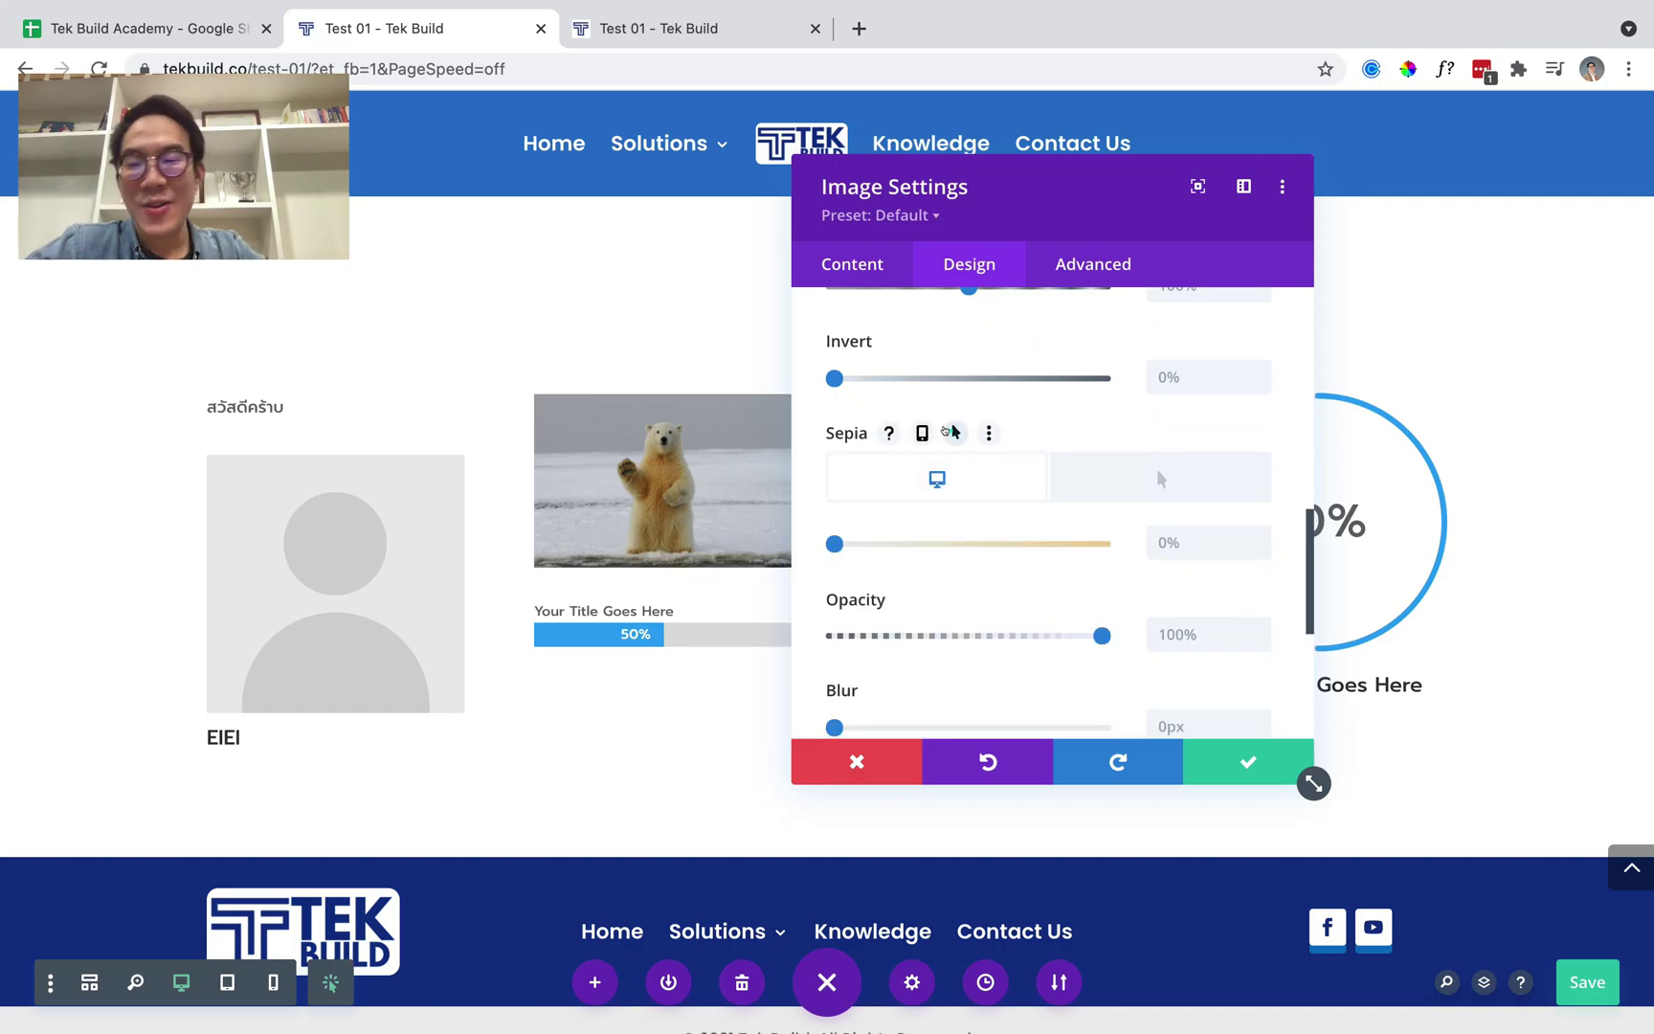
Set the image's hover sepia to 80%, compare the desktop and hover states and save the module.
click(1130, 465)
click(1211, 538)
text(80)
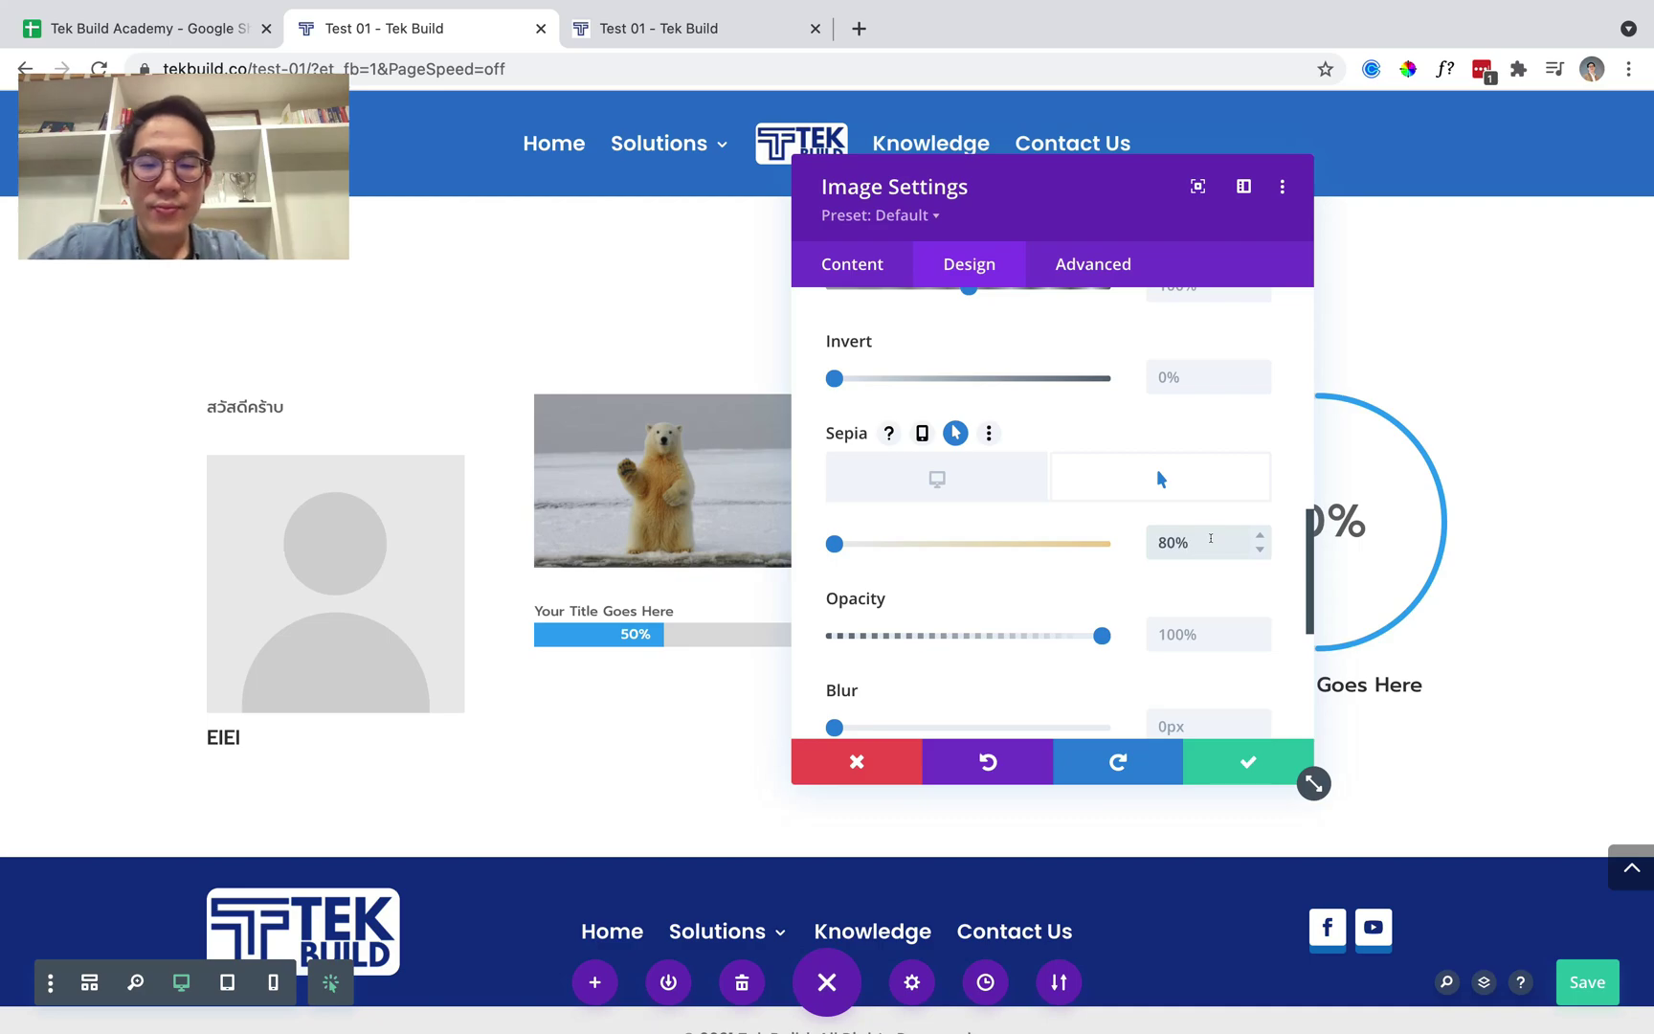
scroll(943, 517, up, 1)
click(944, 525)
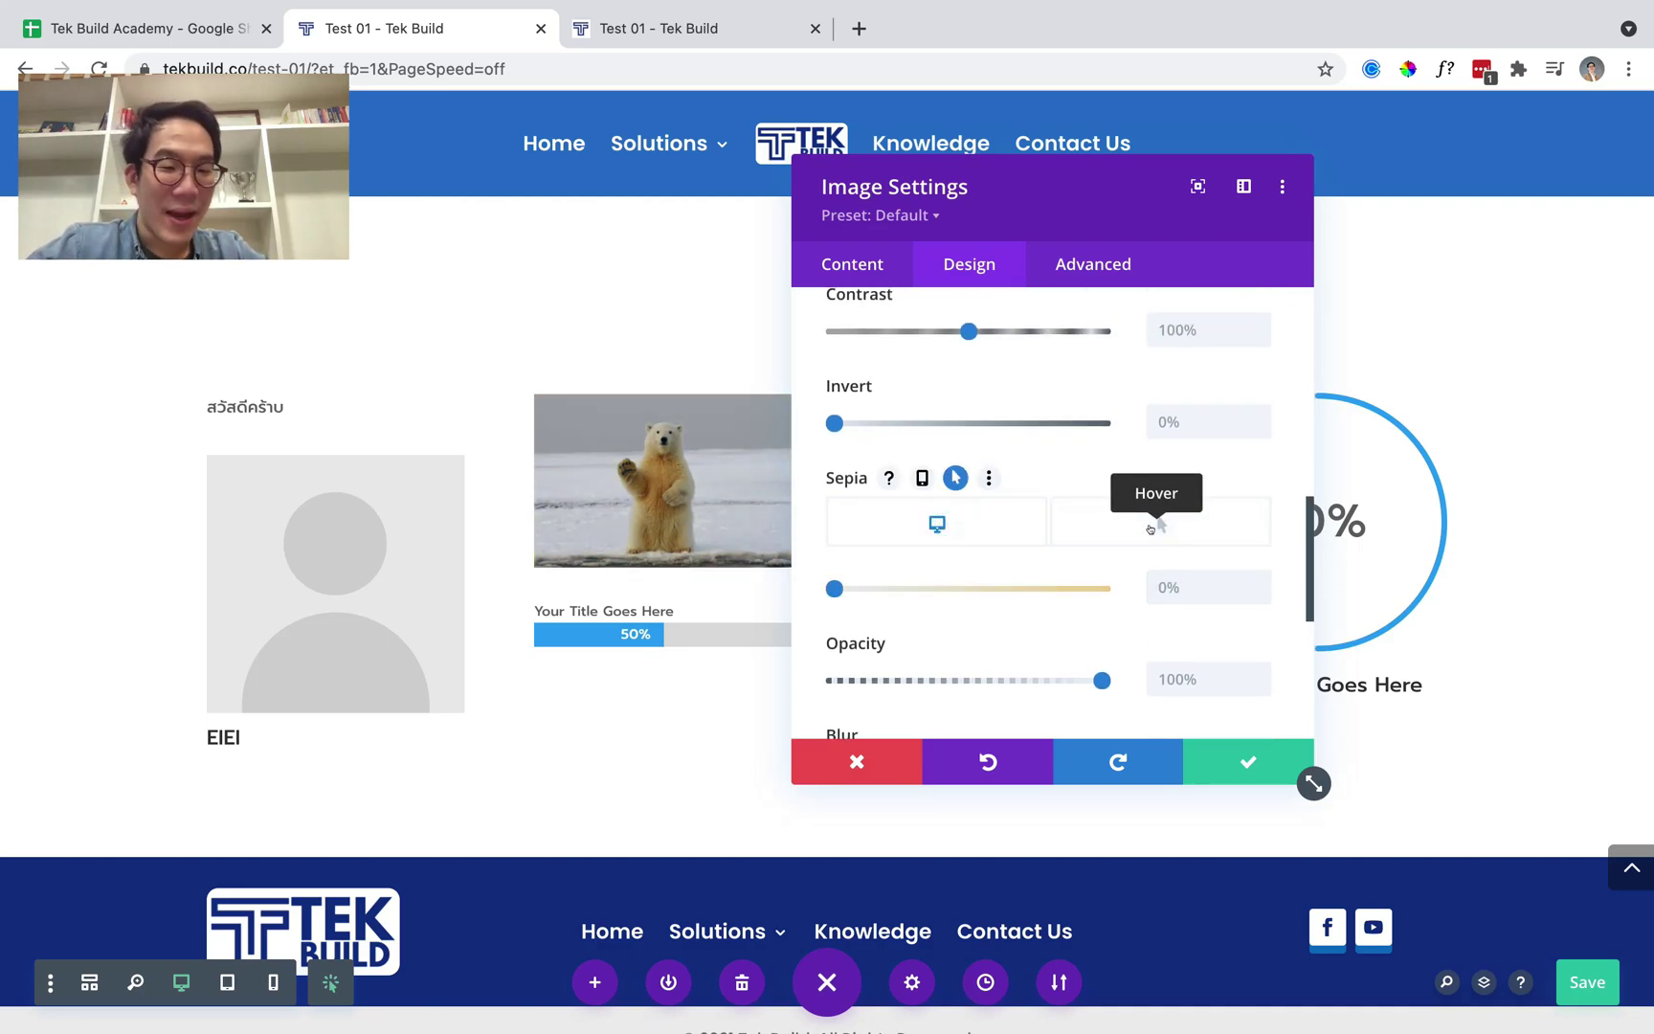
click(1156, 527)
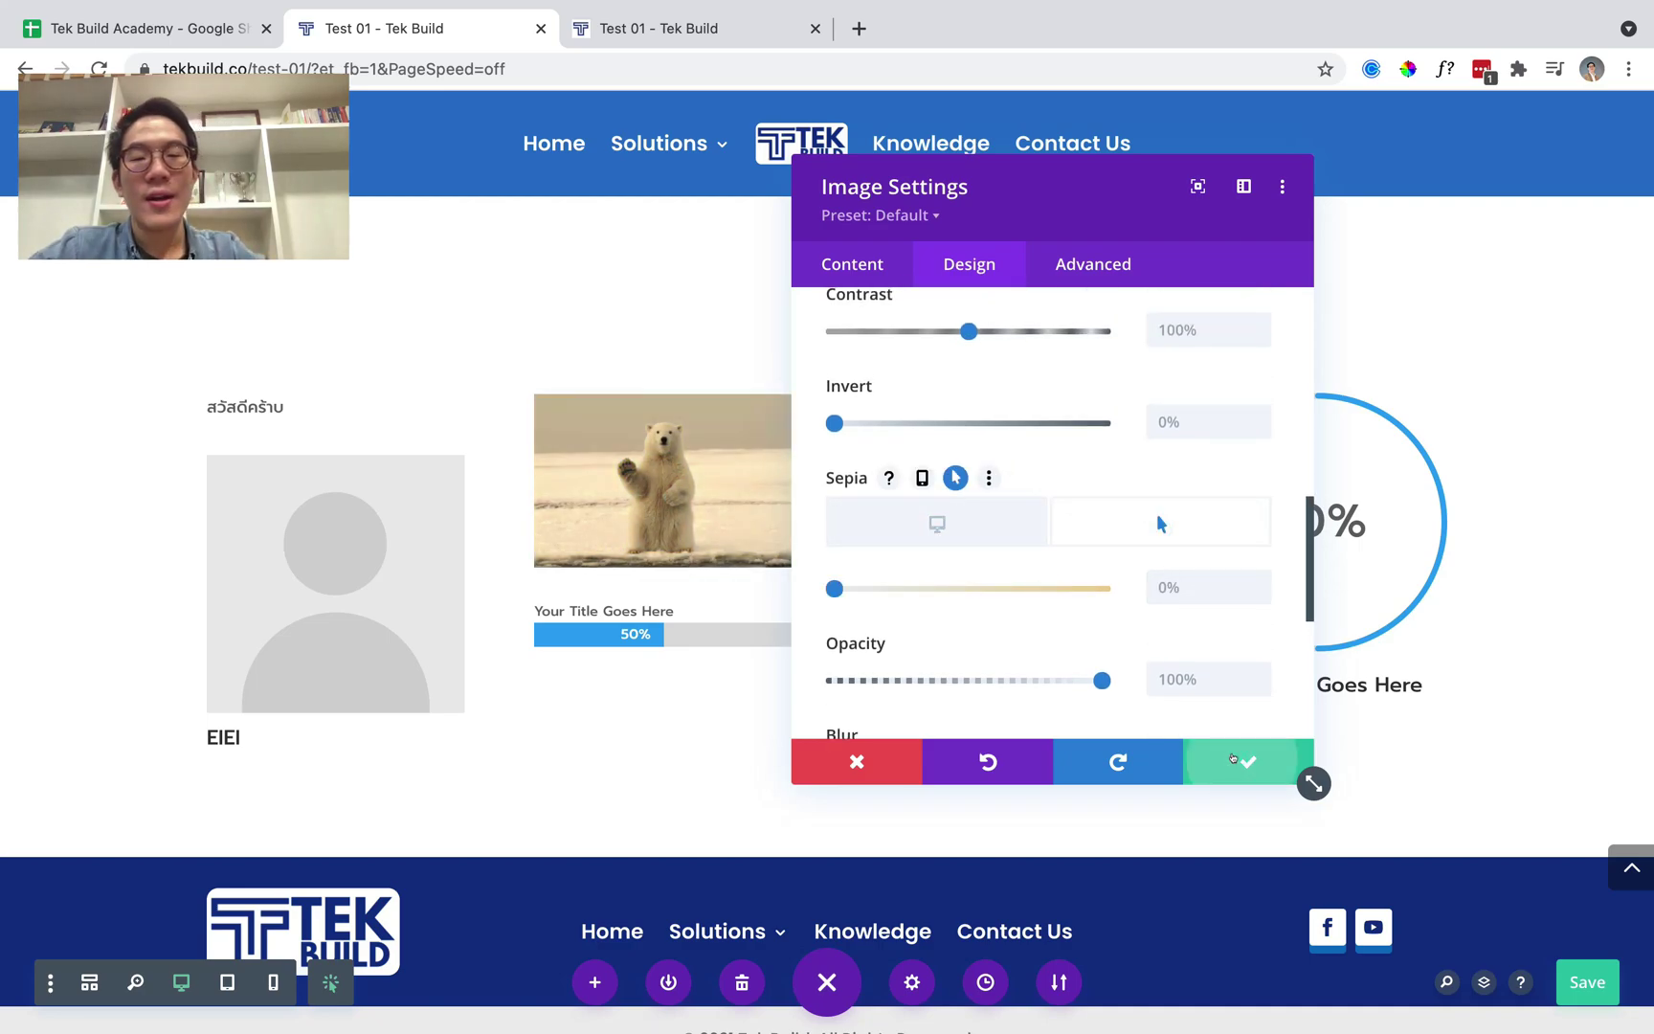
click(1233, 758)
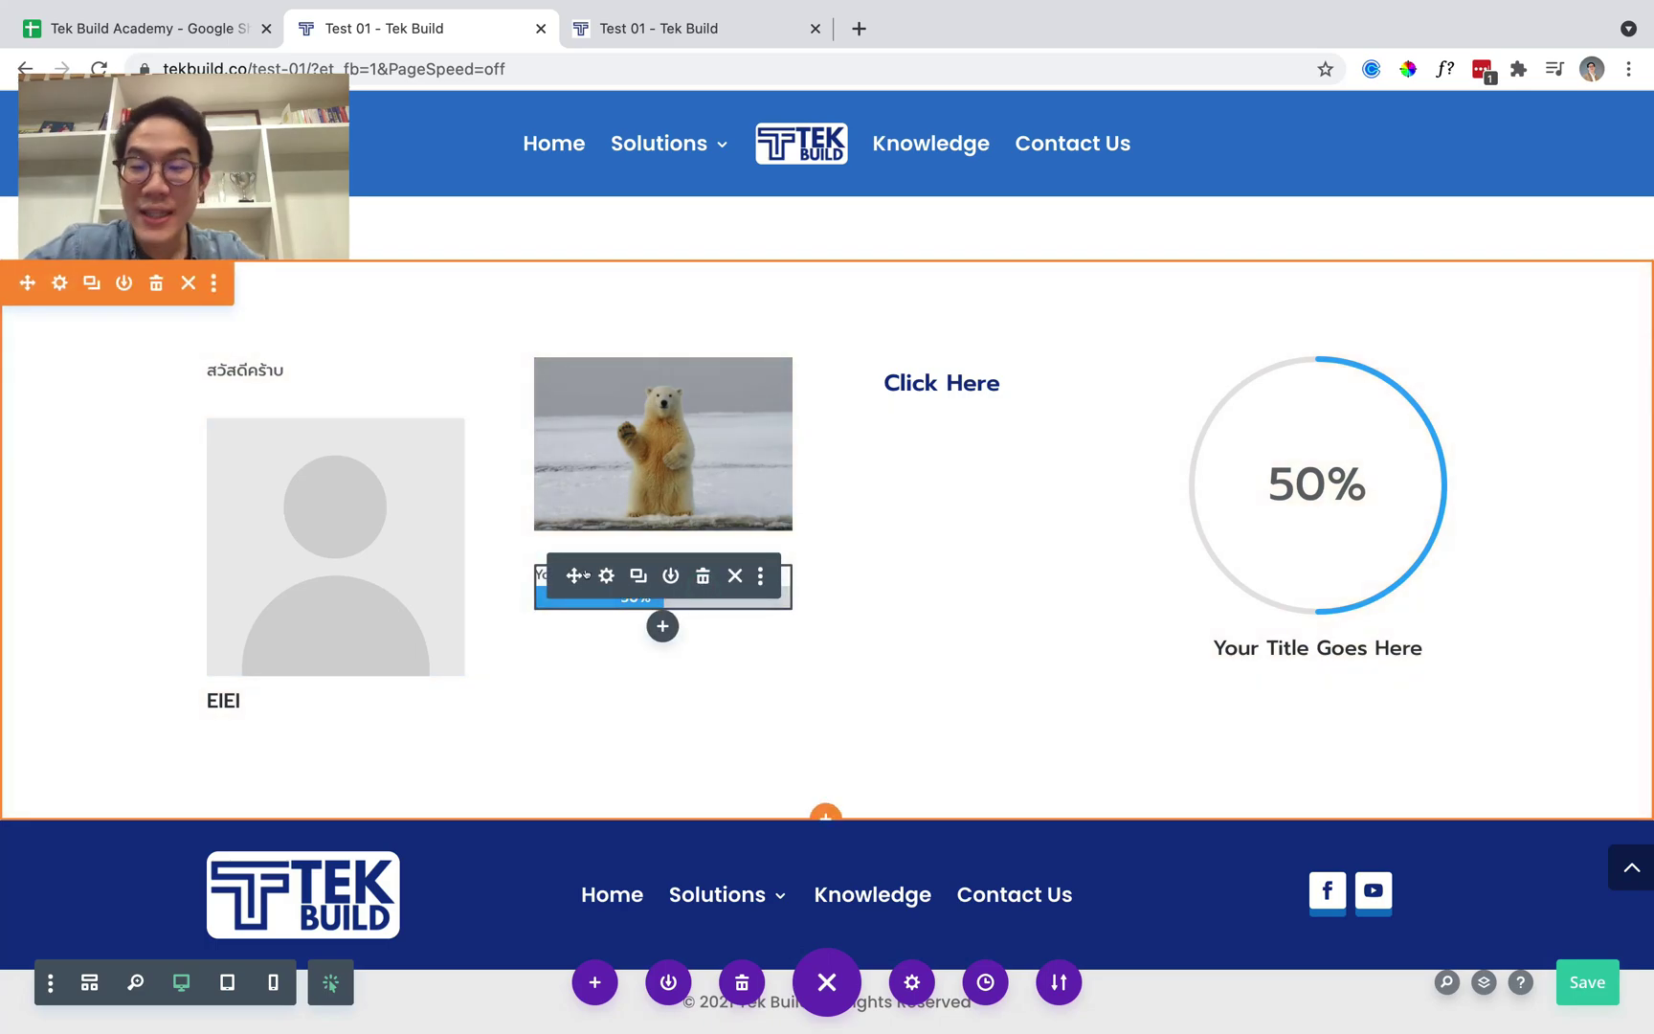
Enable hover styling for the padding of the new Bar Counters module.
click(599, 575)
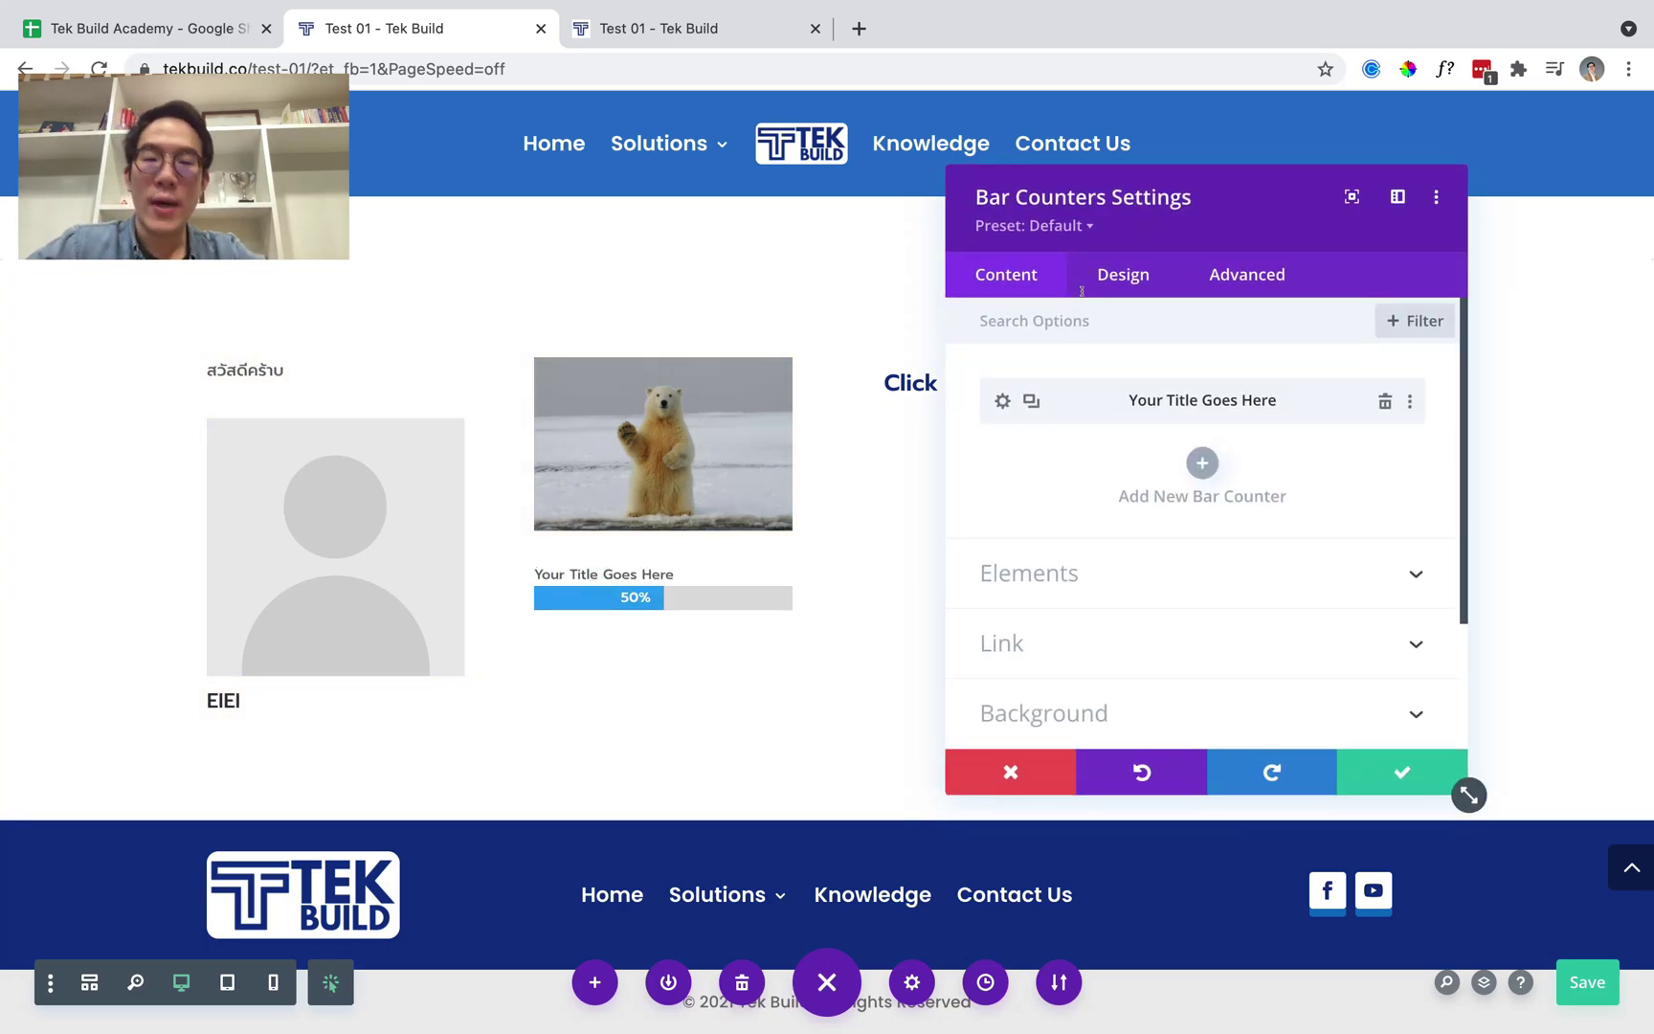
click(1123, 275)
scroll(1106, 461, down, 1)
scroll(1106, 461, down, 2)
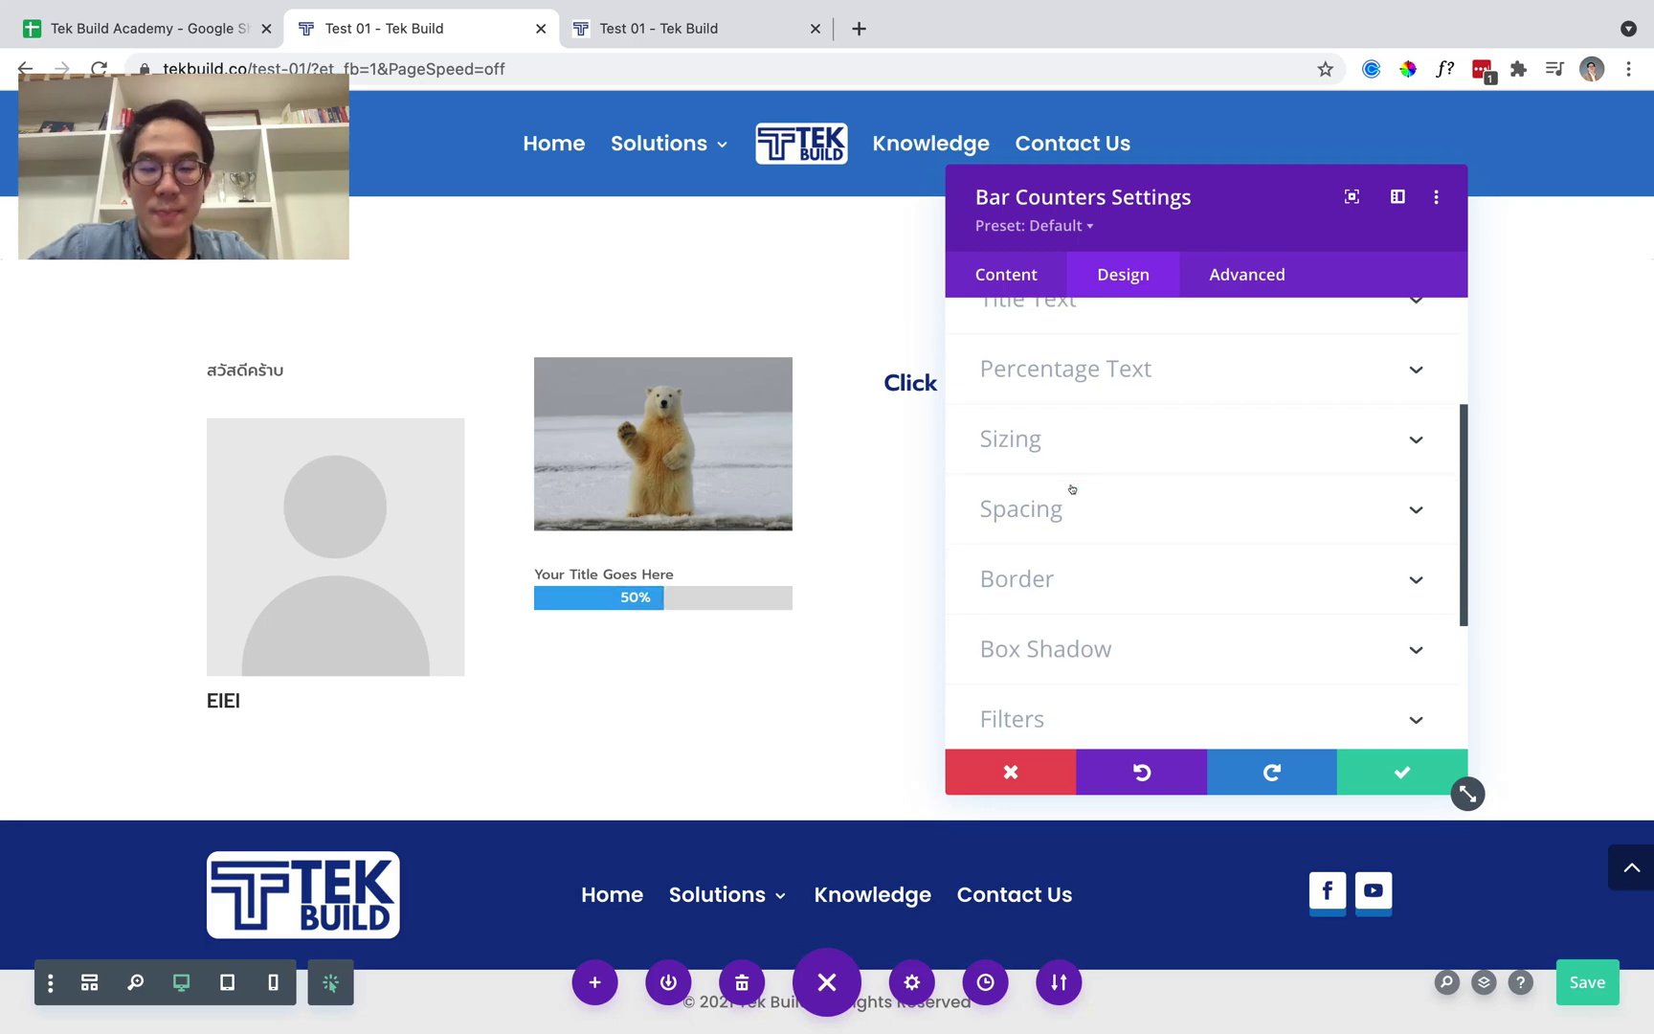
click(1077, 490)
click(1130, 408)
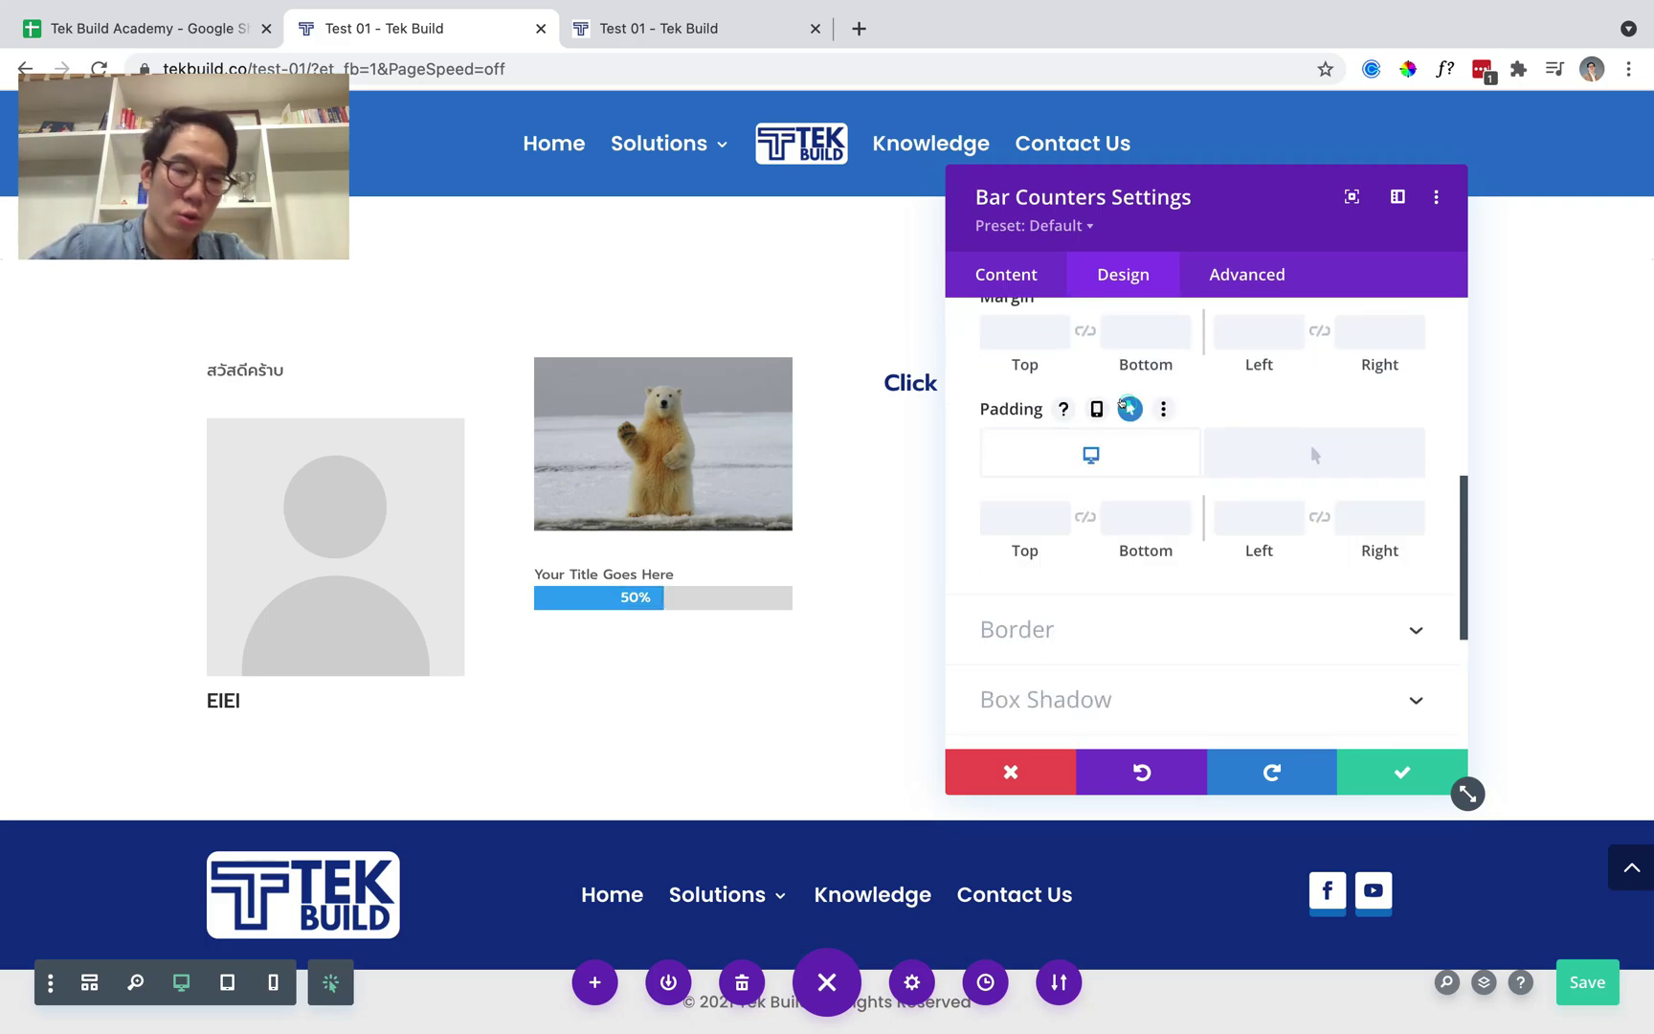
Set the bar counter's hover bottom padding to 10vh, compare it with the desktop state and save the module.
click(1284, 447)
click(1127, 514)
text(1)
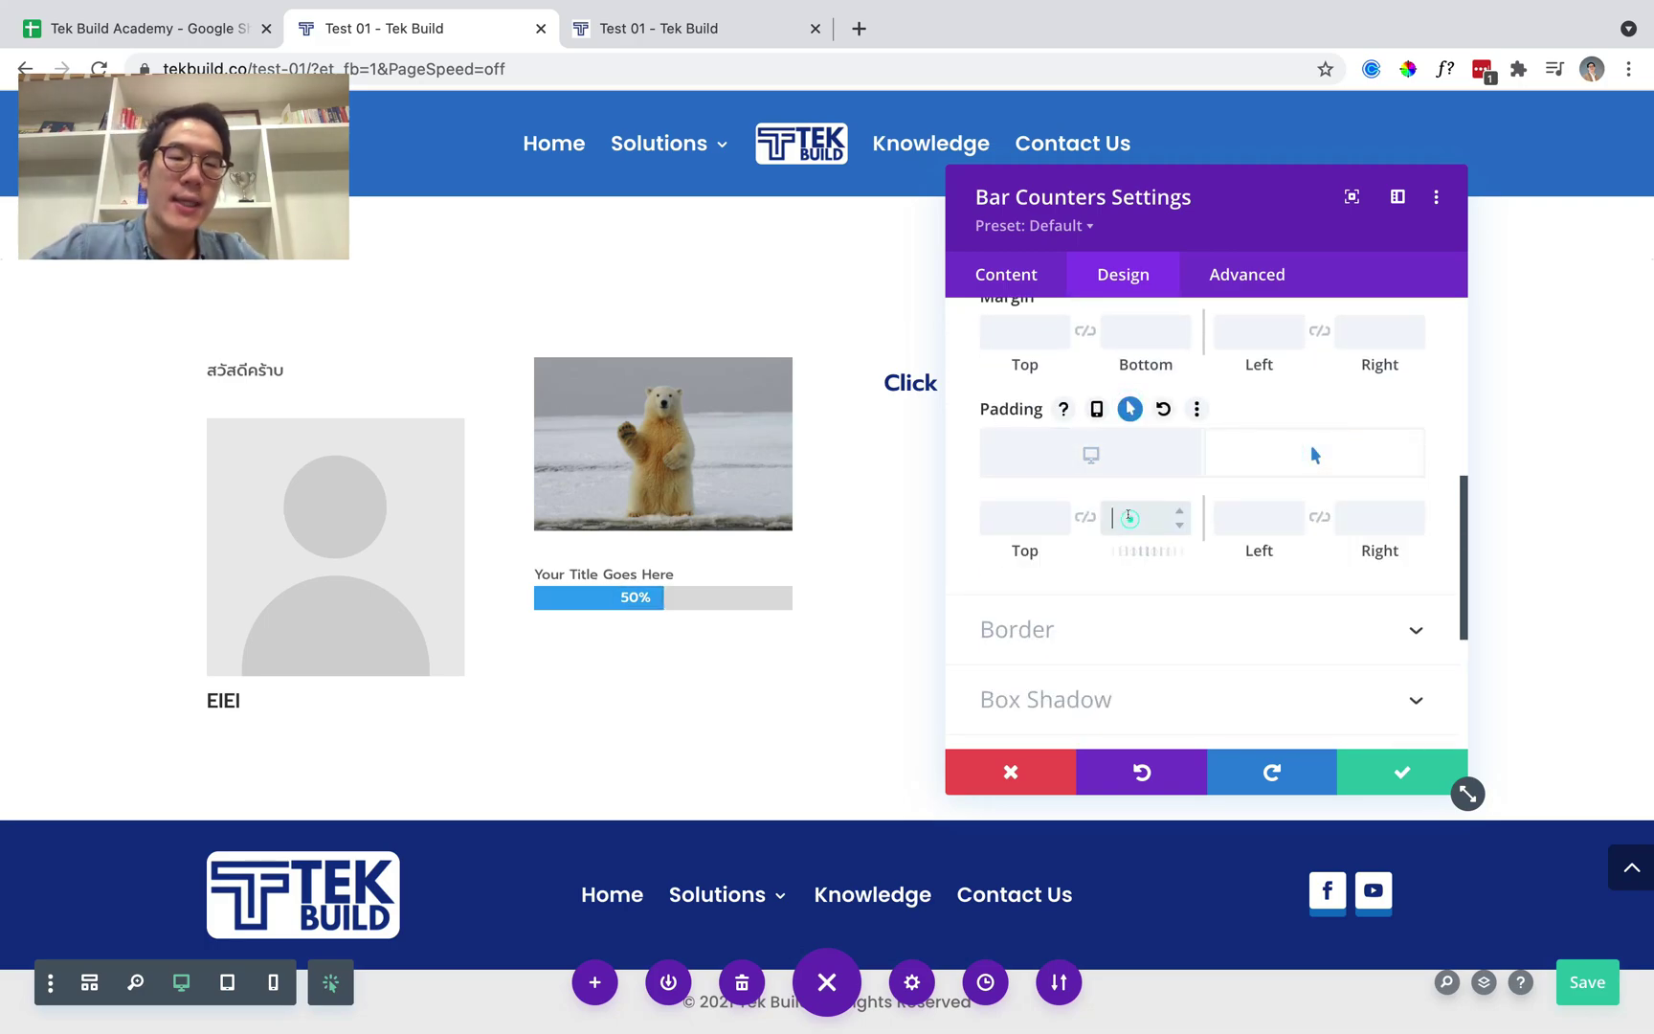
text(0vh)
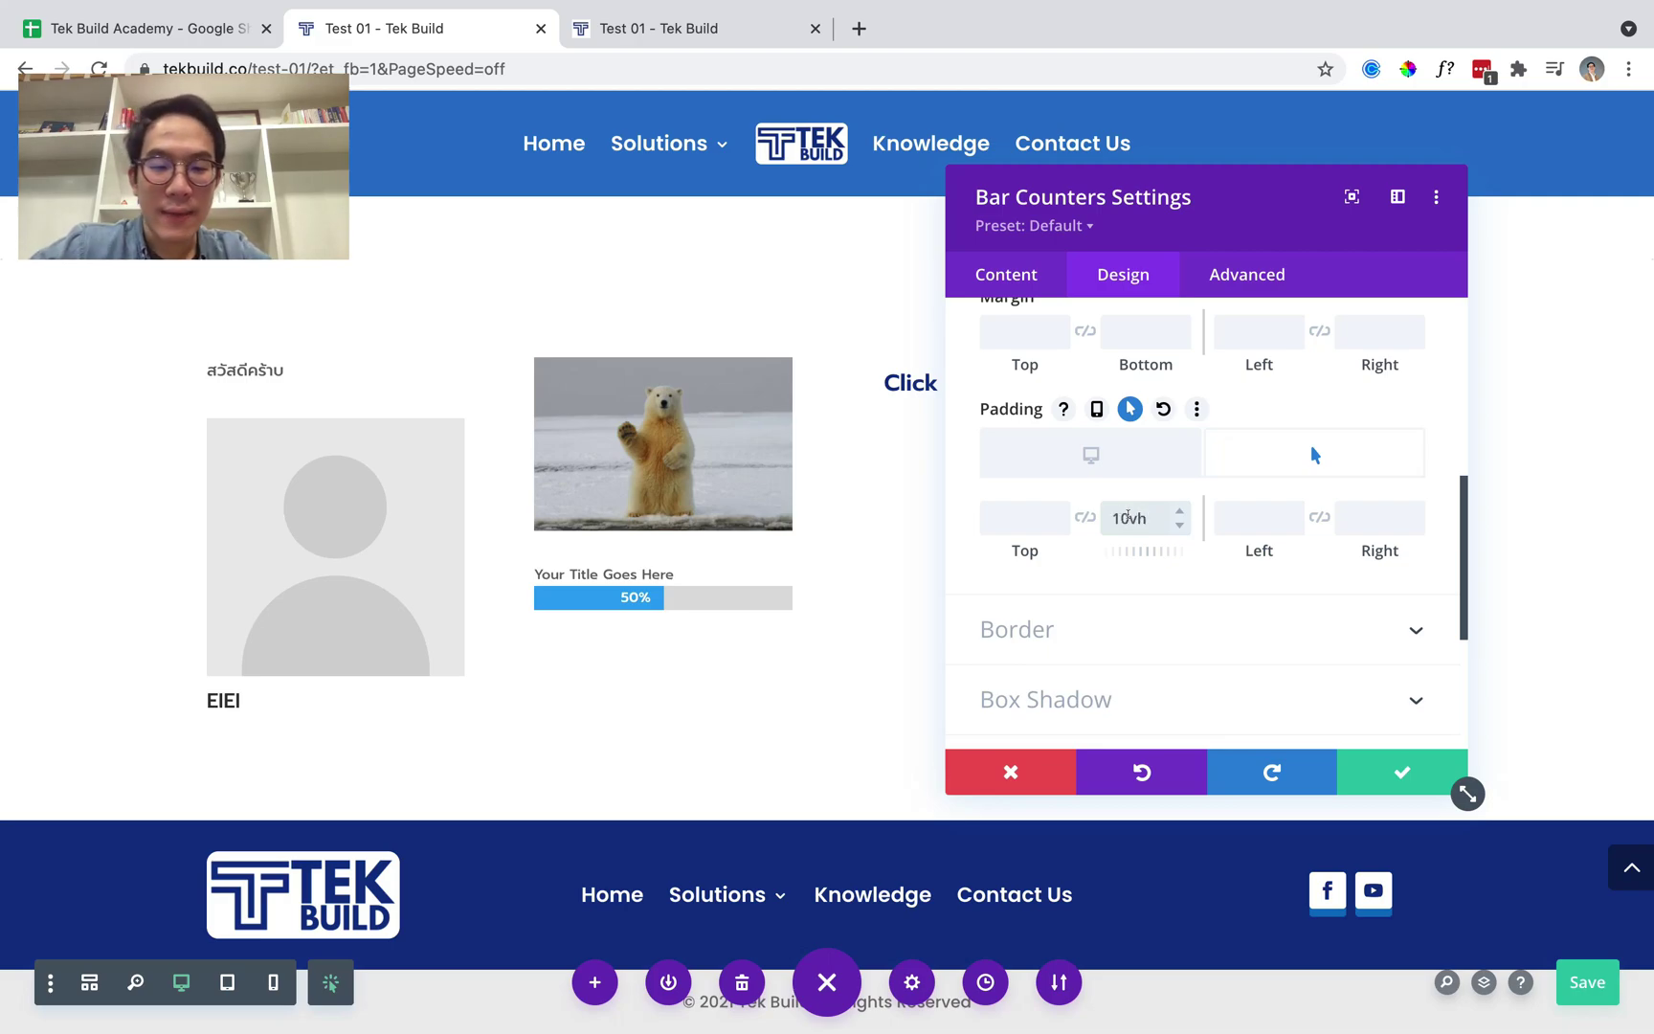
click(1135, 457)
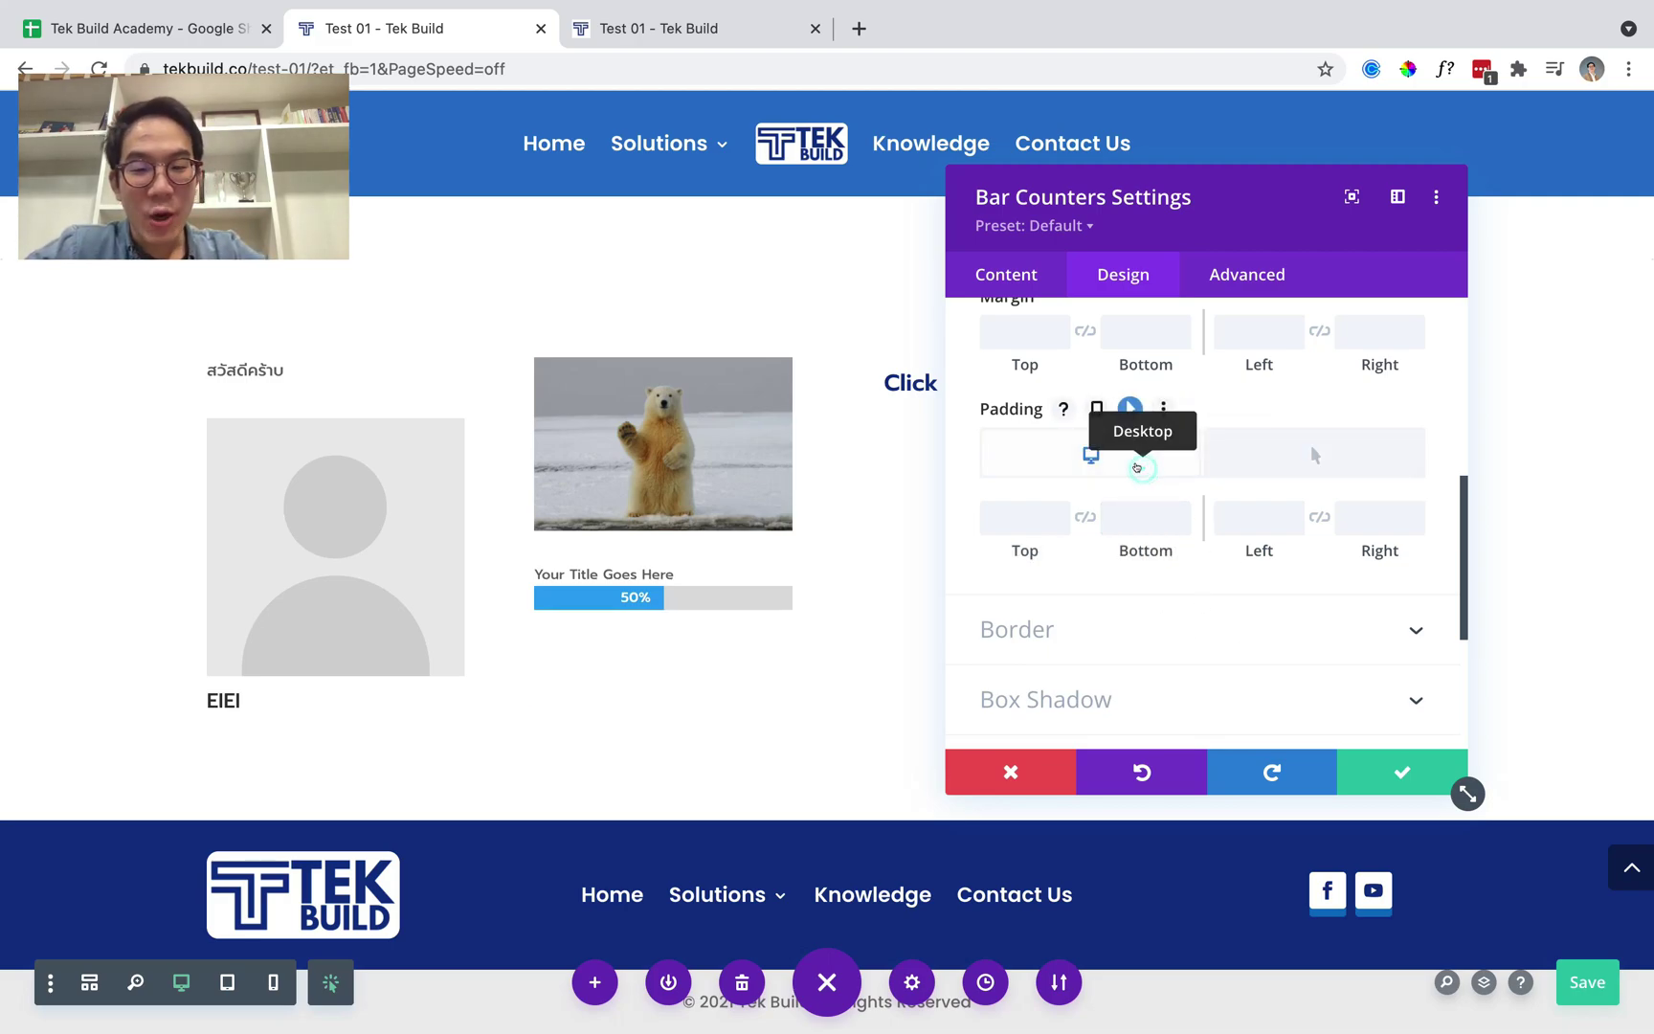
click(1313, 452)
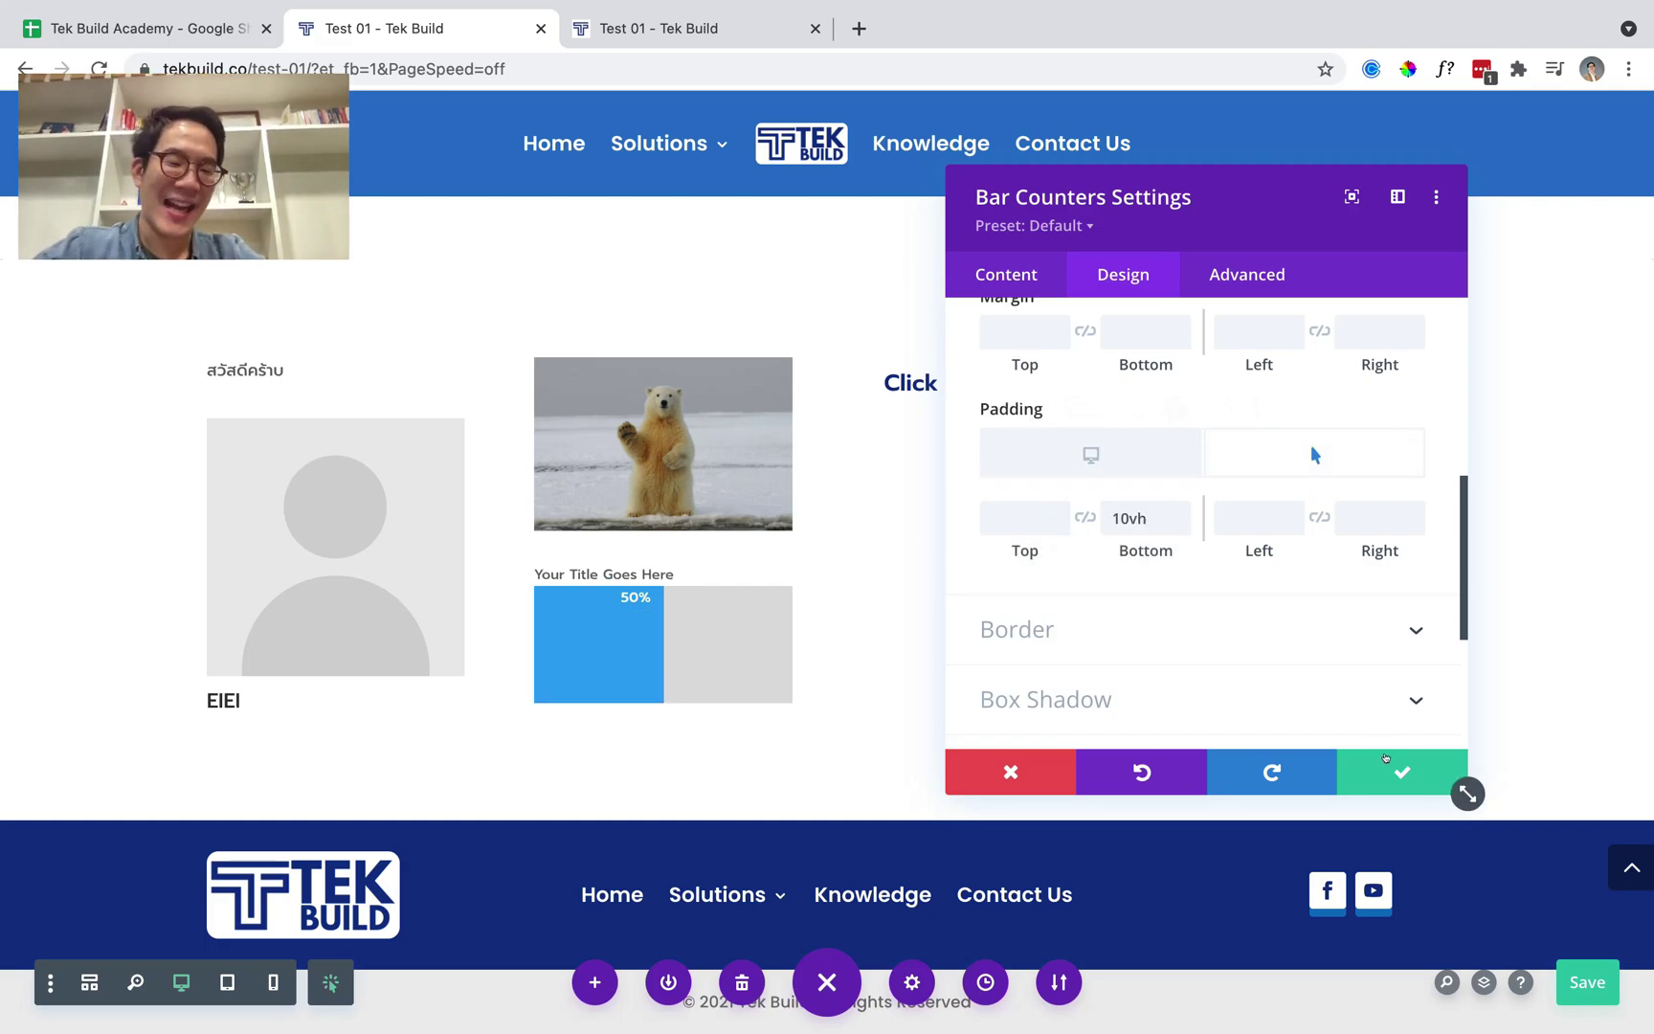
click(1392, 761)
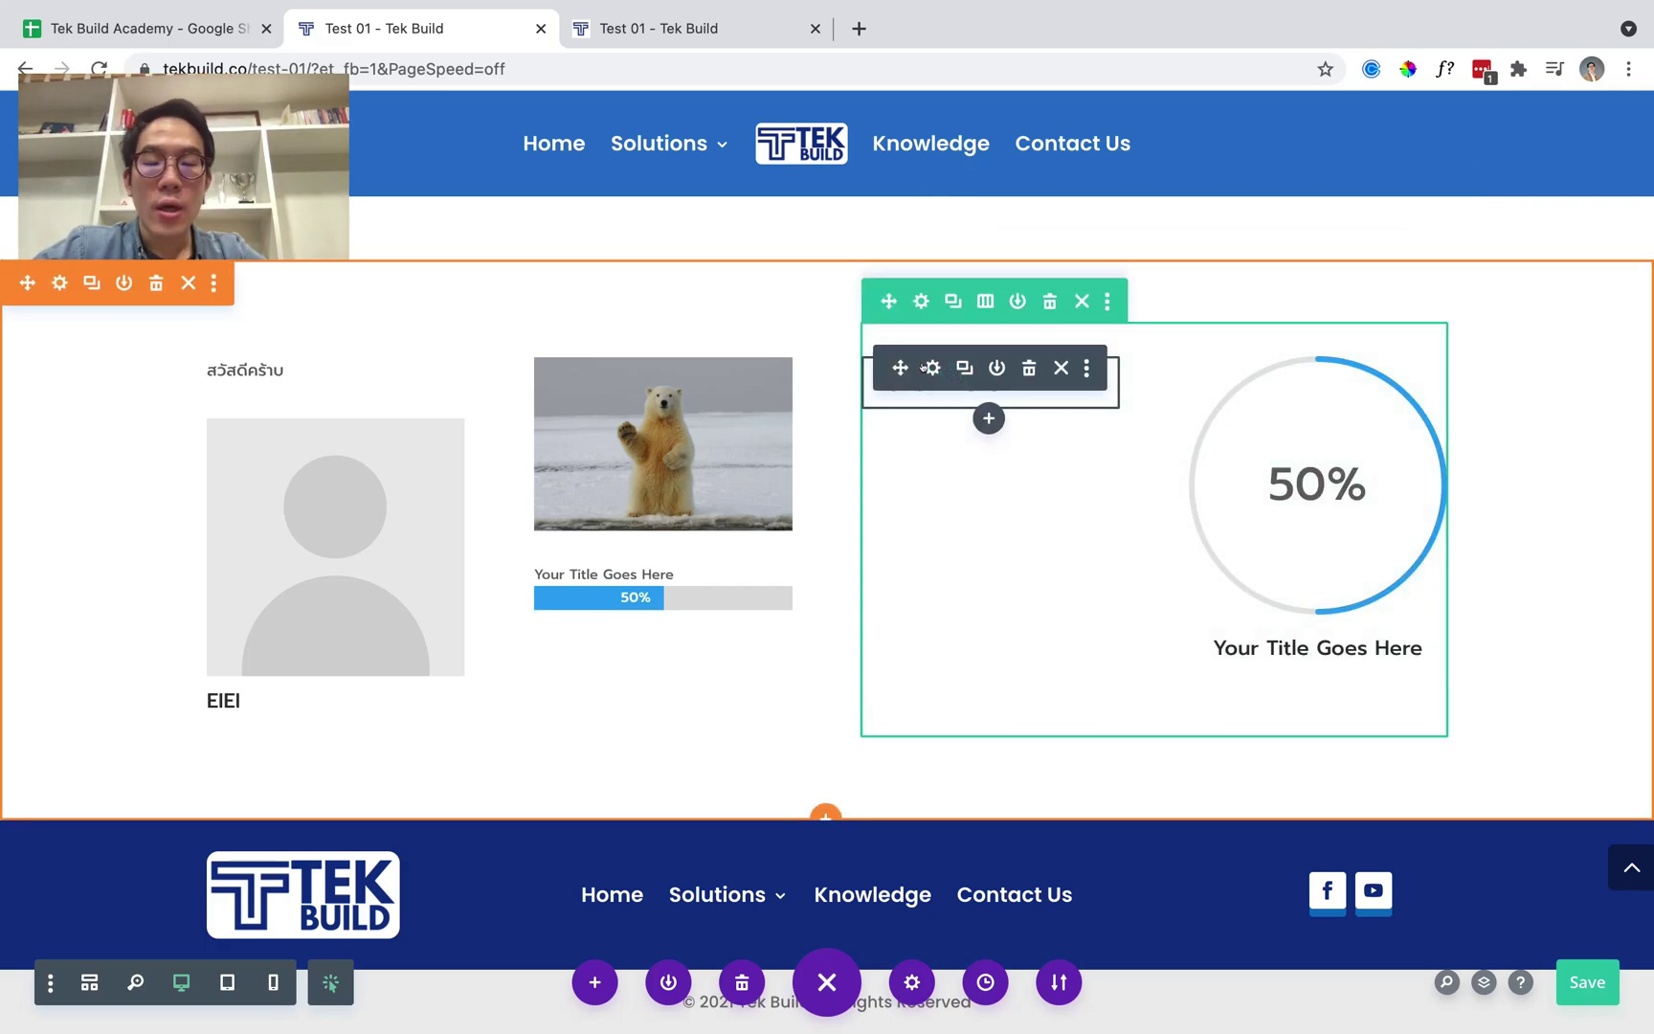
Change the new button's text to "ผมชื่อปุ่ม" and apply the blue-button preset.
click(924, 370)
drag(1466, 794, 827, 942)
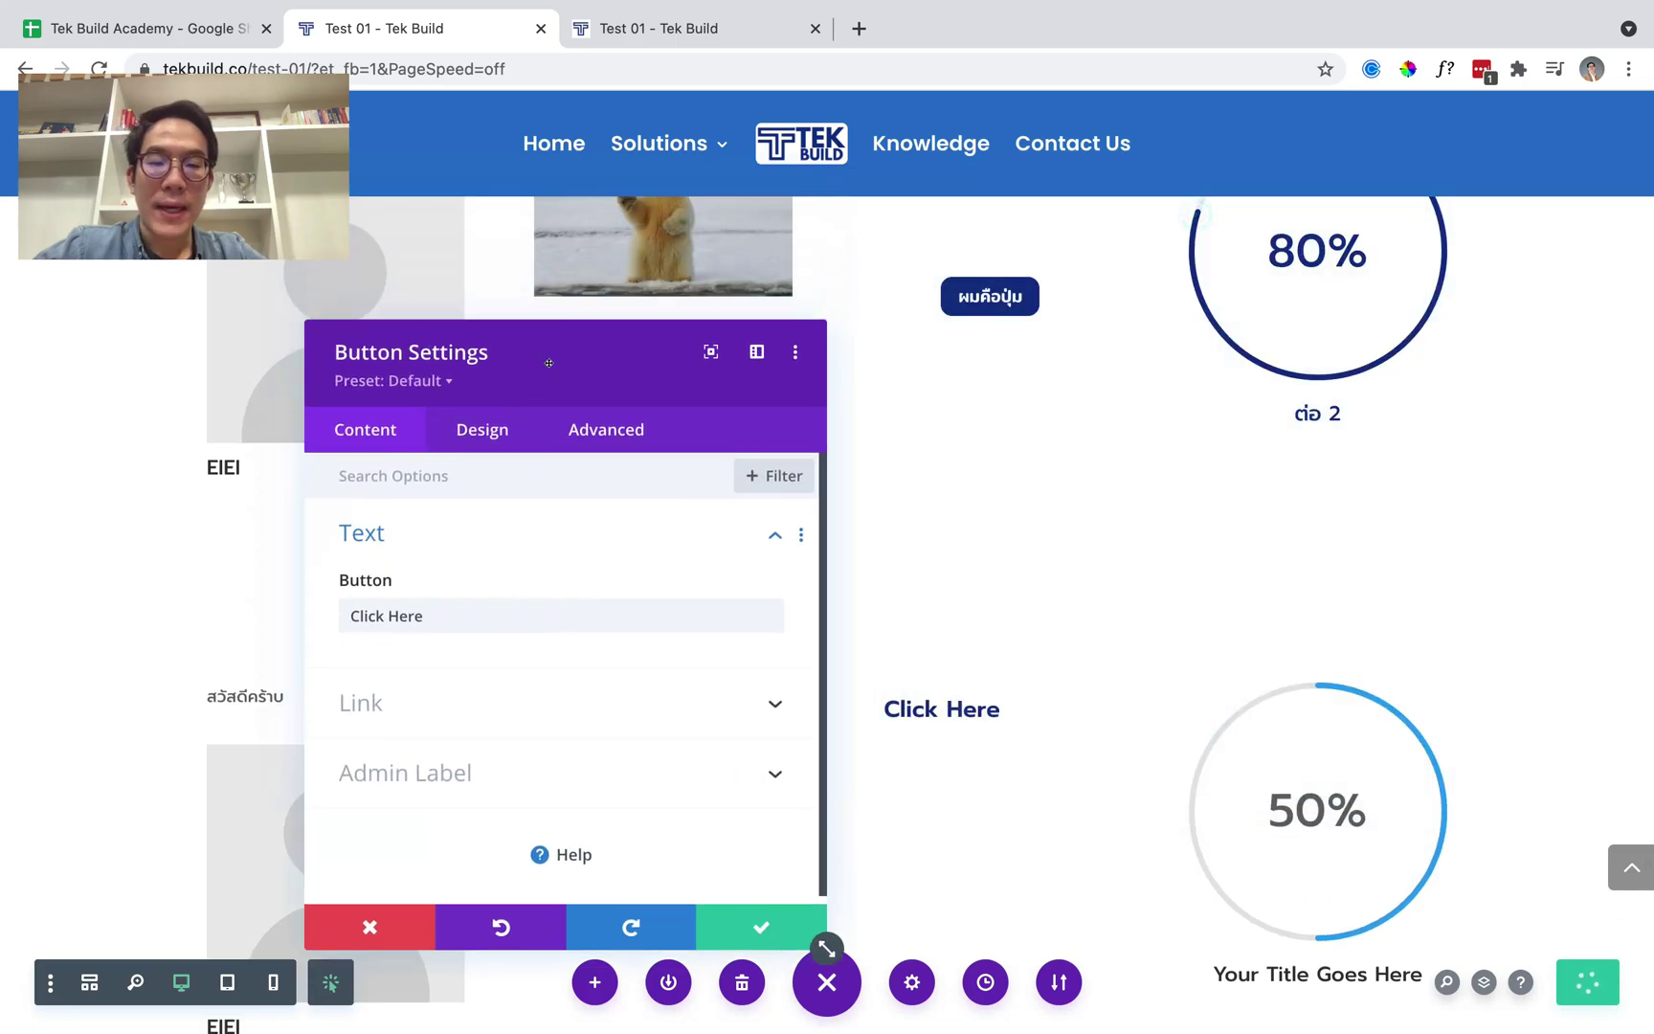
triple_click(545, 597)
key(BackSpace)
text(ผมชื่อปุ่ม)
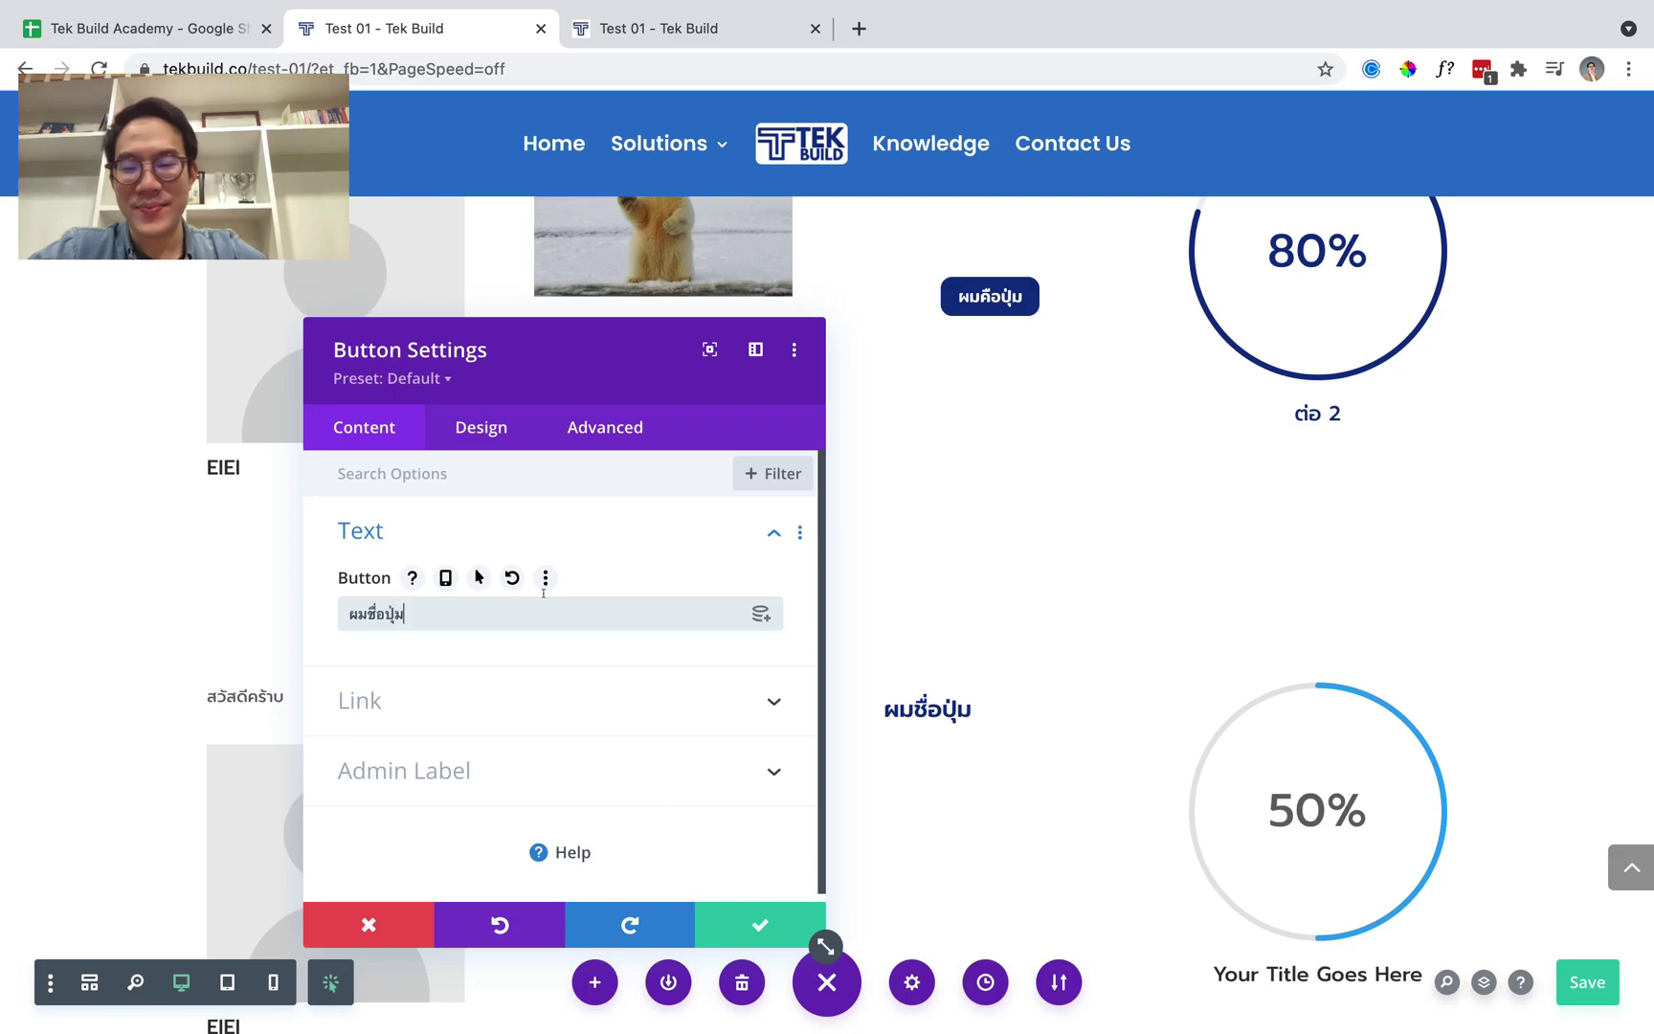
click(433, 378)
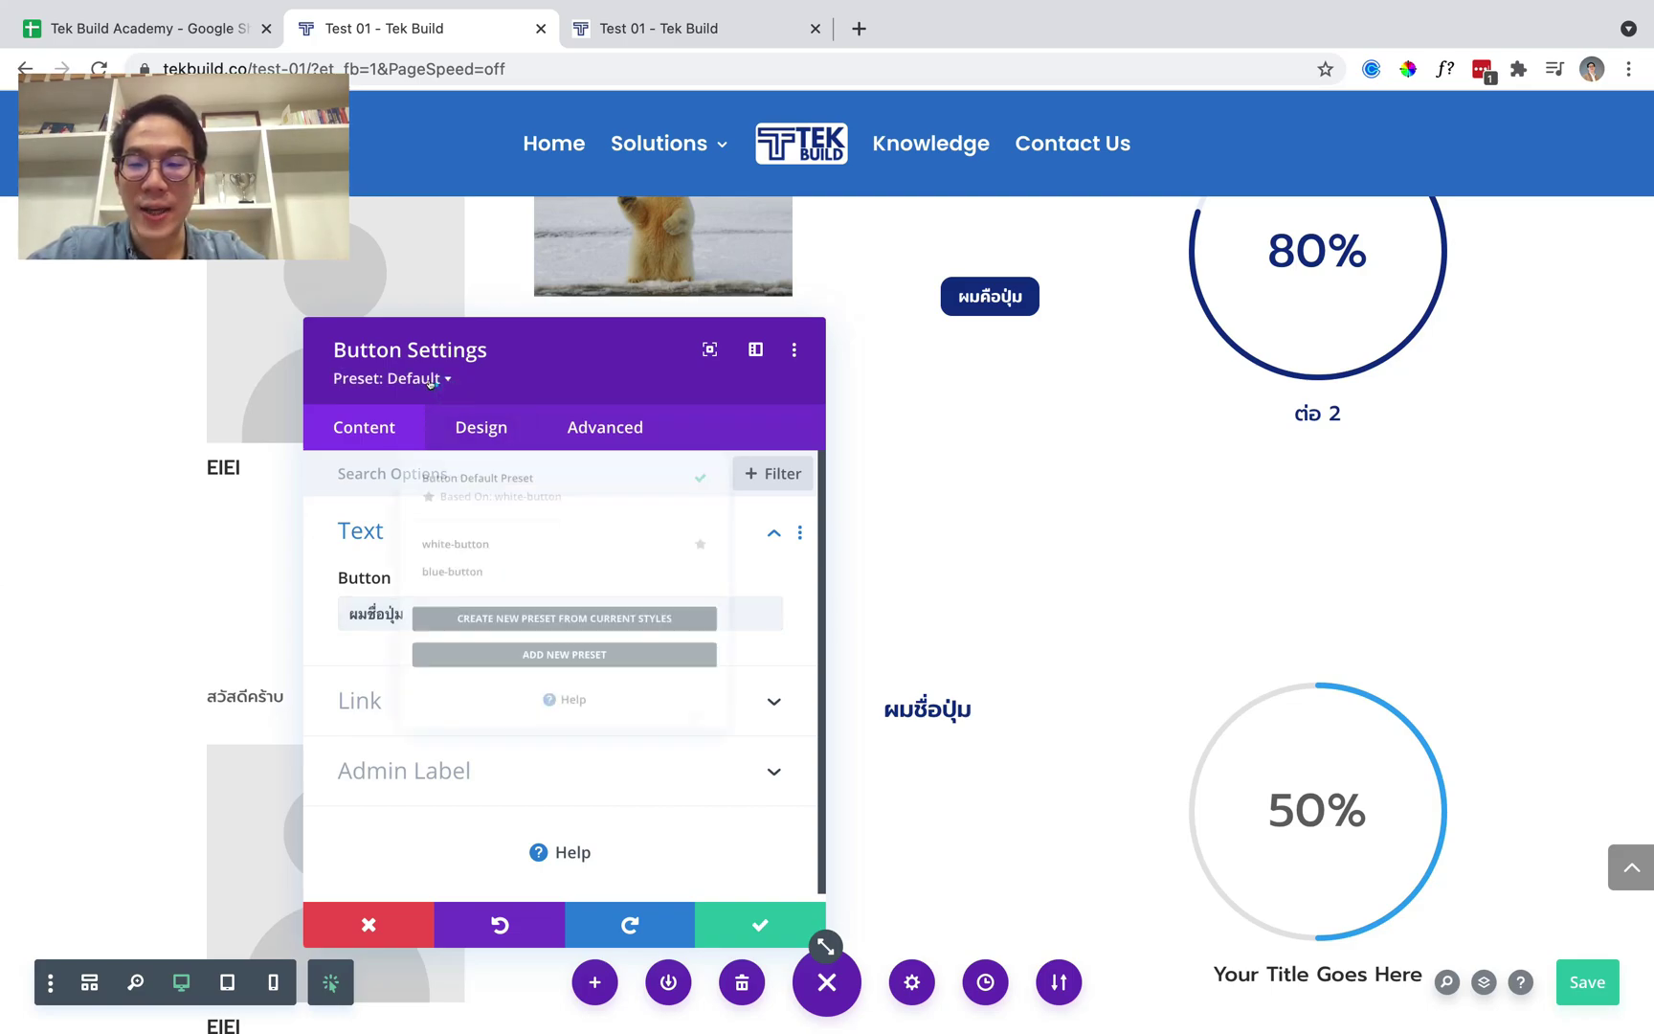
click(499, 564)
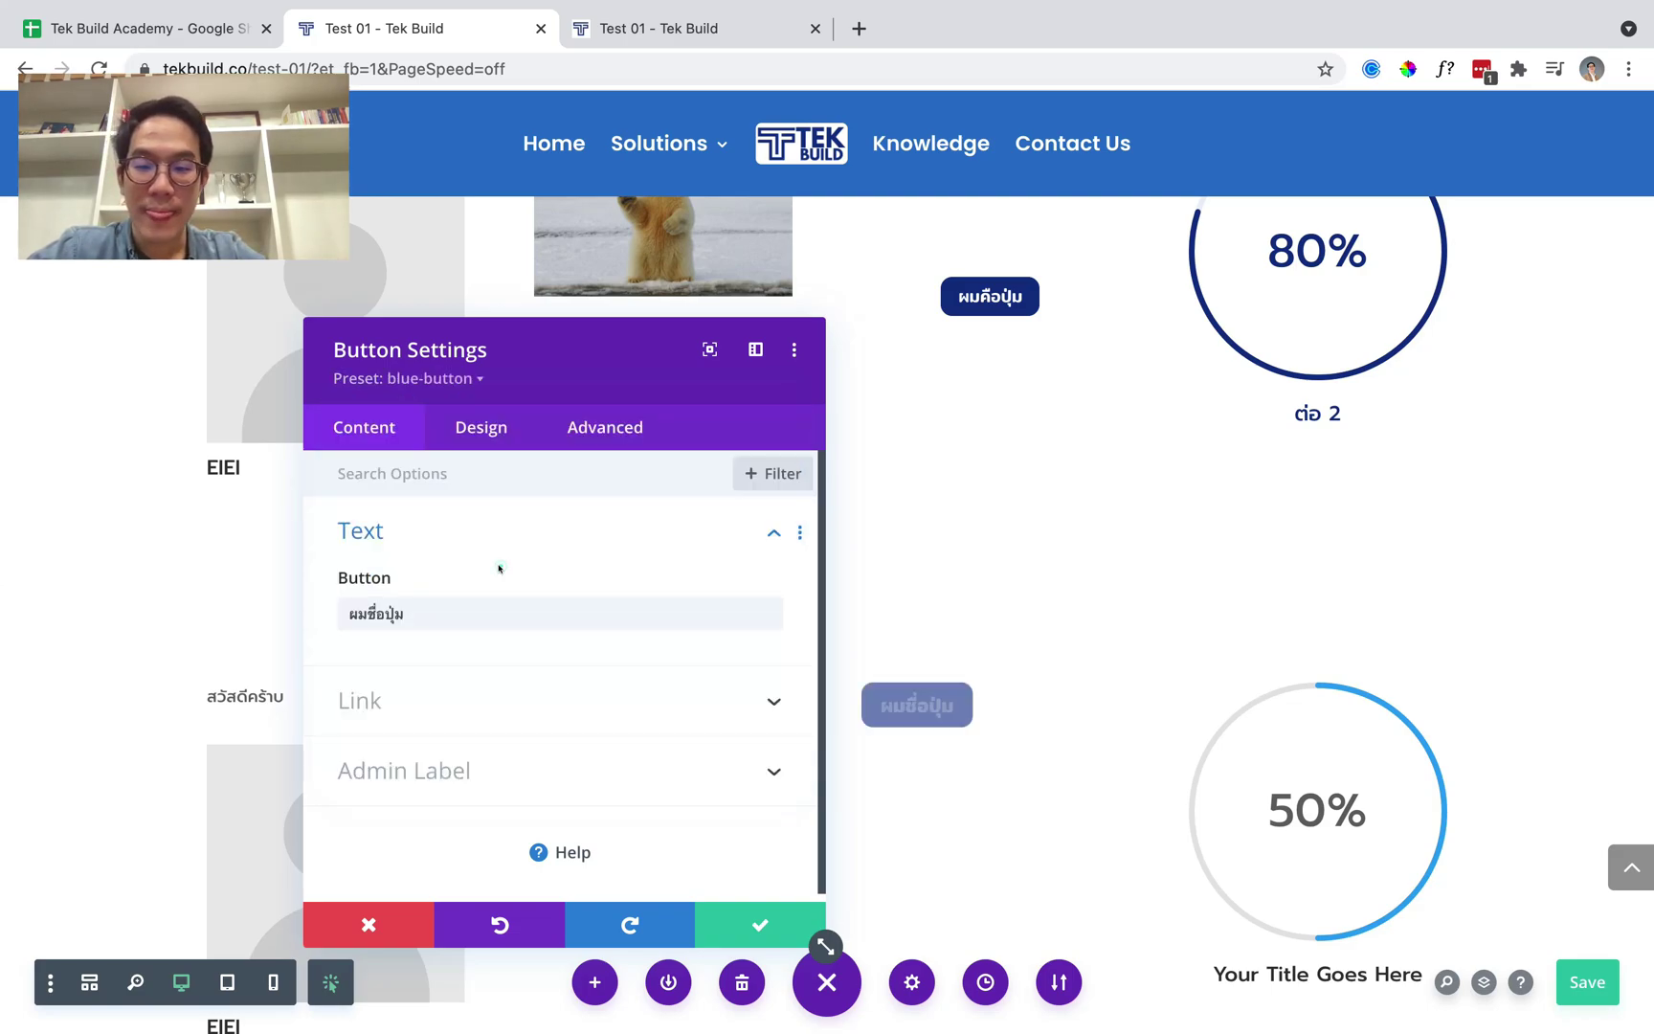
Compare the desktop and hover states of the button's text color and background.
click(493, 431)
scroll(544, 613, down, 1)
click(543, 538)
scroll(622, 719, down, 2)
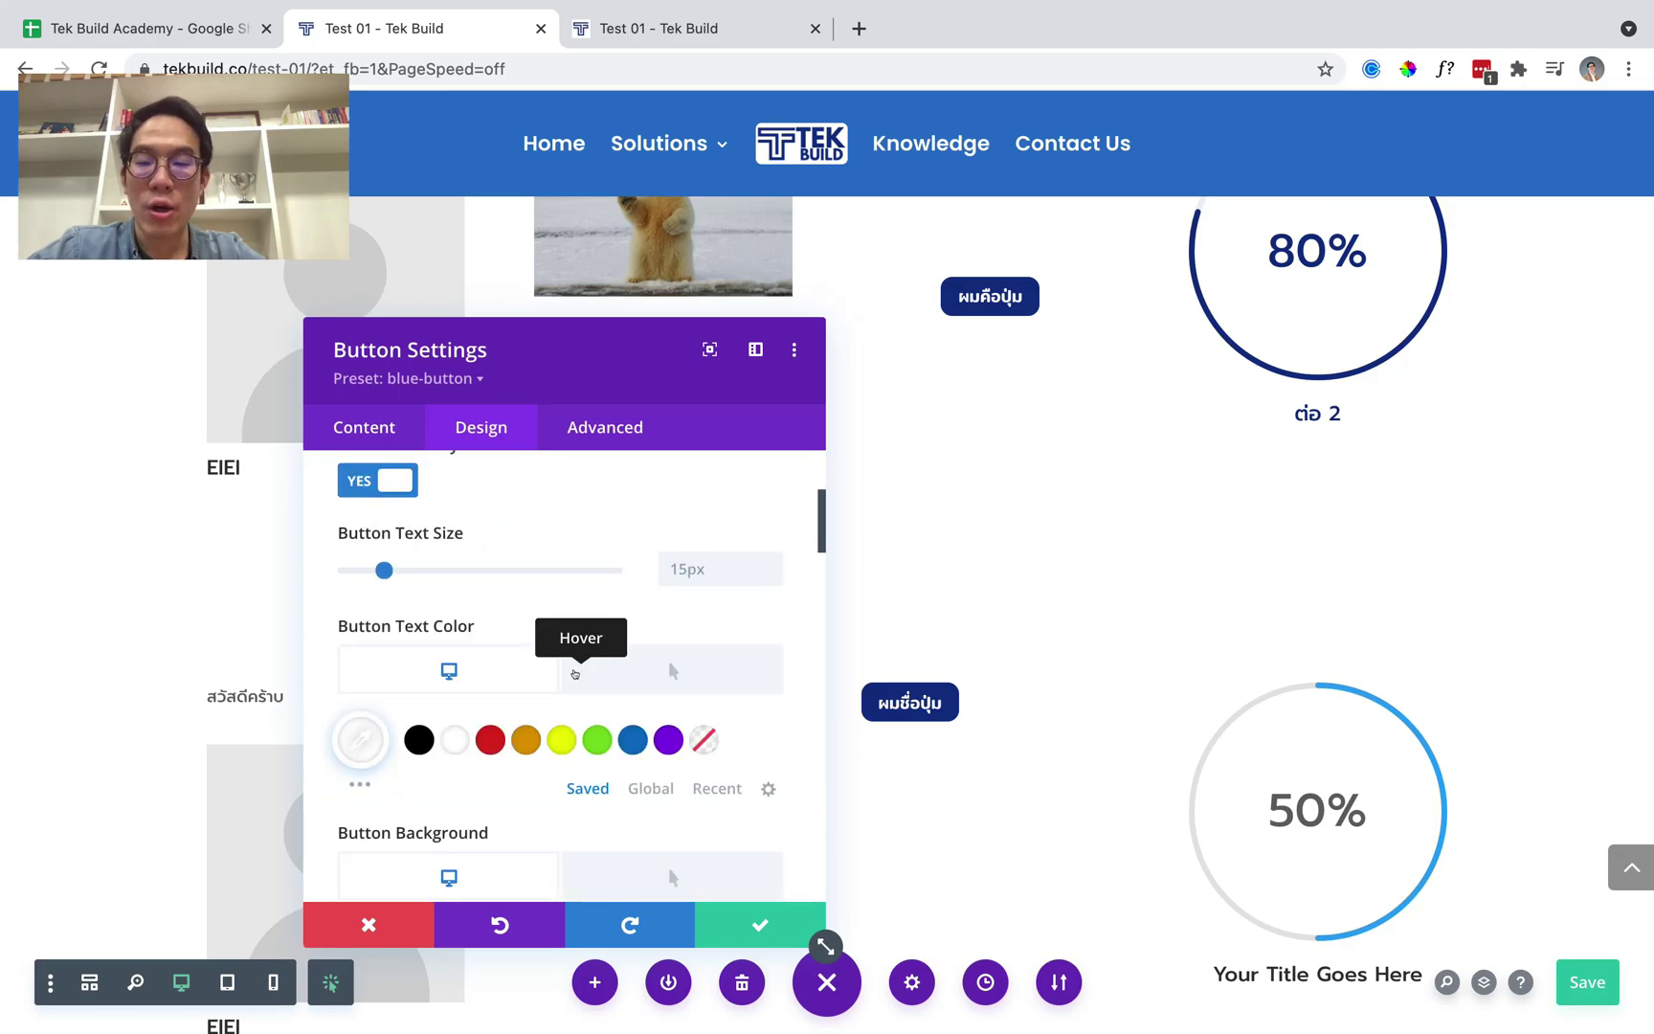
click(694, 680)
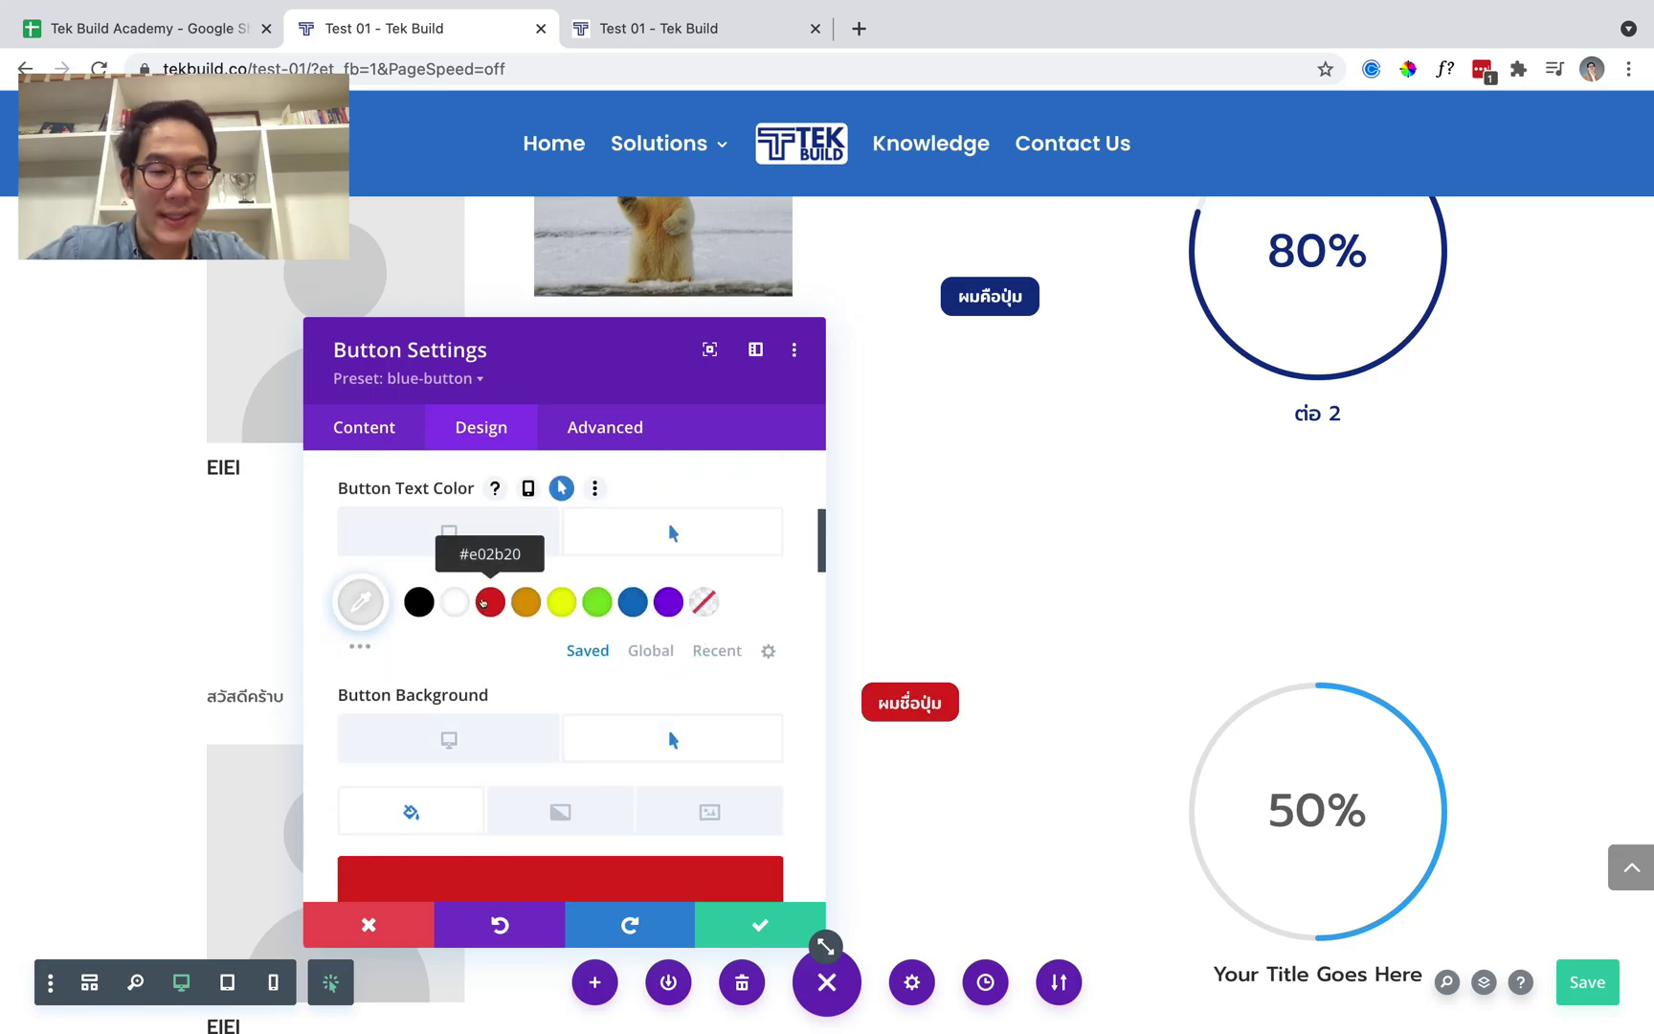
click(477, 540)
Apply the first box shadow preset, a soft shadow around all sides, to the new button.
scroll(581, 645, down, 5)
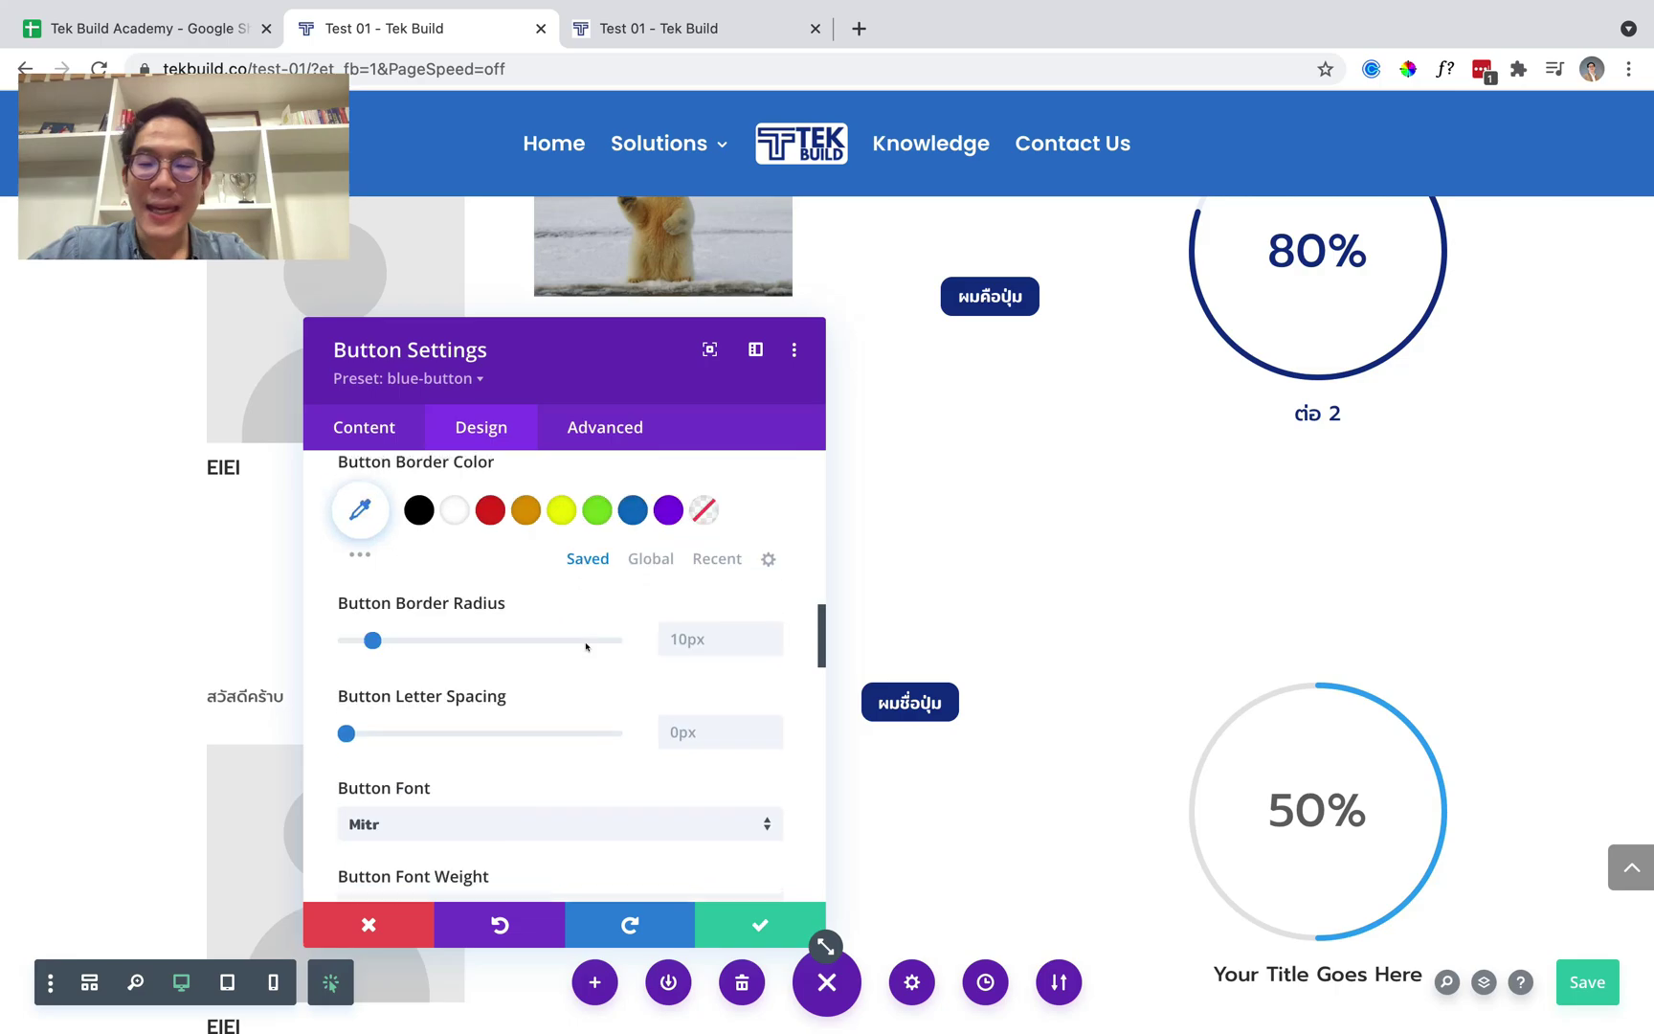
scroll(581, 645, down, 4)
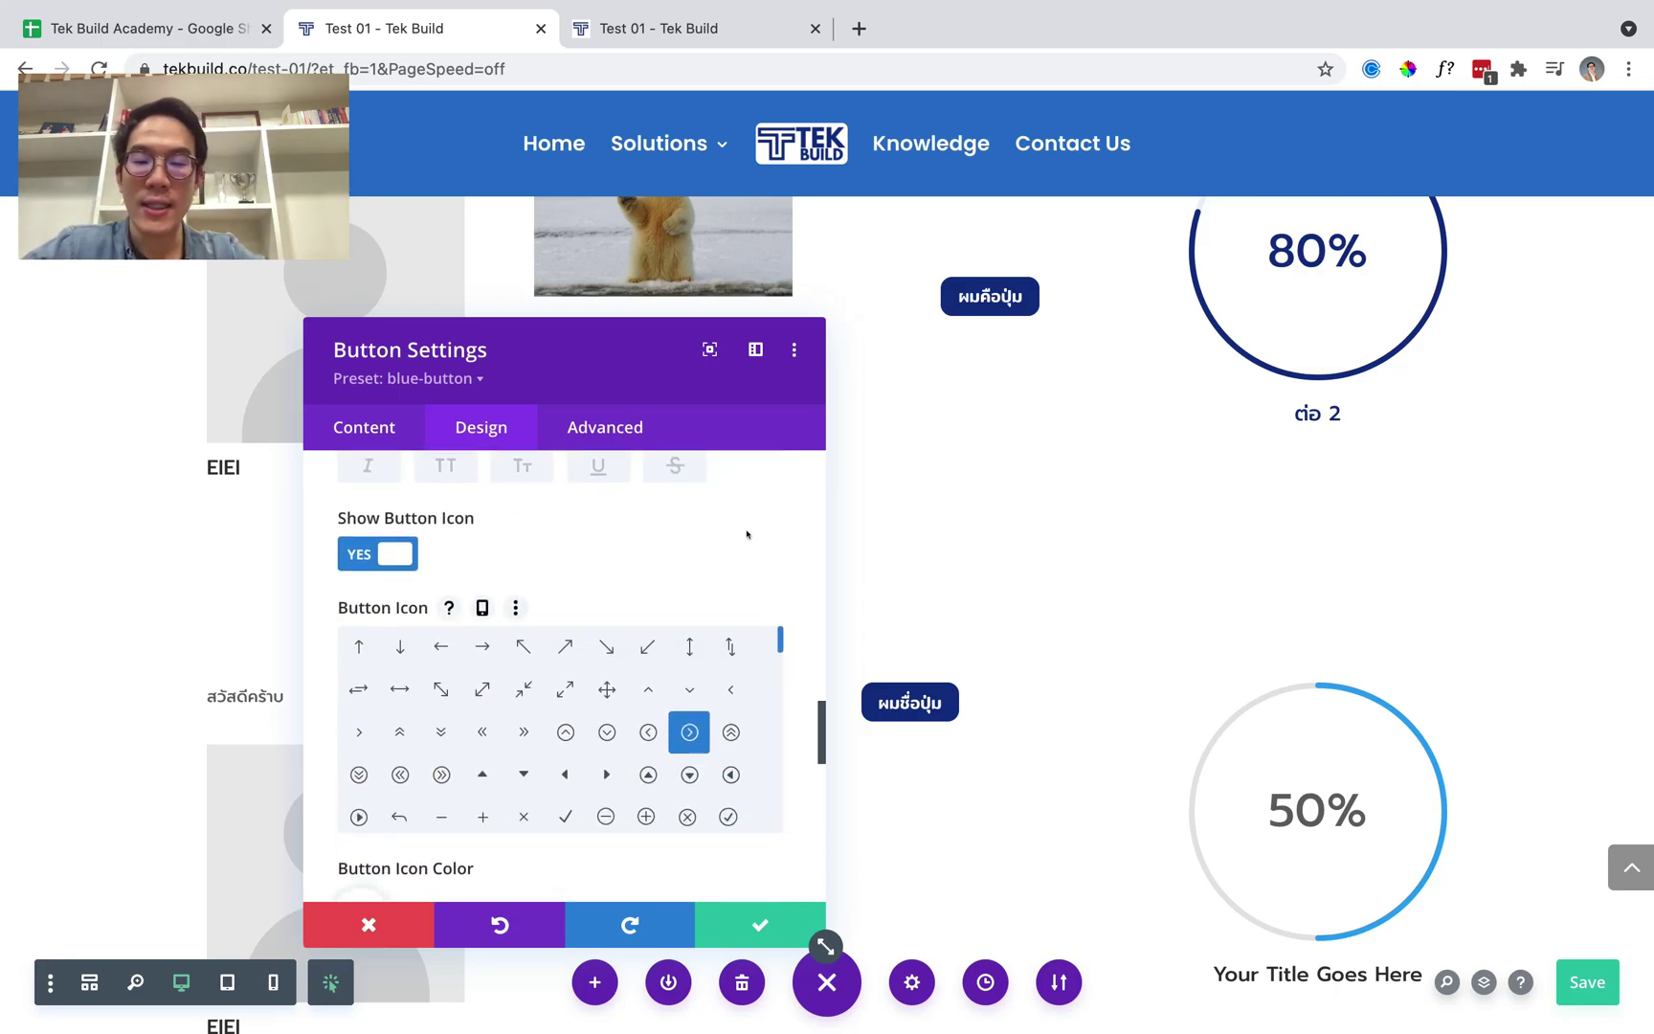
scroll(746, 535, down, 10)
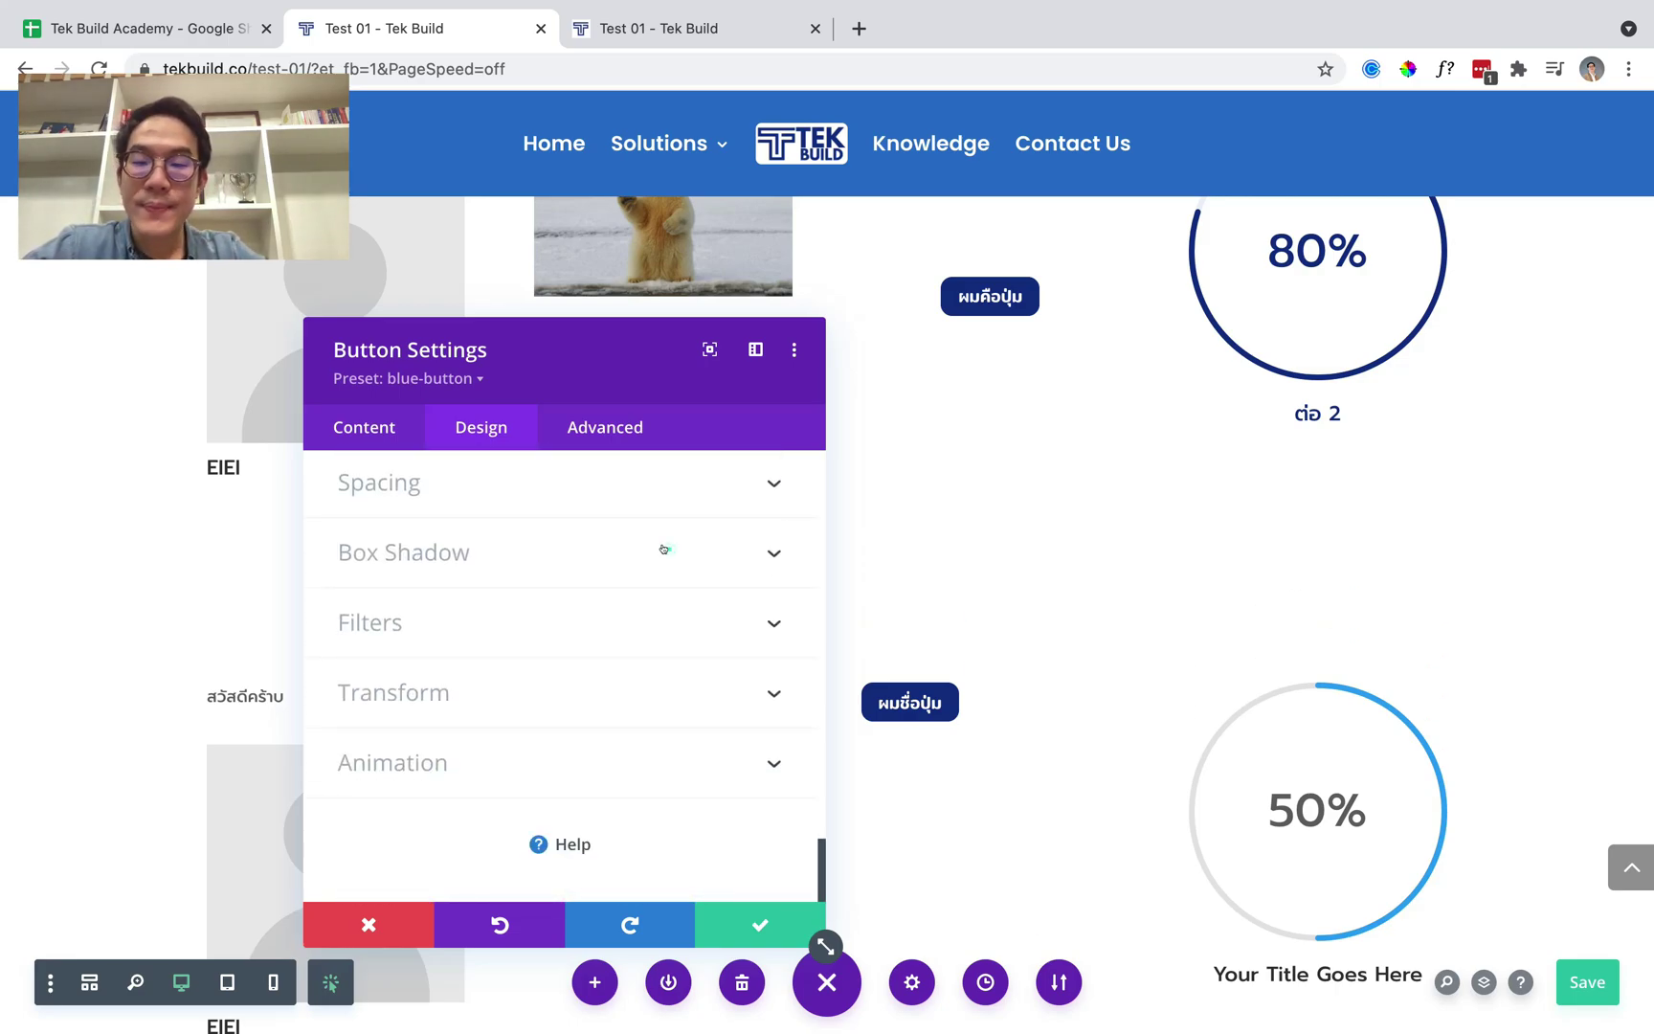
click(664, 549)
click(489, 575)
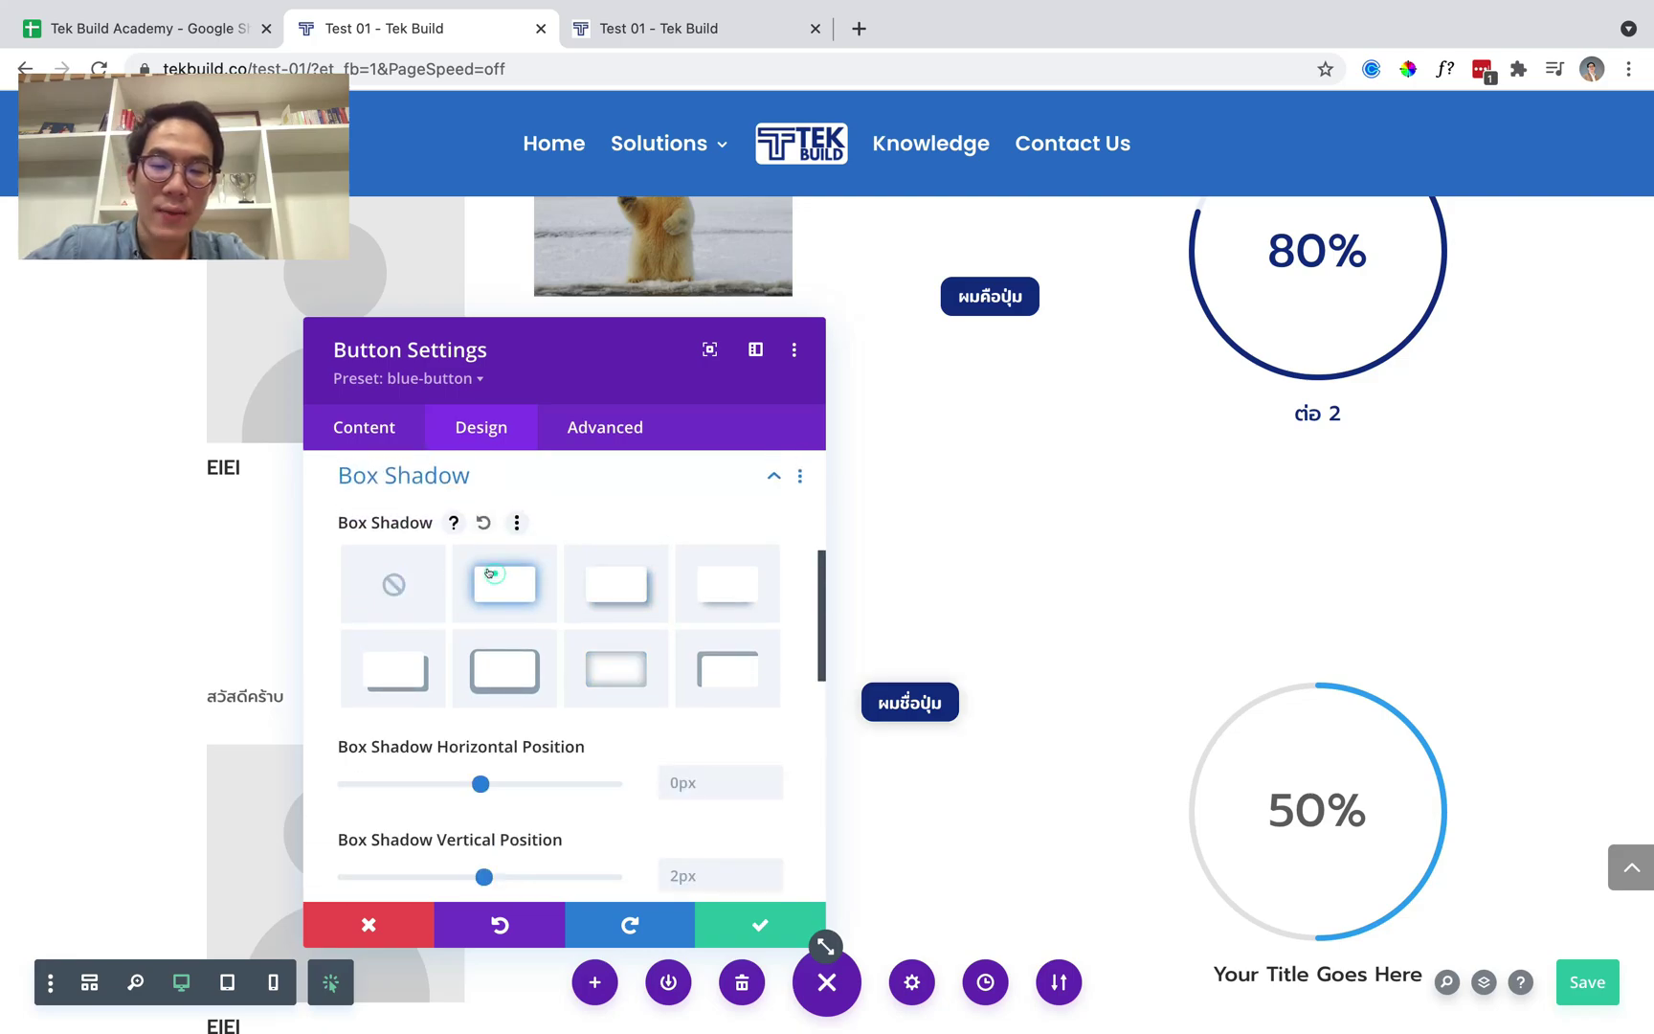
scroll(591, 555, down, 2)
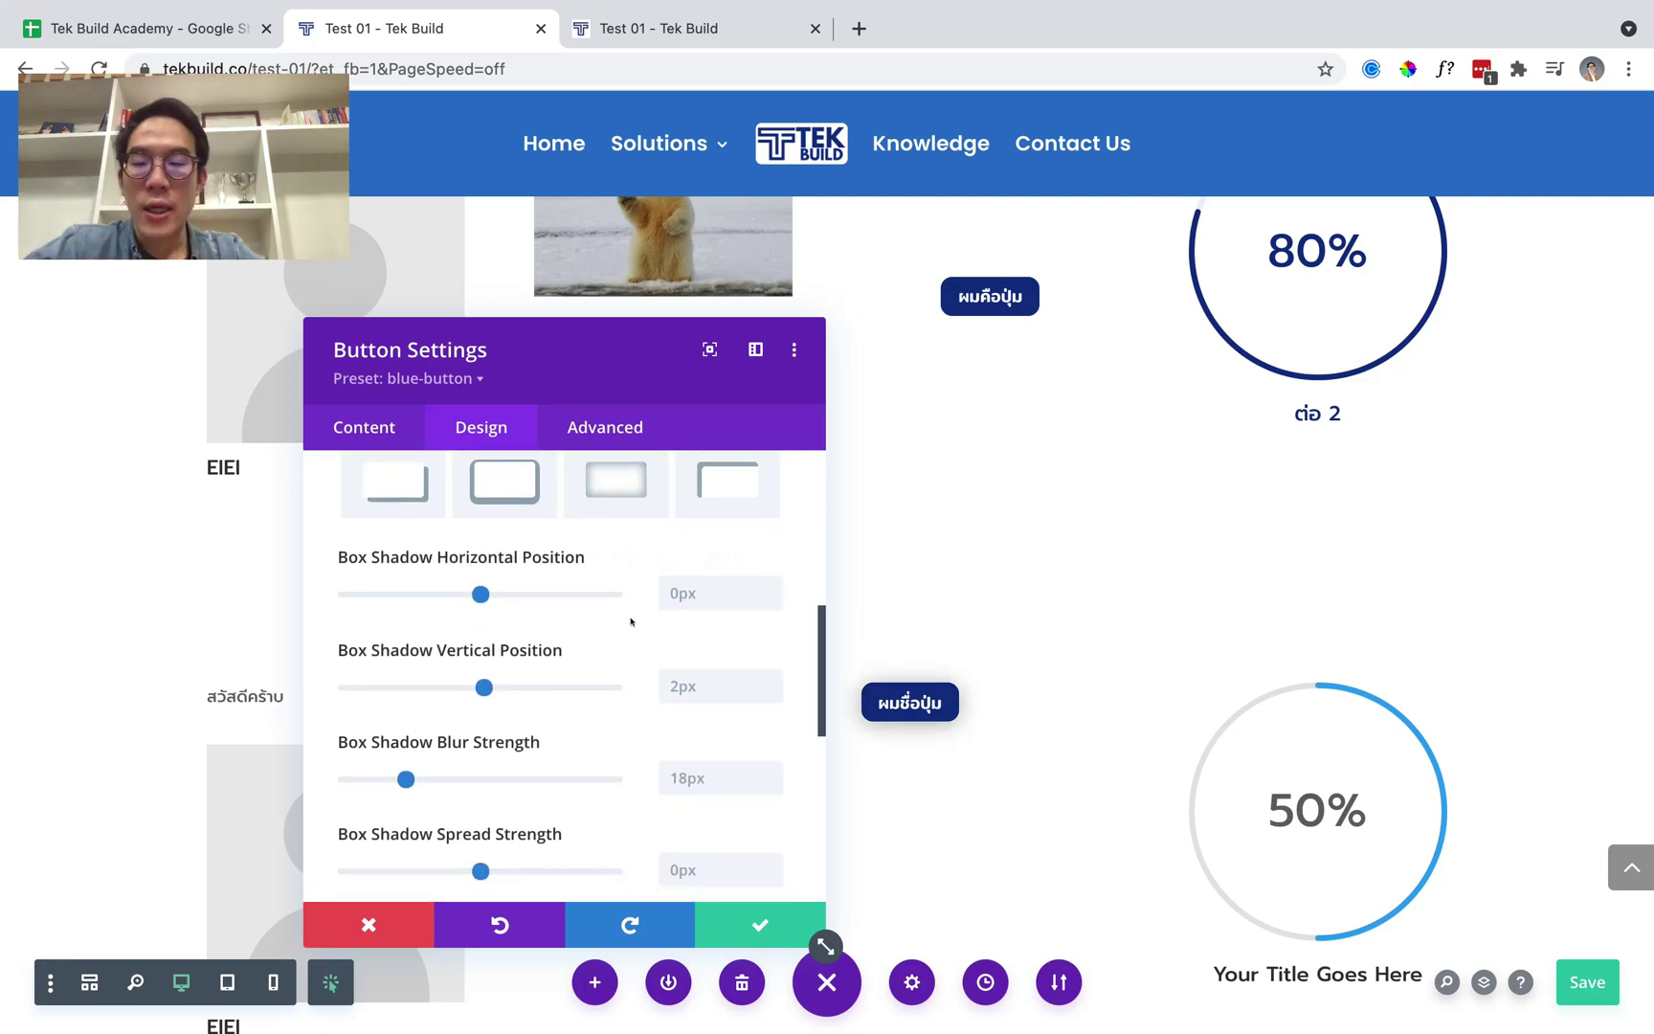
Enable separate hover values for the new button's box shadow horizontal position, vertical position and blur strength.
scroll(631, 622, down, 1)
click(668, 499)
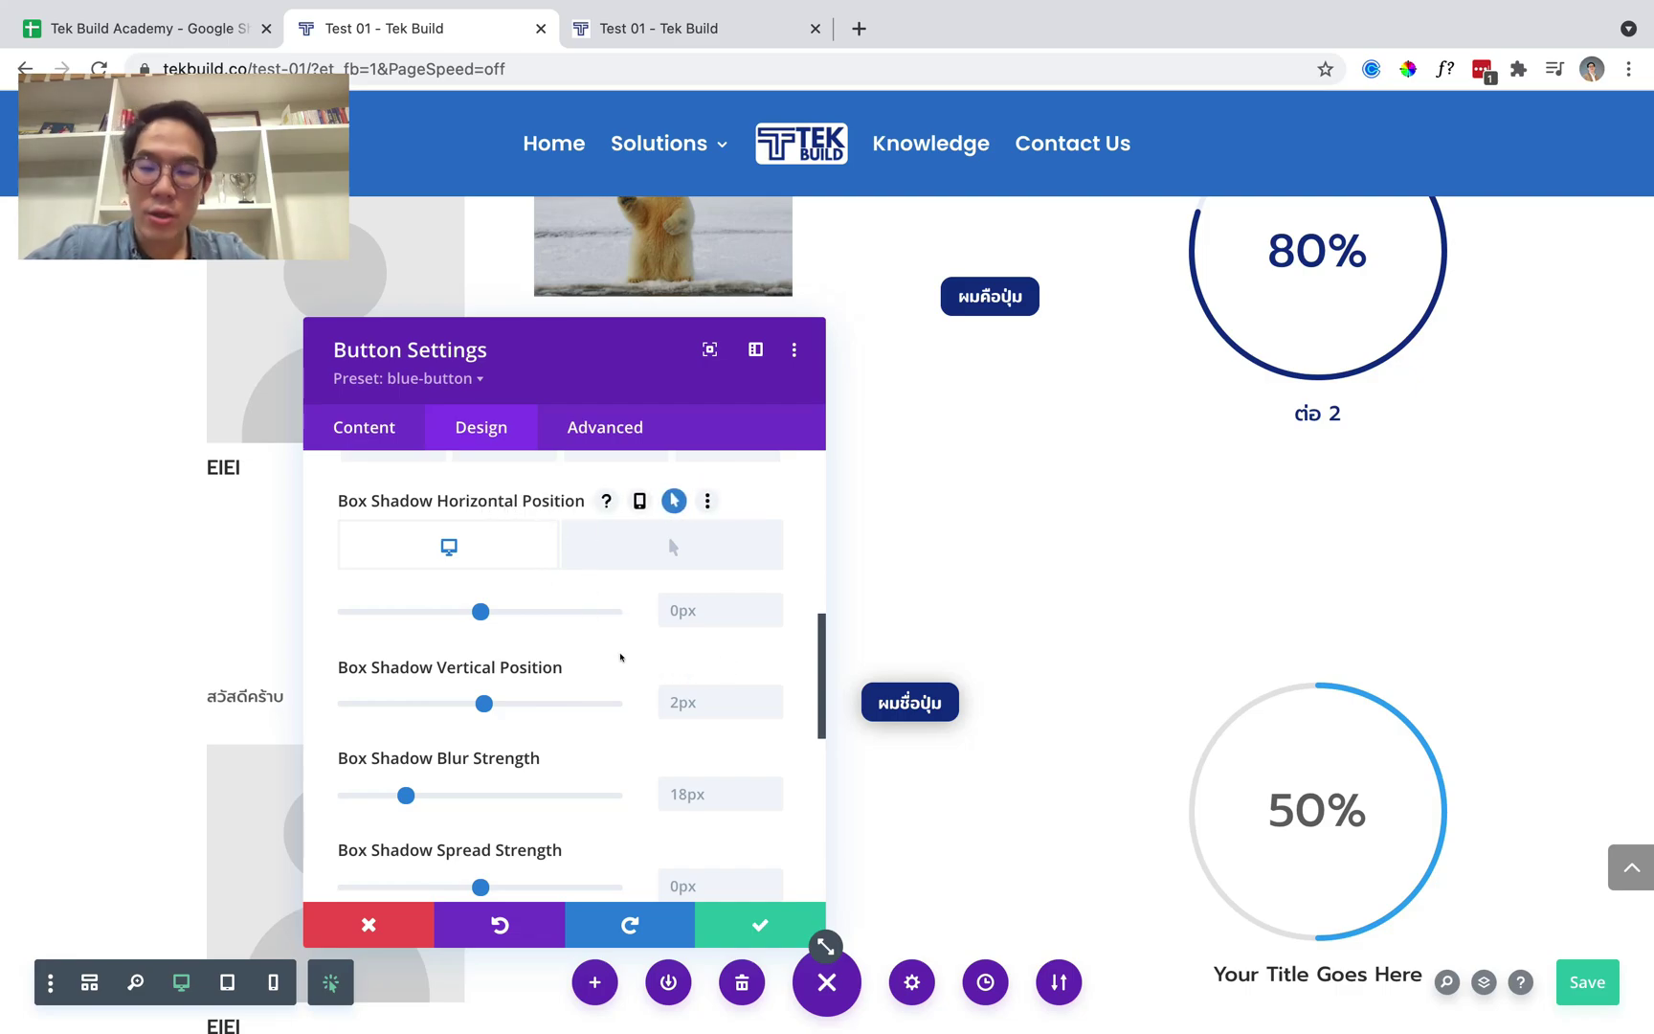
click(649, 667)
scroll(645, 668, down, 3)
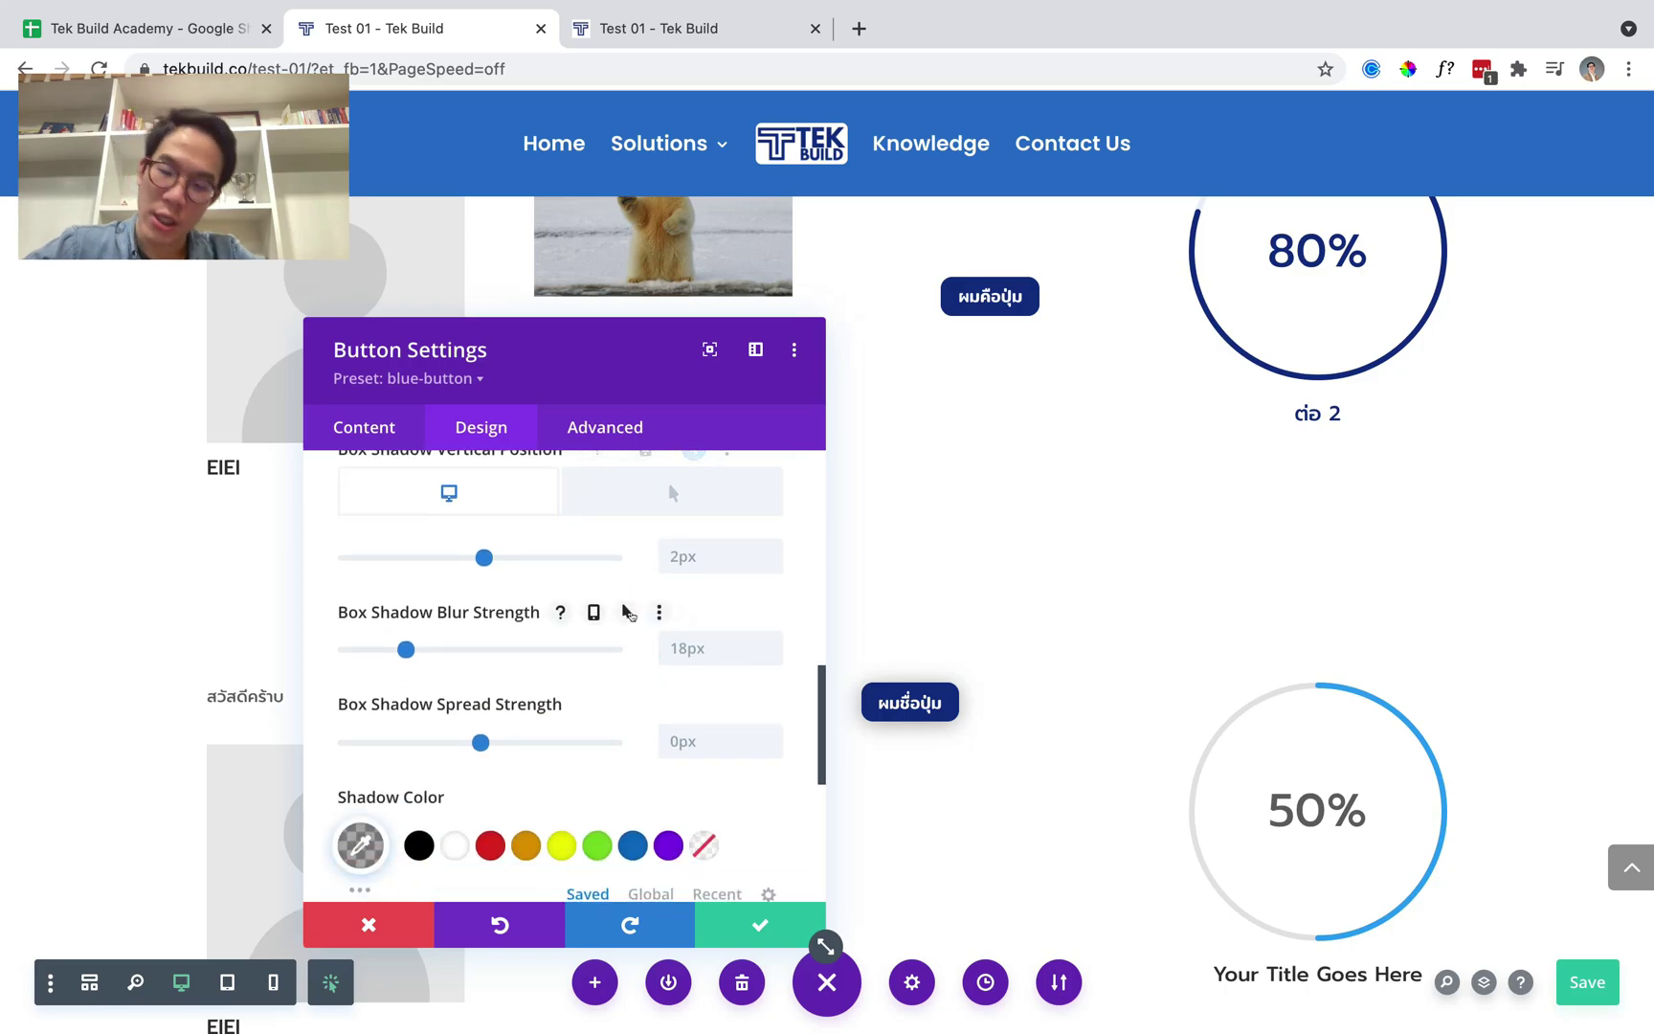
click(627, 612)
Set the button's desktop box shadow horizontal position, vertical position and blur strength to 0px.
scroll(622, 611, up, 2)
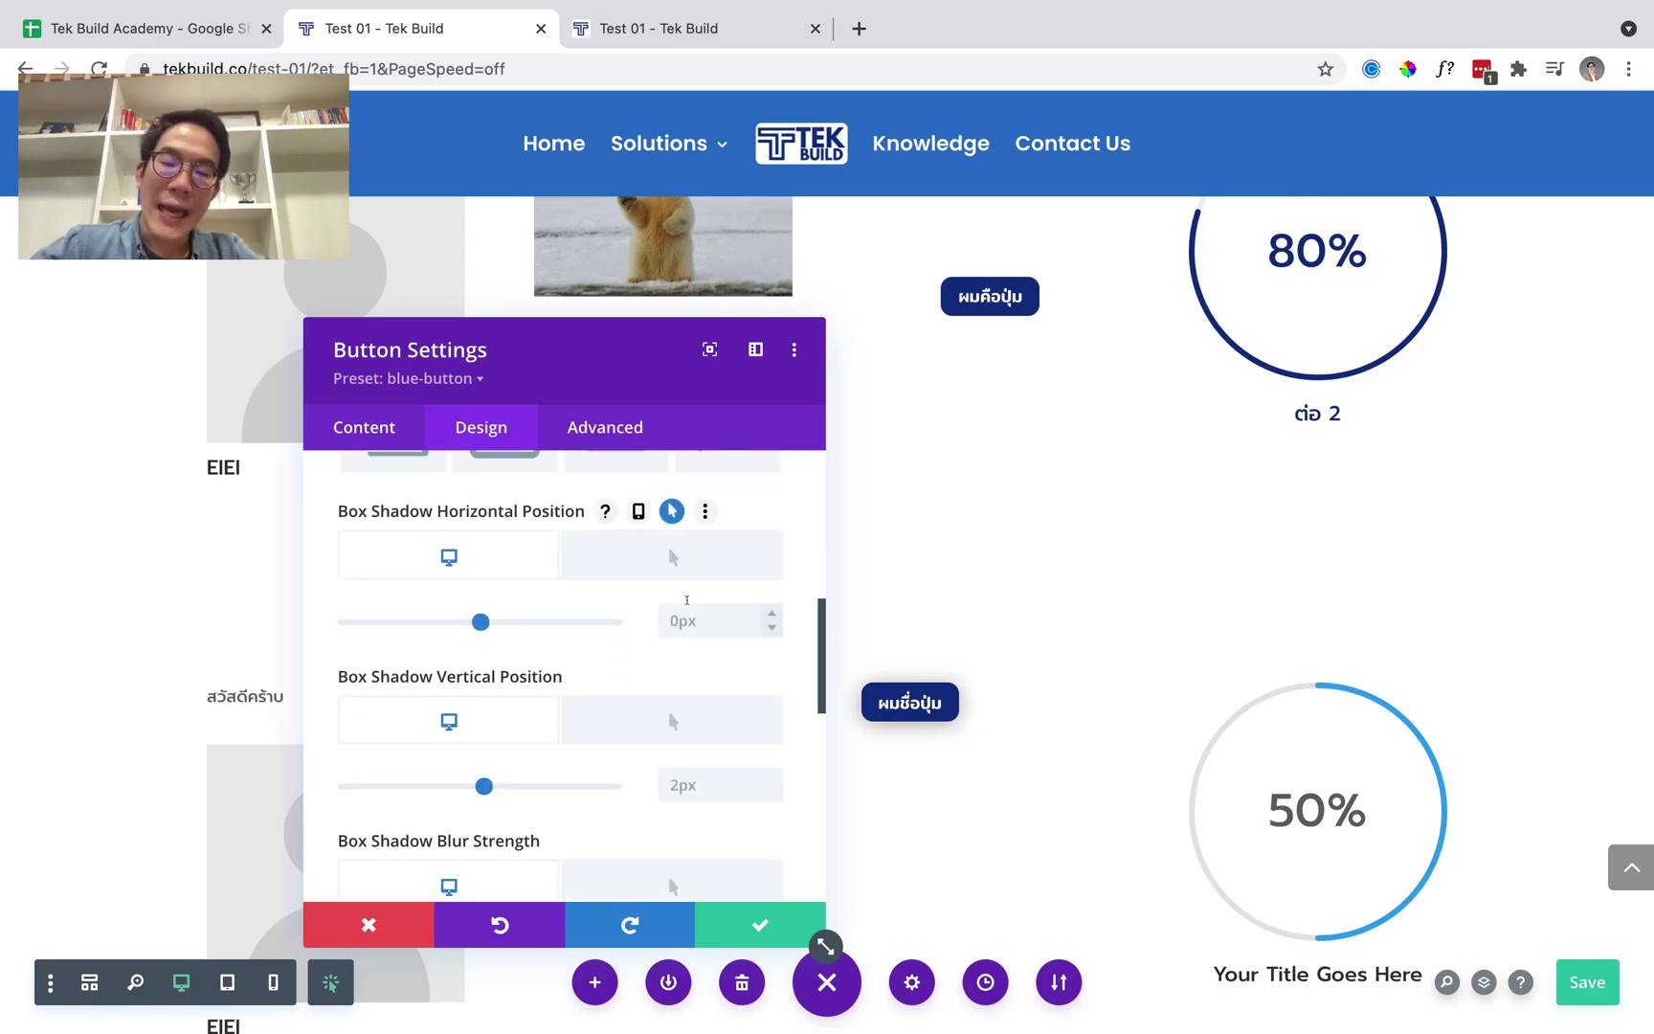
click(688, 618)
text(จยป)
key(BackSpace)
key(BackSpace)
key(BackSpace)
text(0px)
scroll(672, 708, down, 2)
double_click(682, 608)
text(0px)
click(735, 759)
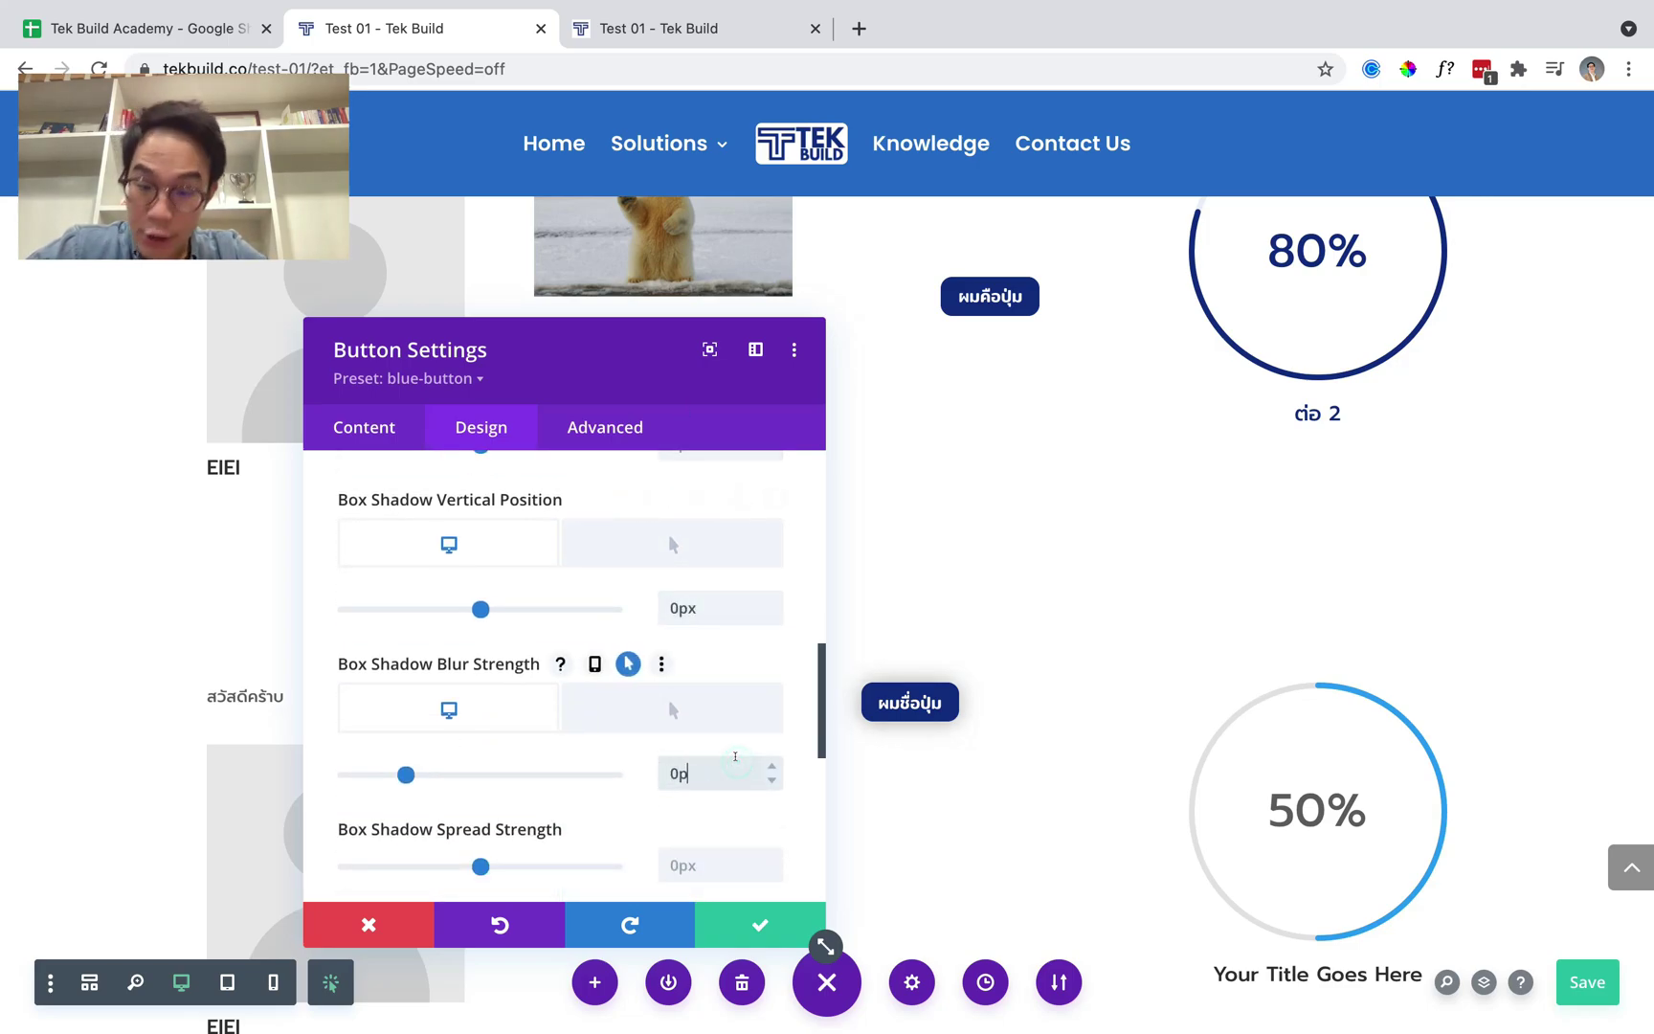
Set the button's hover box shadow to a 2px vertical position and an 18px blur strength.
scroll(709, 728, up, 3)
click(675, 634)
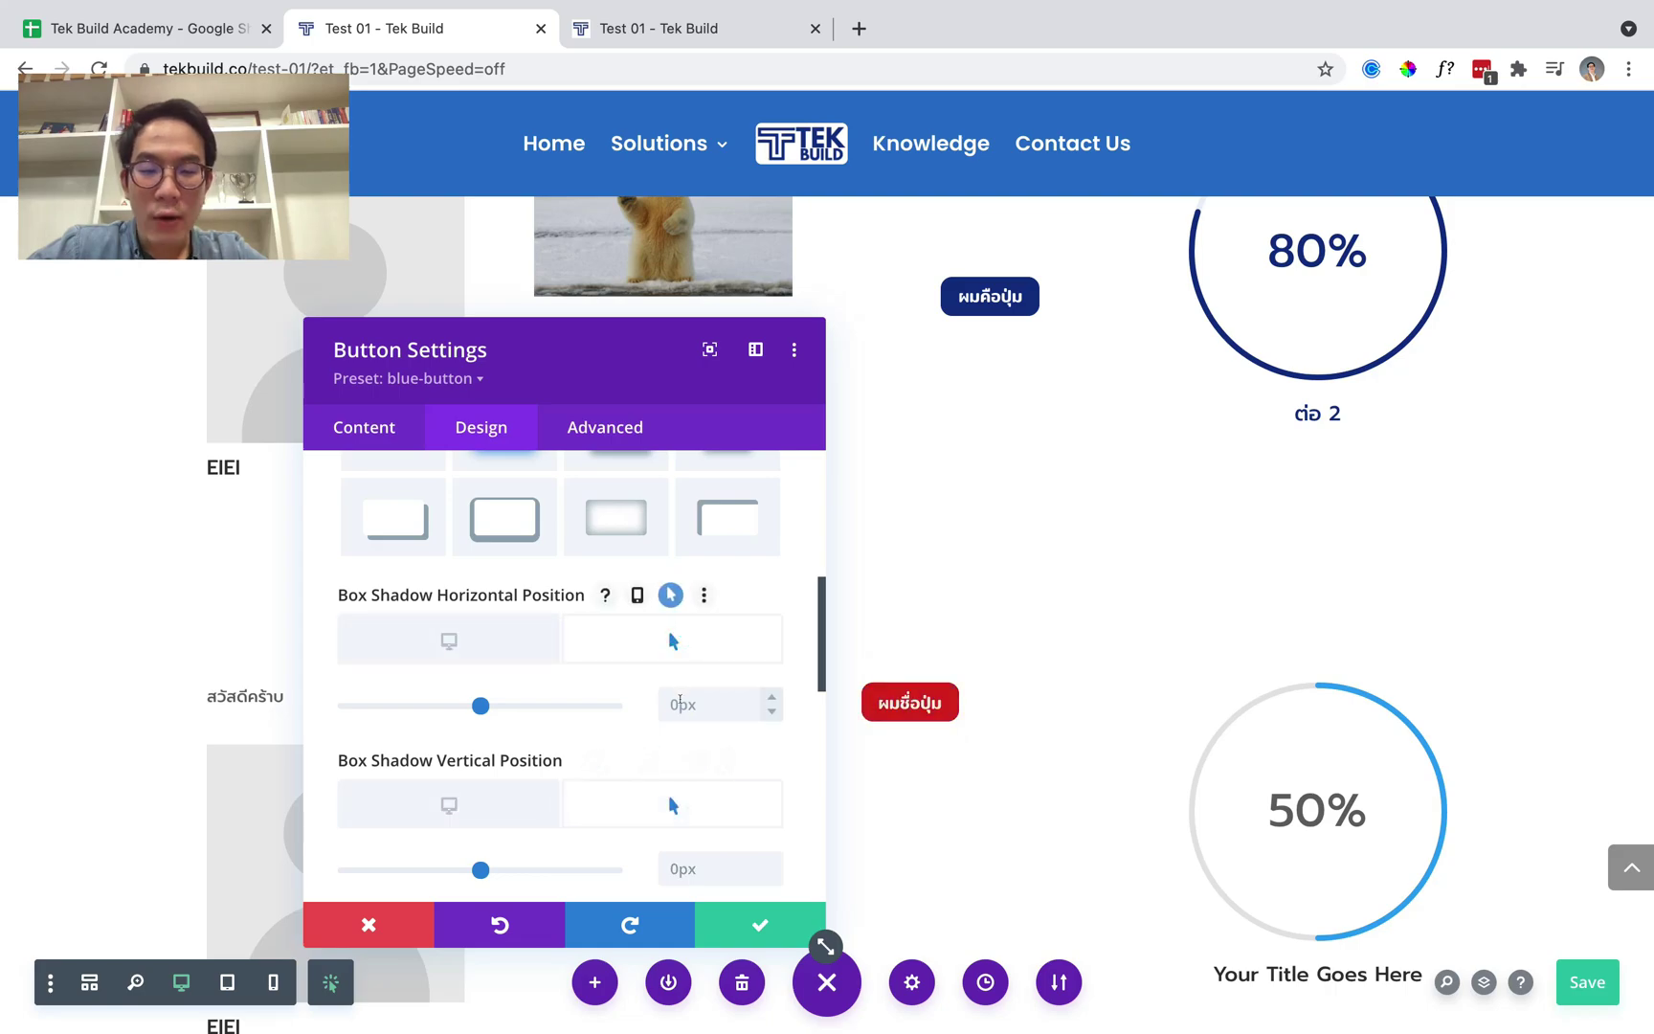
scroll(685, 709, down, 2)
click(700, 715)
text(2px)
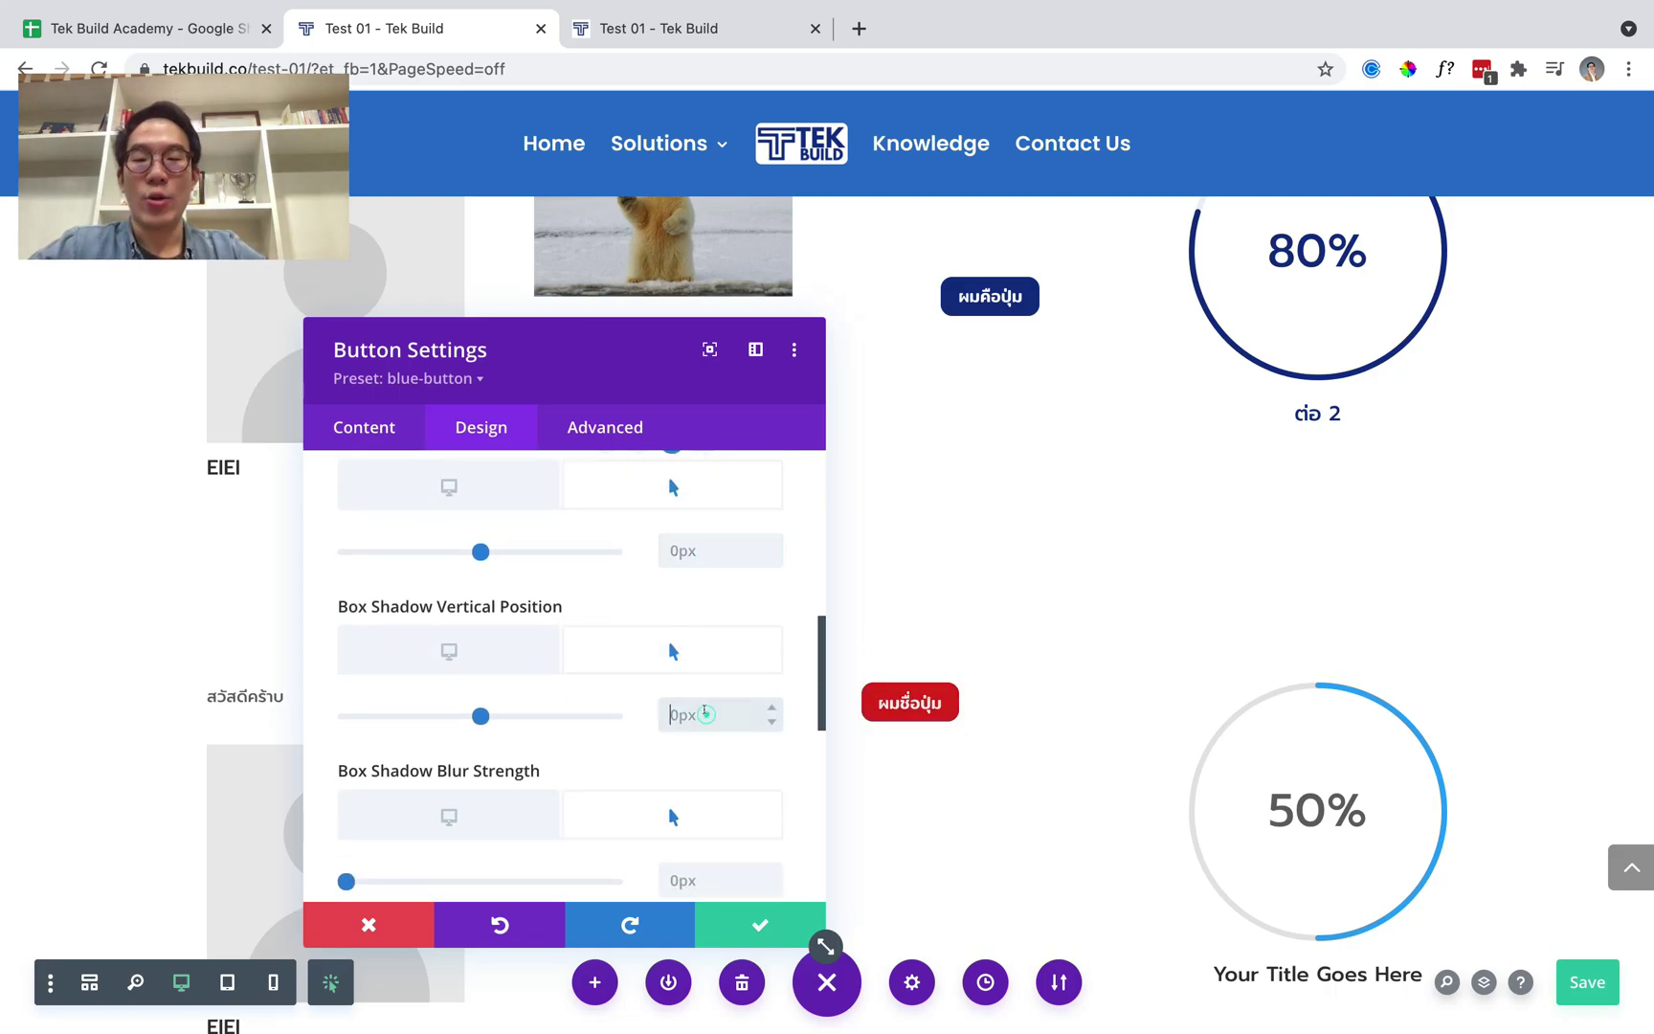
scroll(708, 709, down, 2)
click(718, 688)
text(18px)
key(BackSpace)
key(BackSpace)
key(BackSpace)
text(8px)
Compare the button's desktop and hover shadows with the settings window moved aside, and save the module.
scroll(498, 543, up, 3)
click(499, 543)
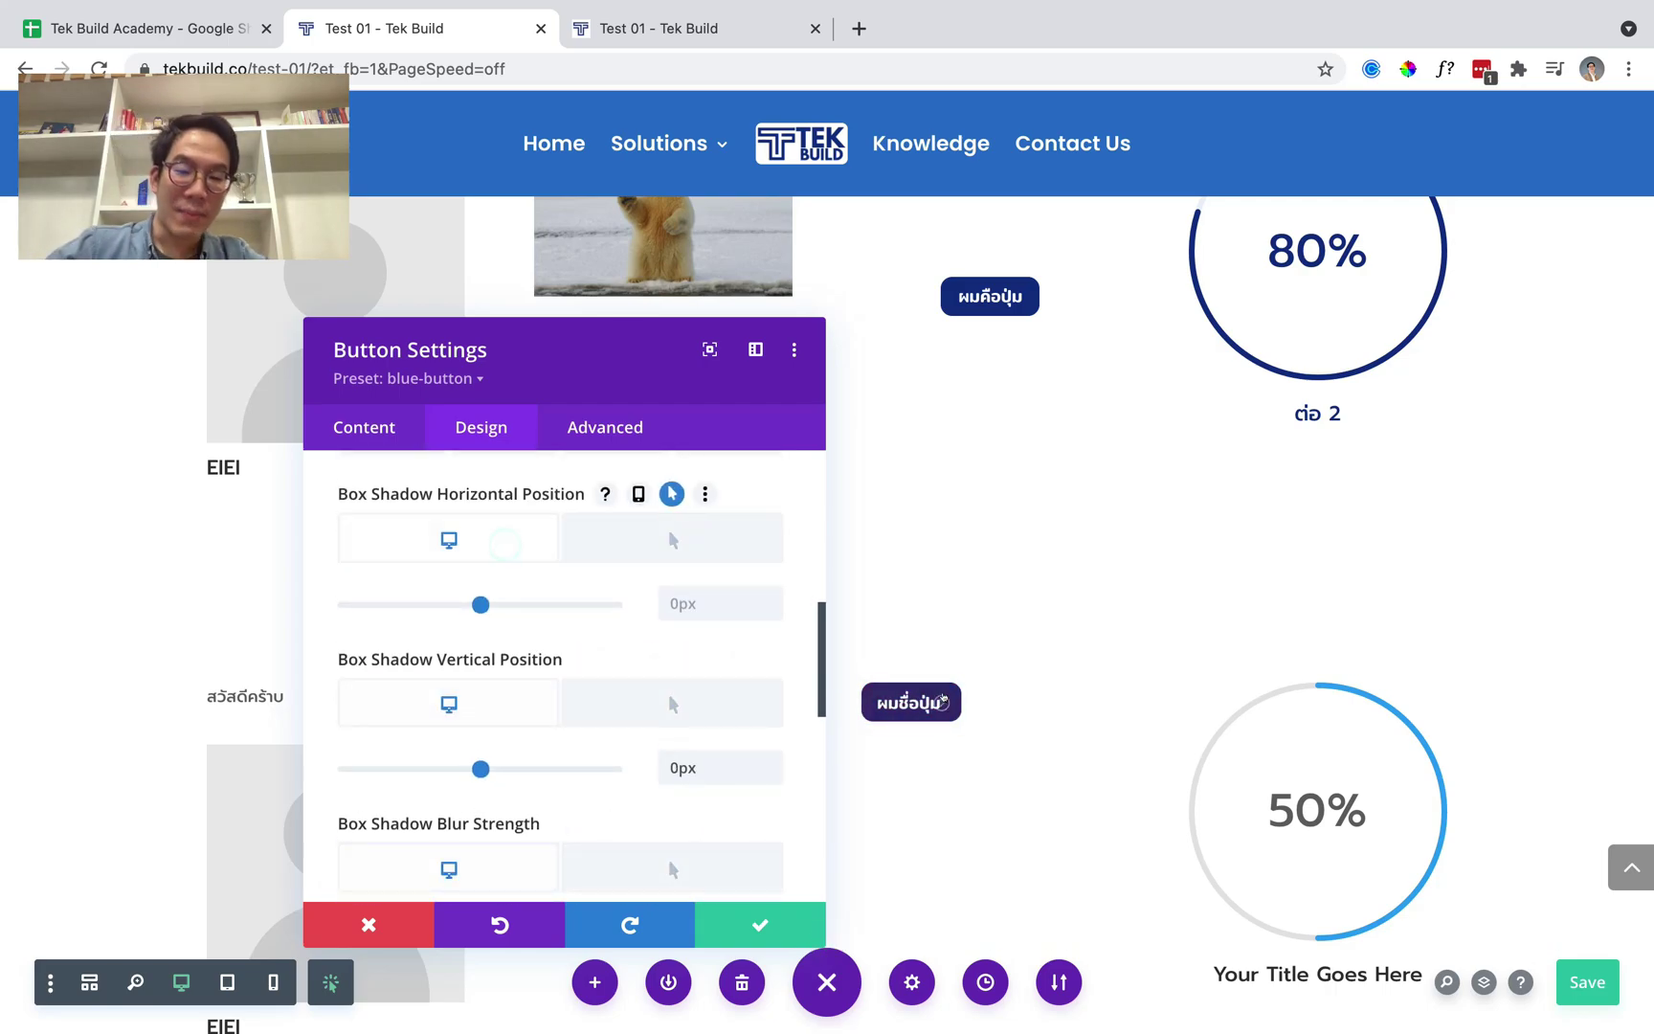
drag(651, 355, 455, 319)
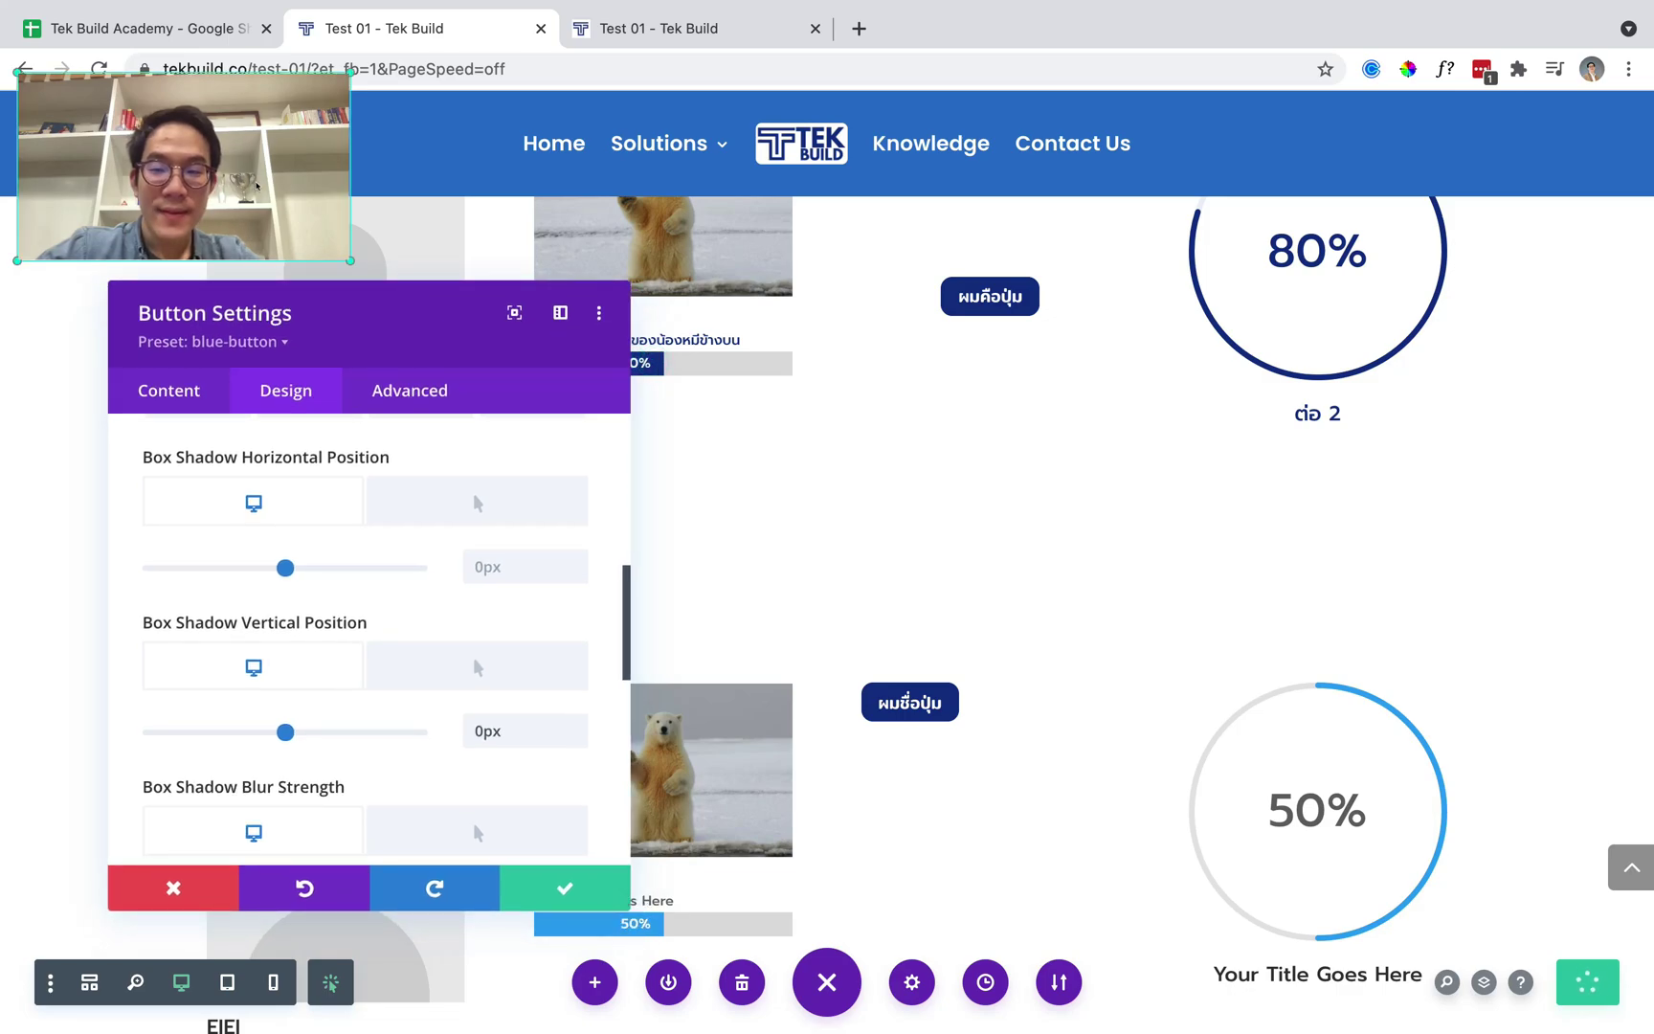
drag(235, 160, 1518, 196)
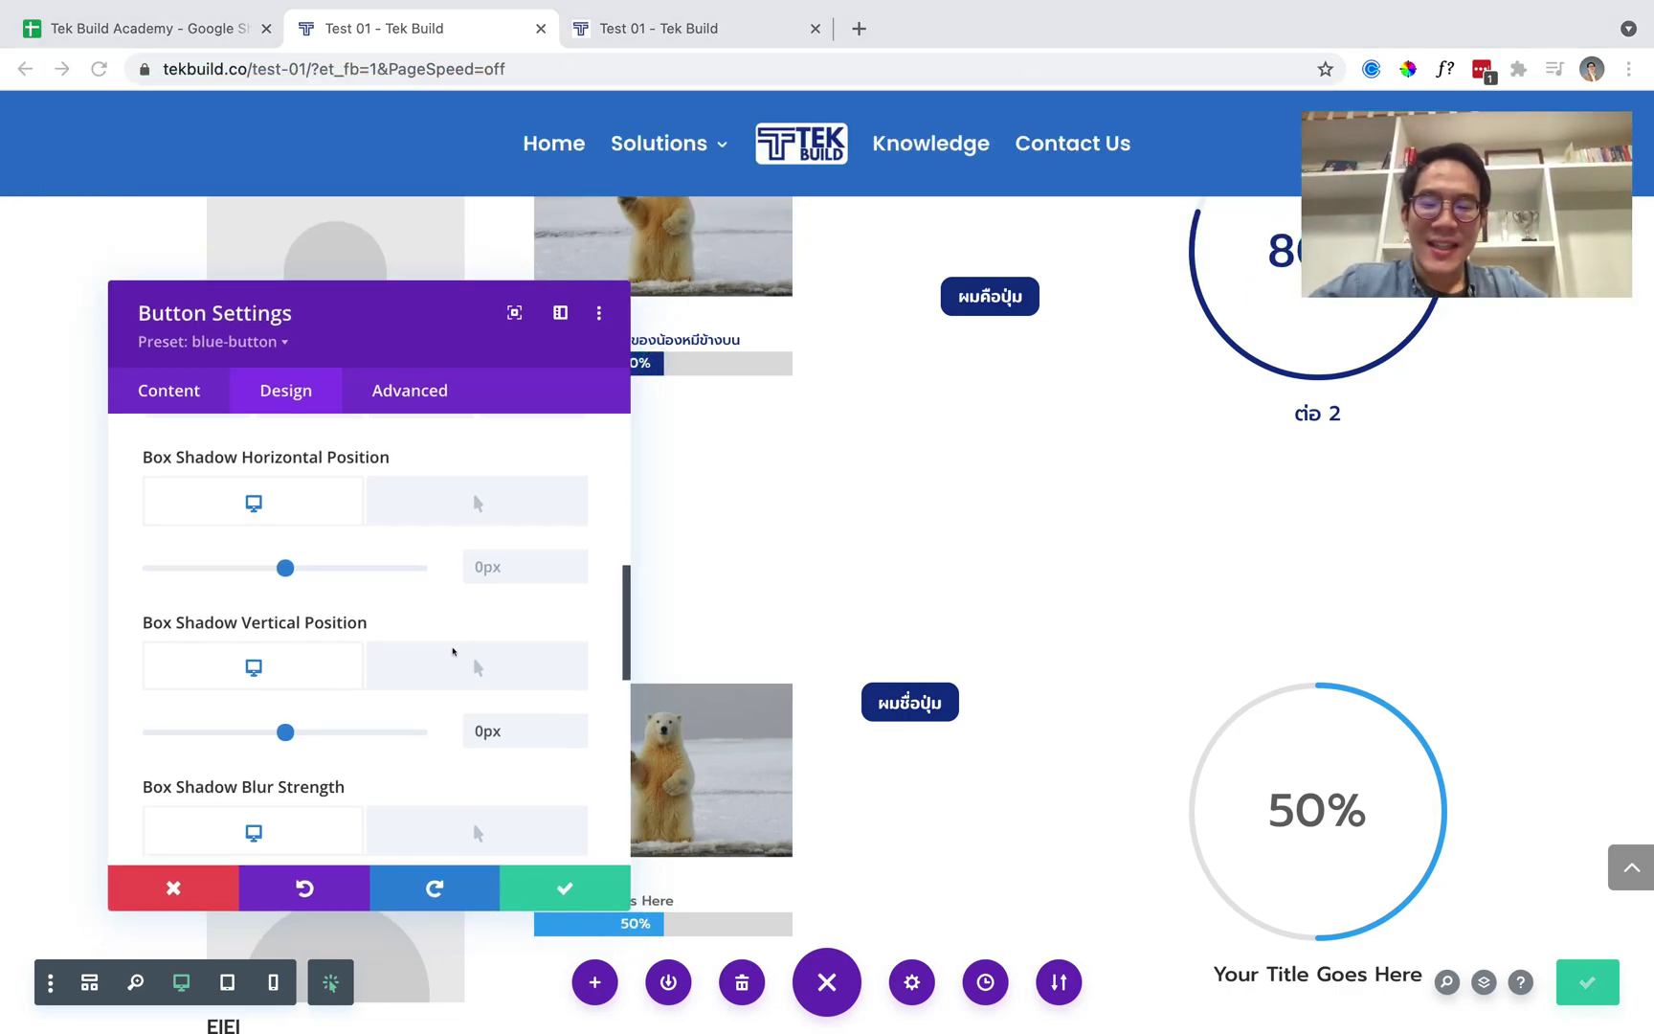
click(494, 669)
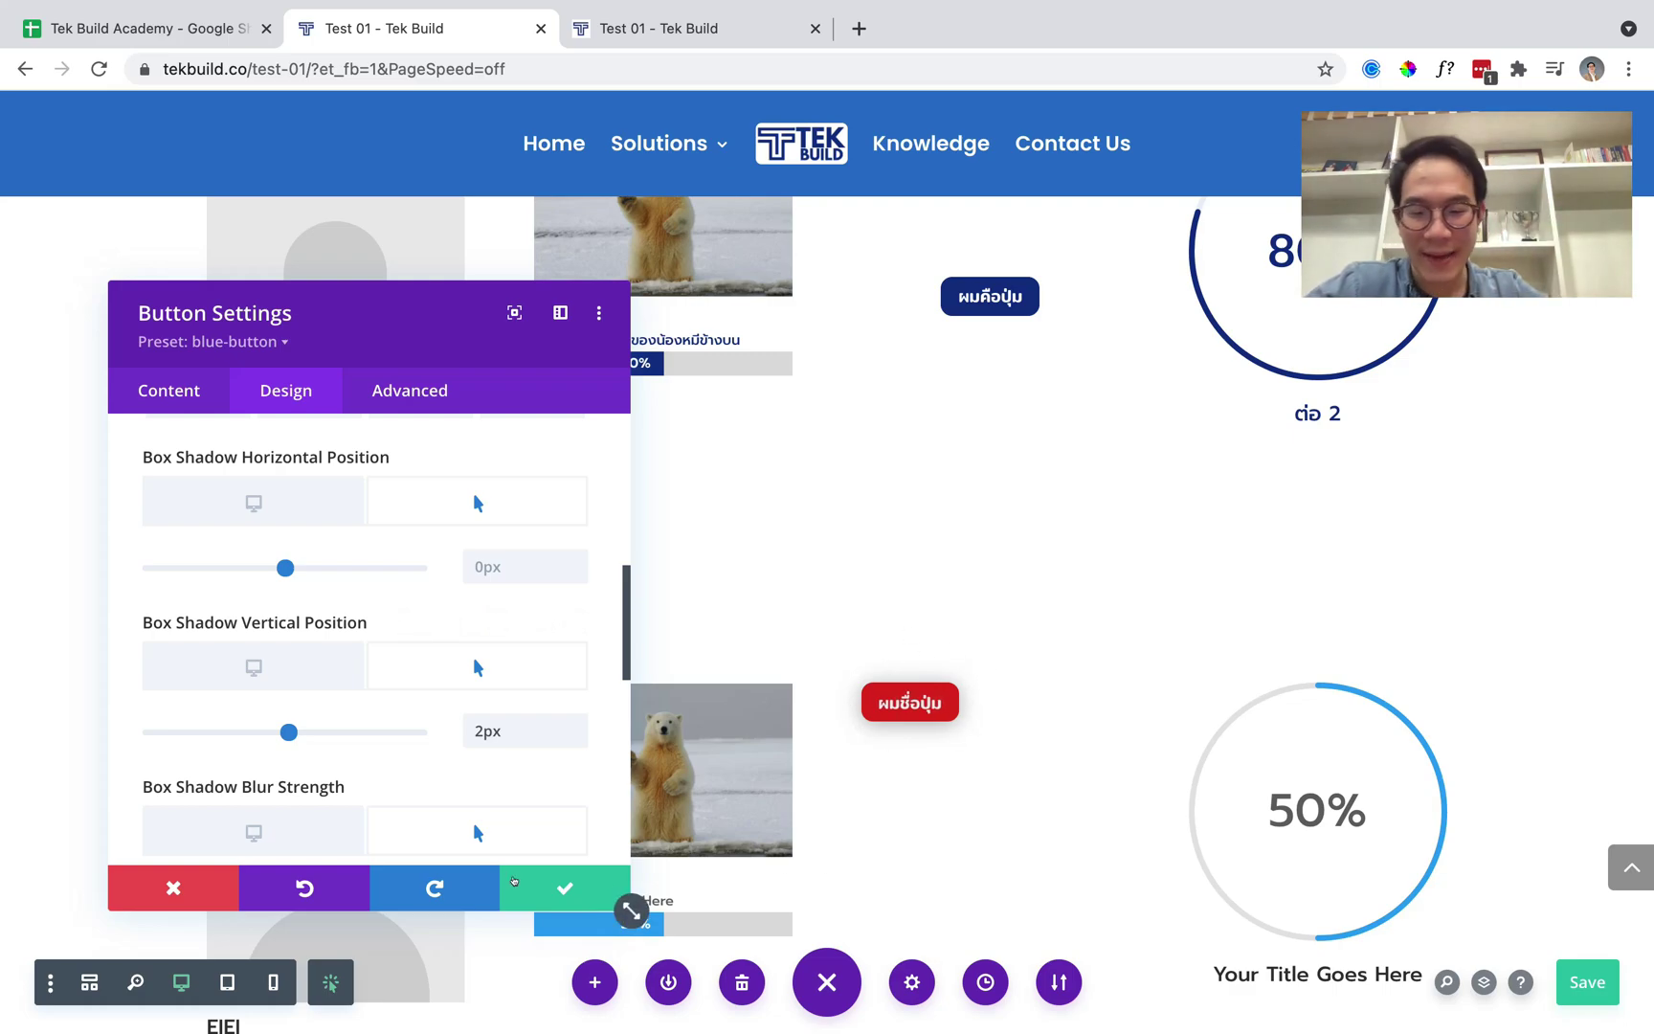
click(618, 899)
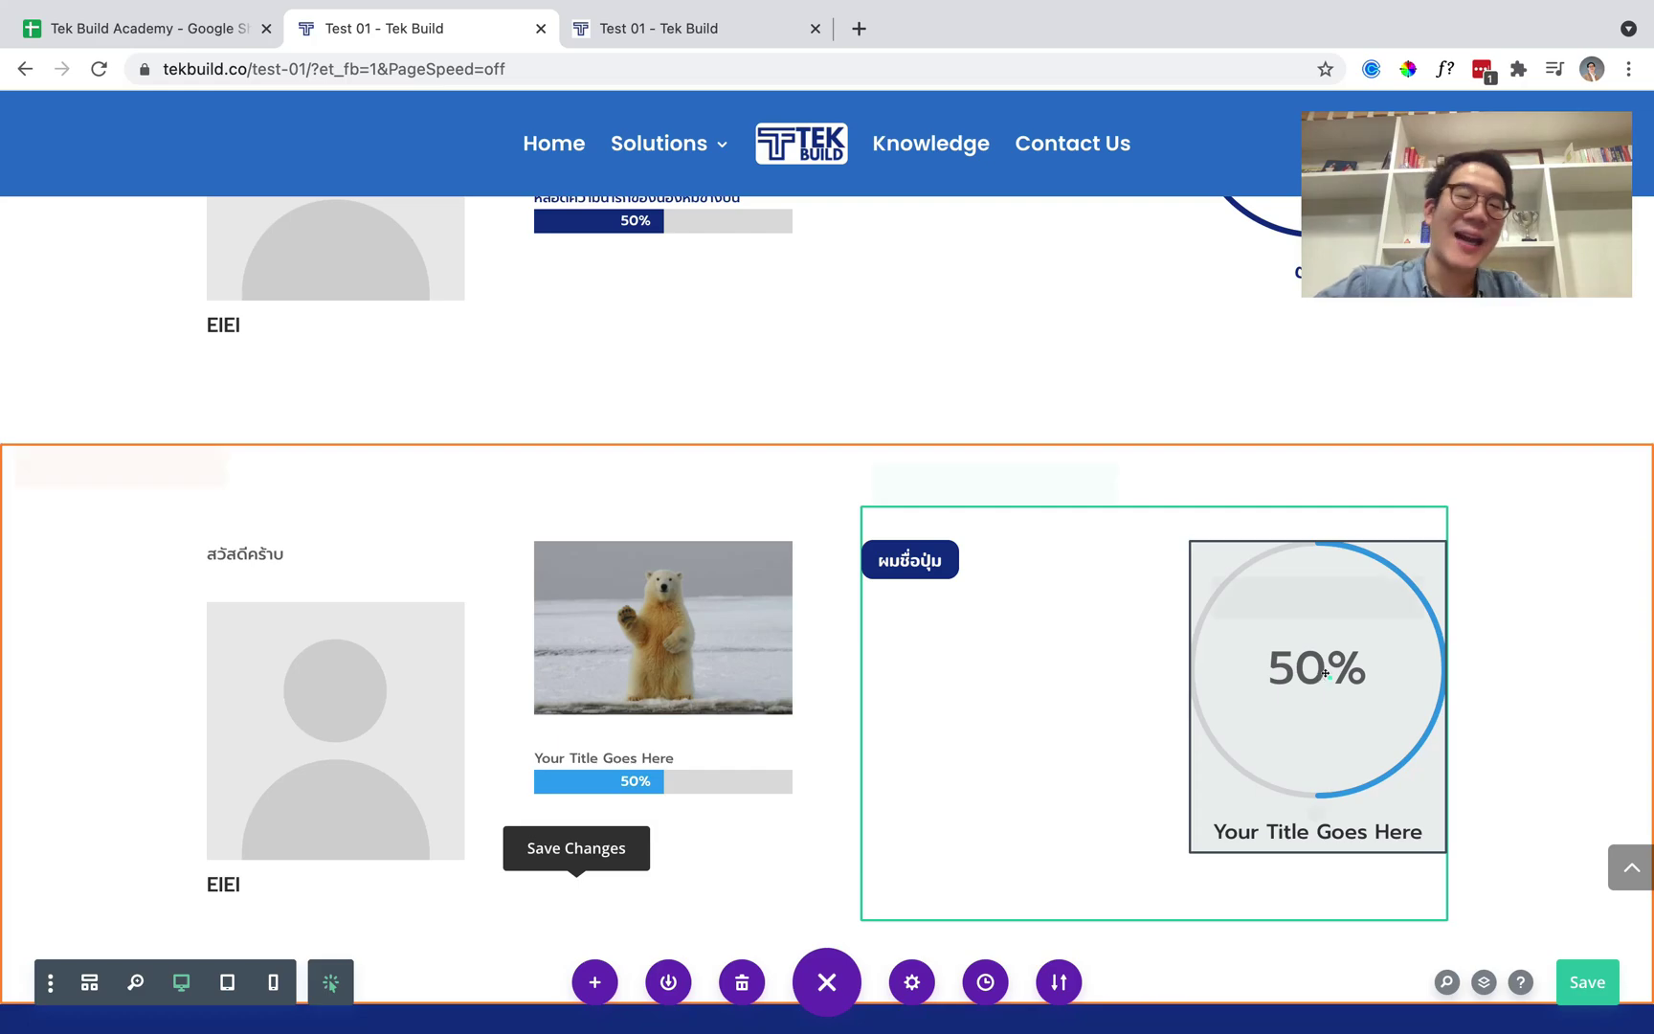
Give the new circle counter a 10px border width on hover, colored with the first dark blue global color.
click(1257, 601)
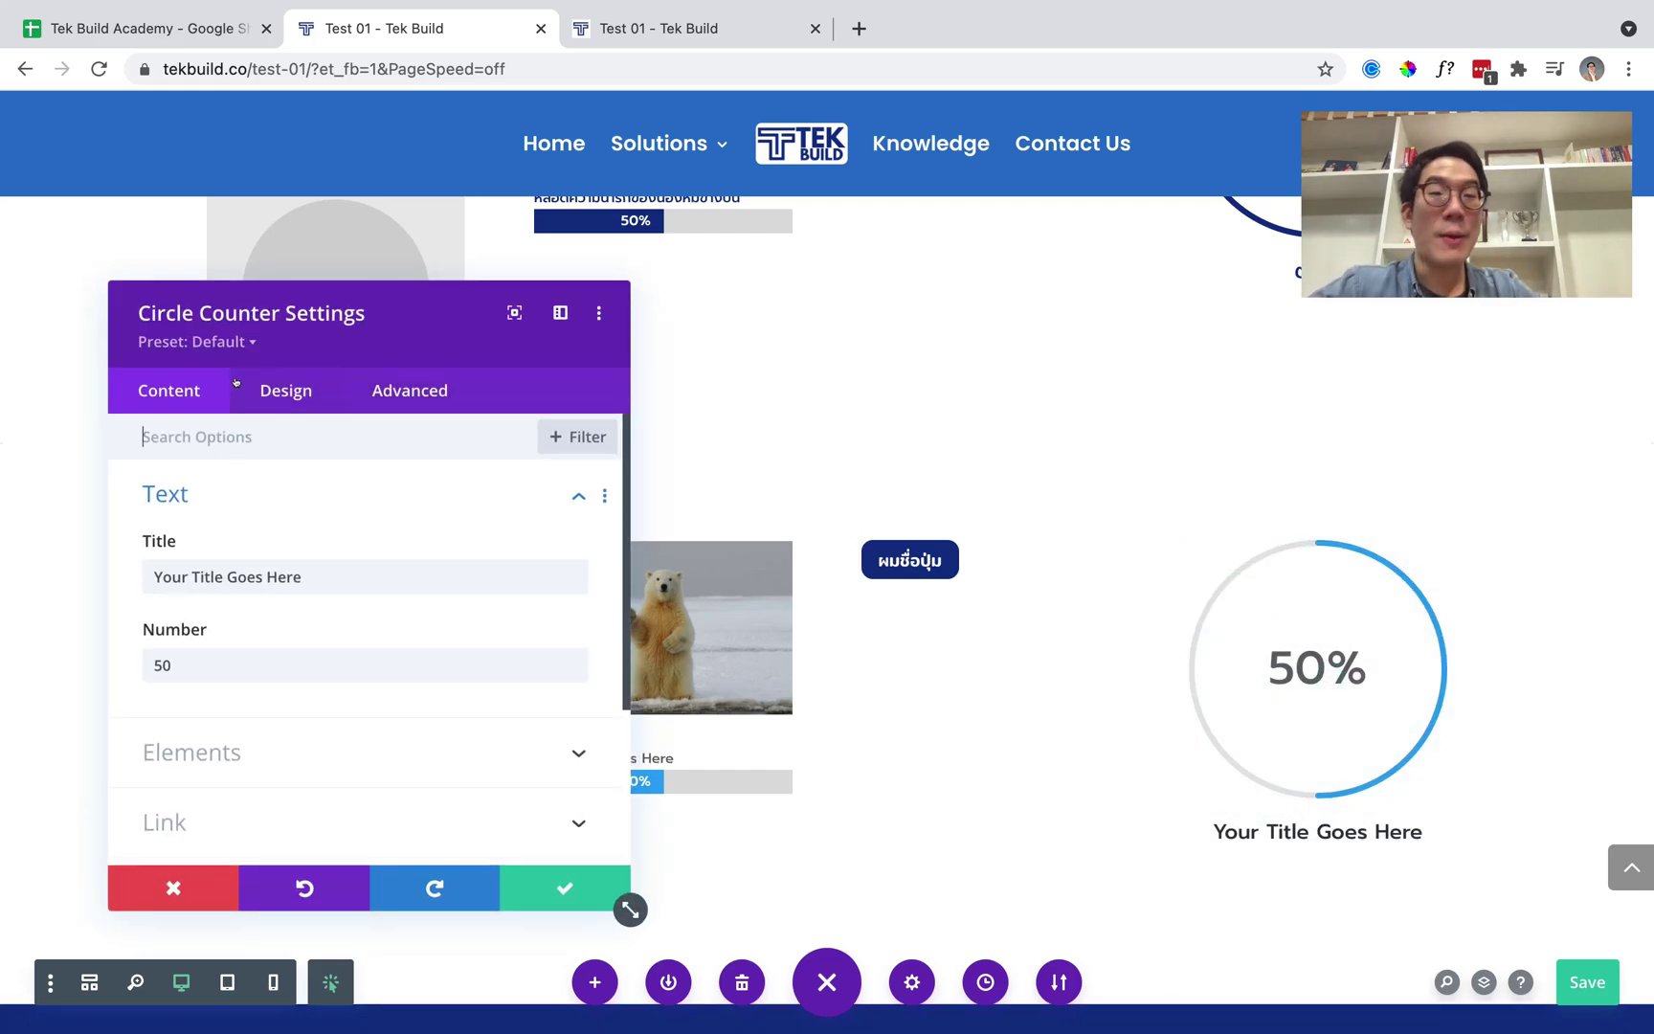
click(239, 382)
scroll(292, 593, down, 5)
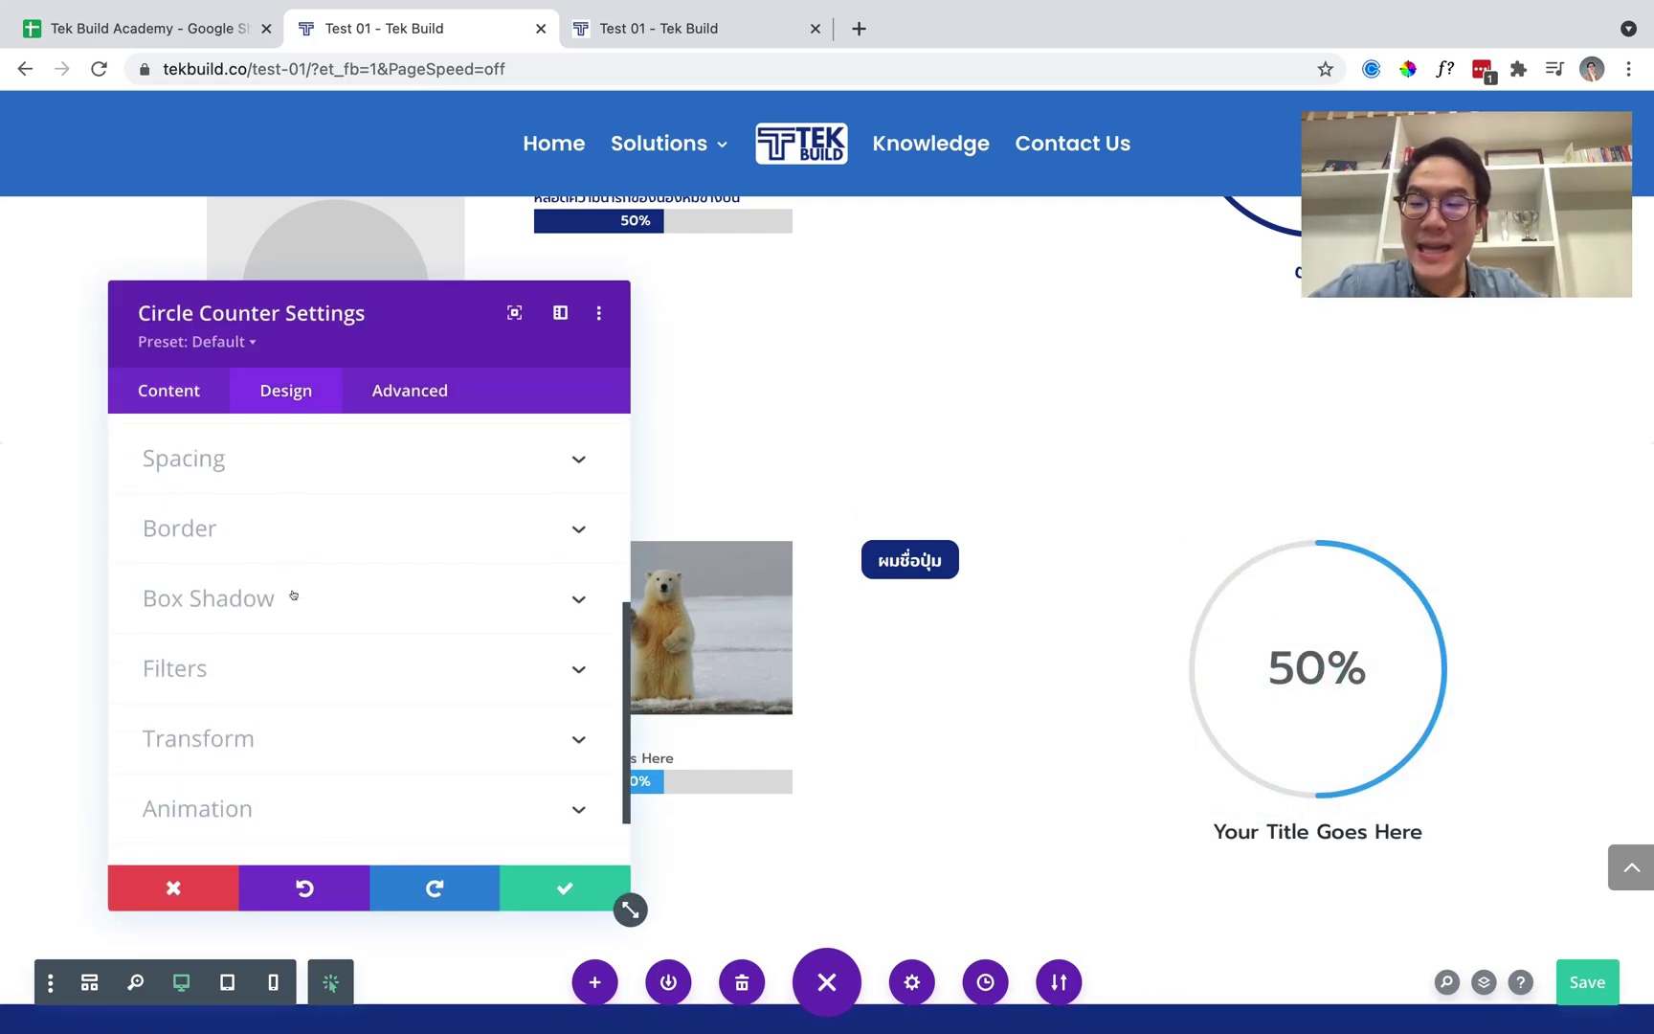
click(220, 521)
scroll(299, 583, down, 5)
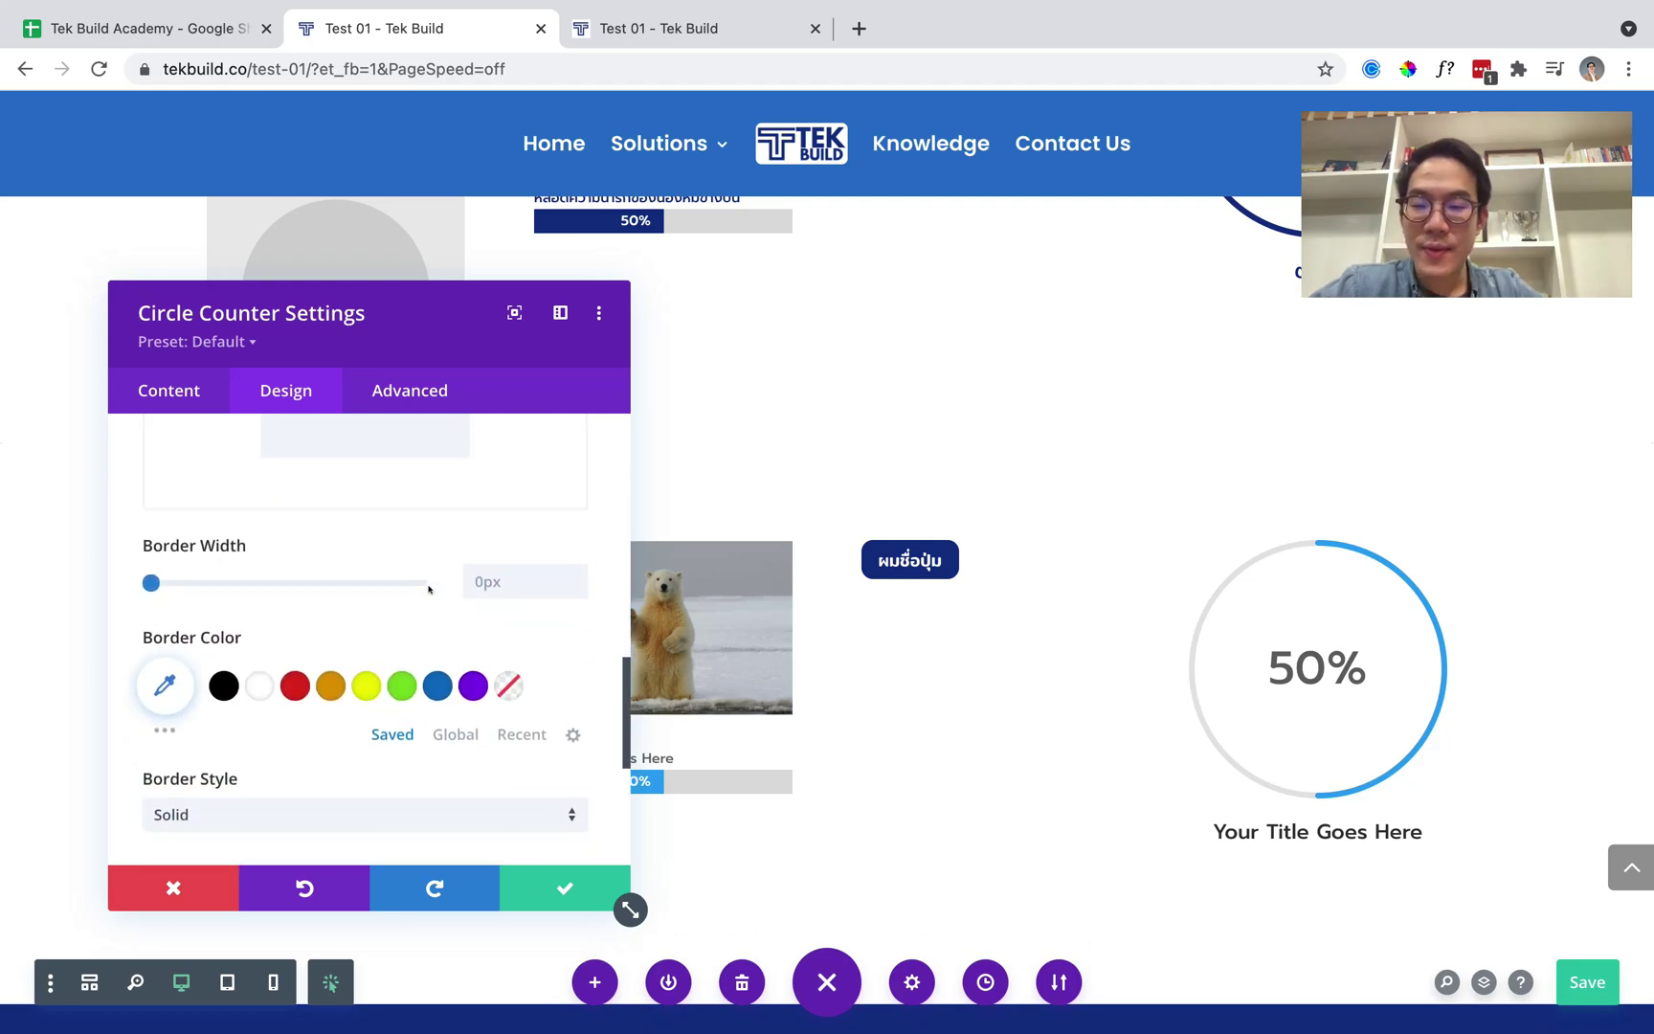
click(333, 544)
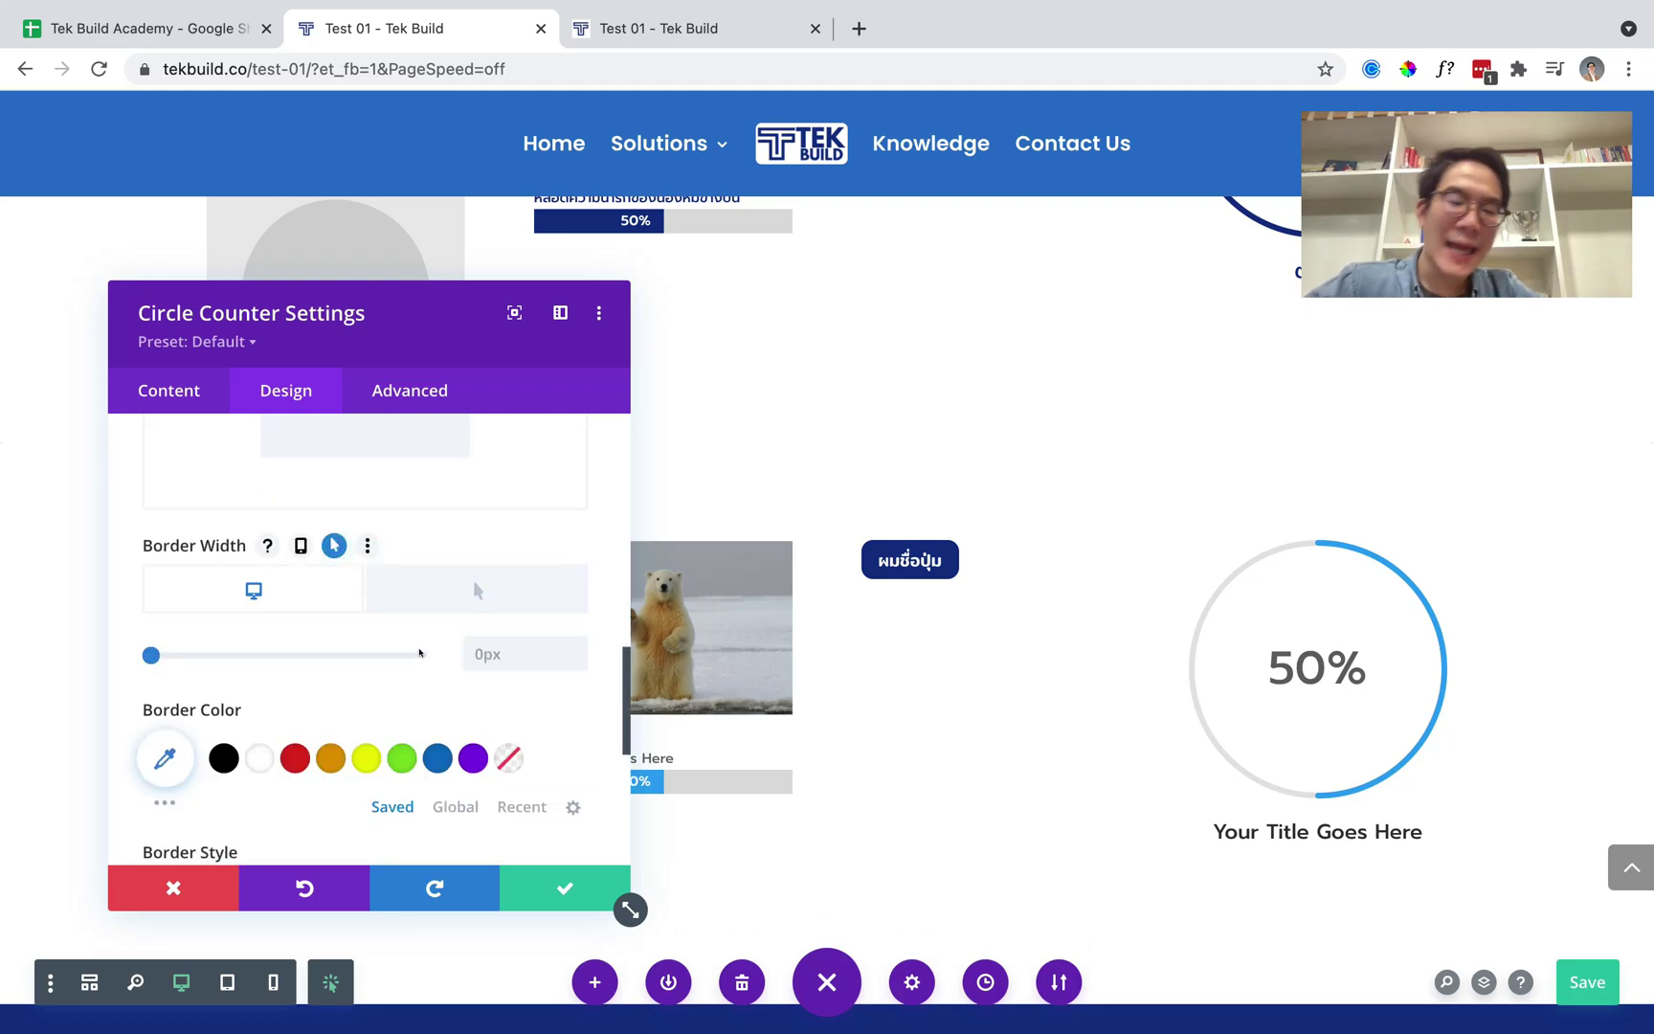
click(473, 584)
click(494, 653)
text(10px)
scroll(460, 711, down, 1)
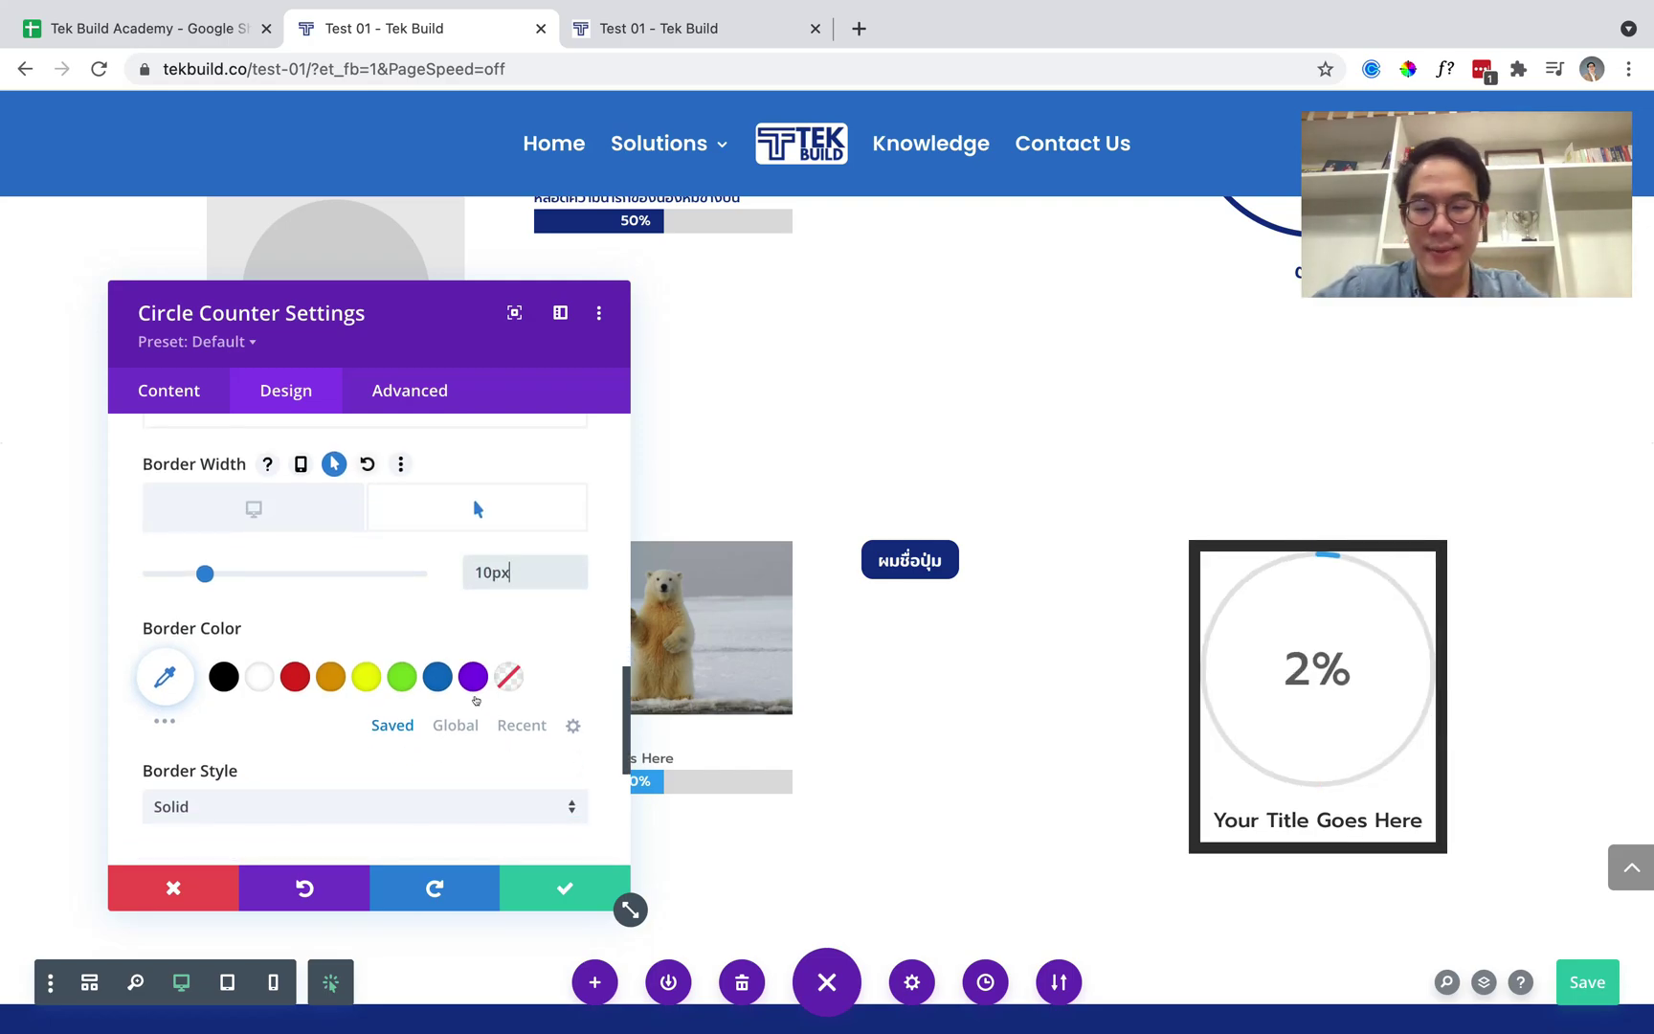
click(456, 724)
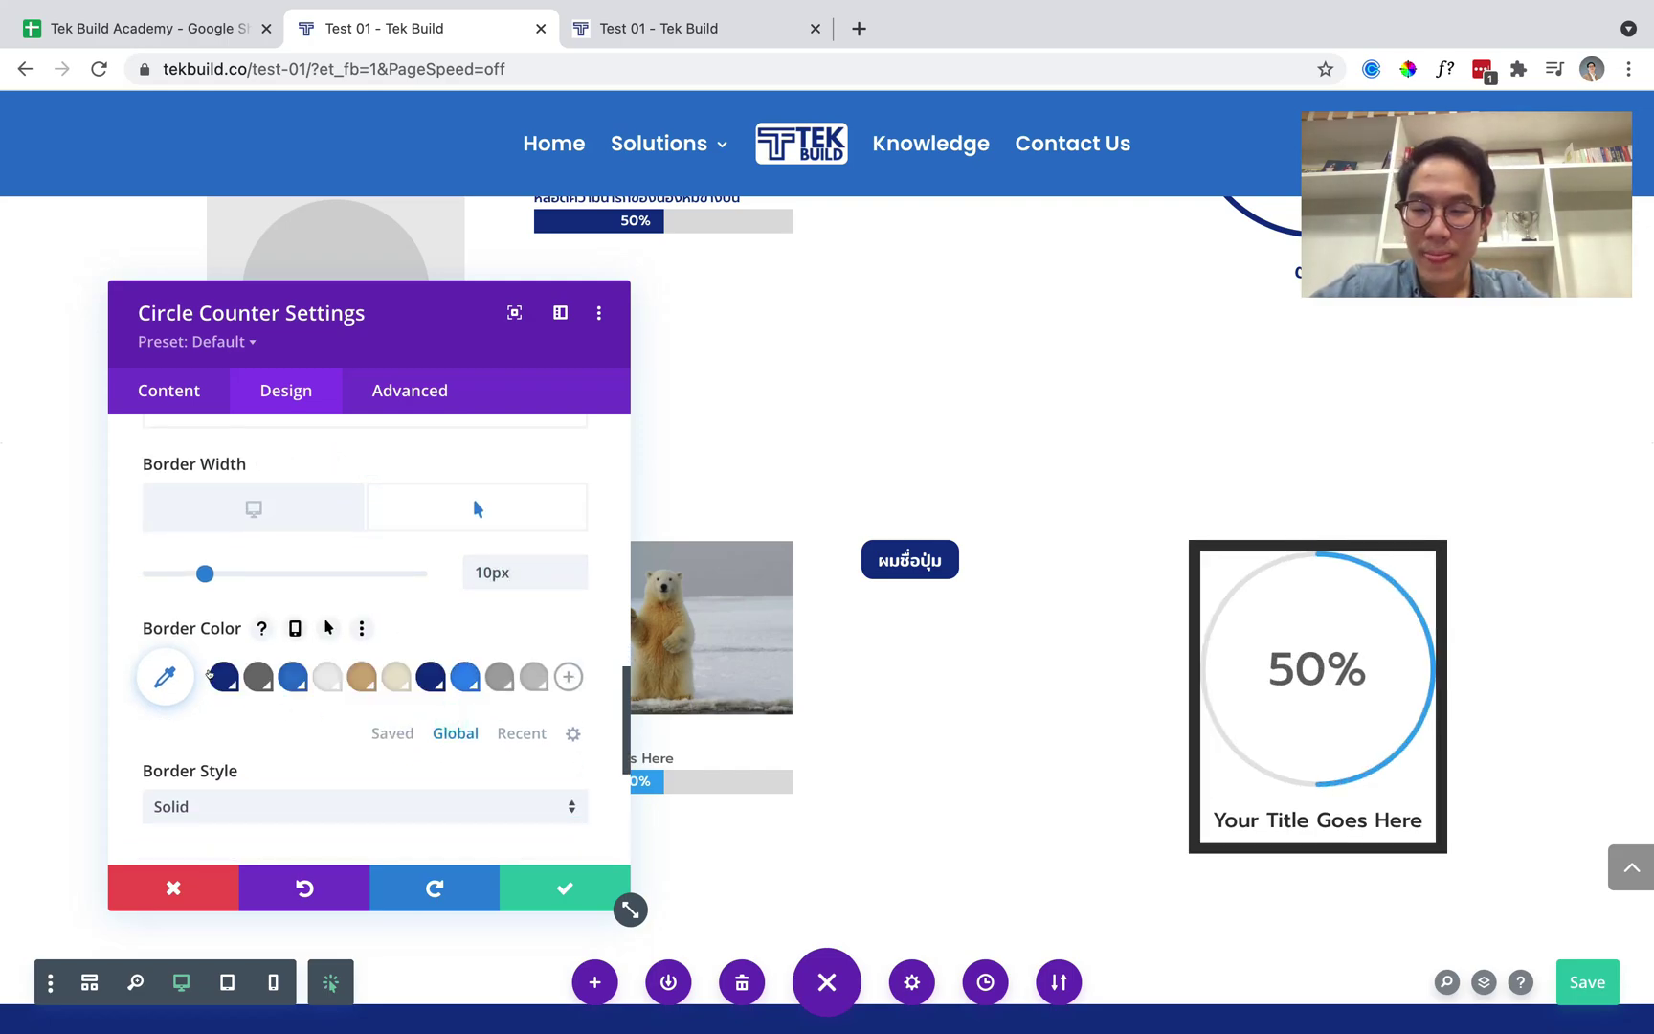
Compare the circle counter's border in the desktop and hover states and save the module.
click(276, 501)
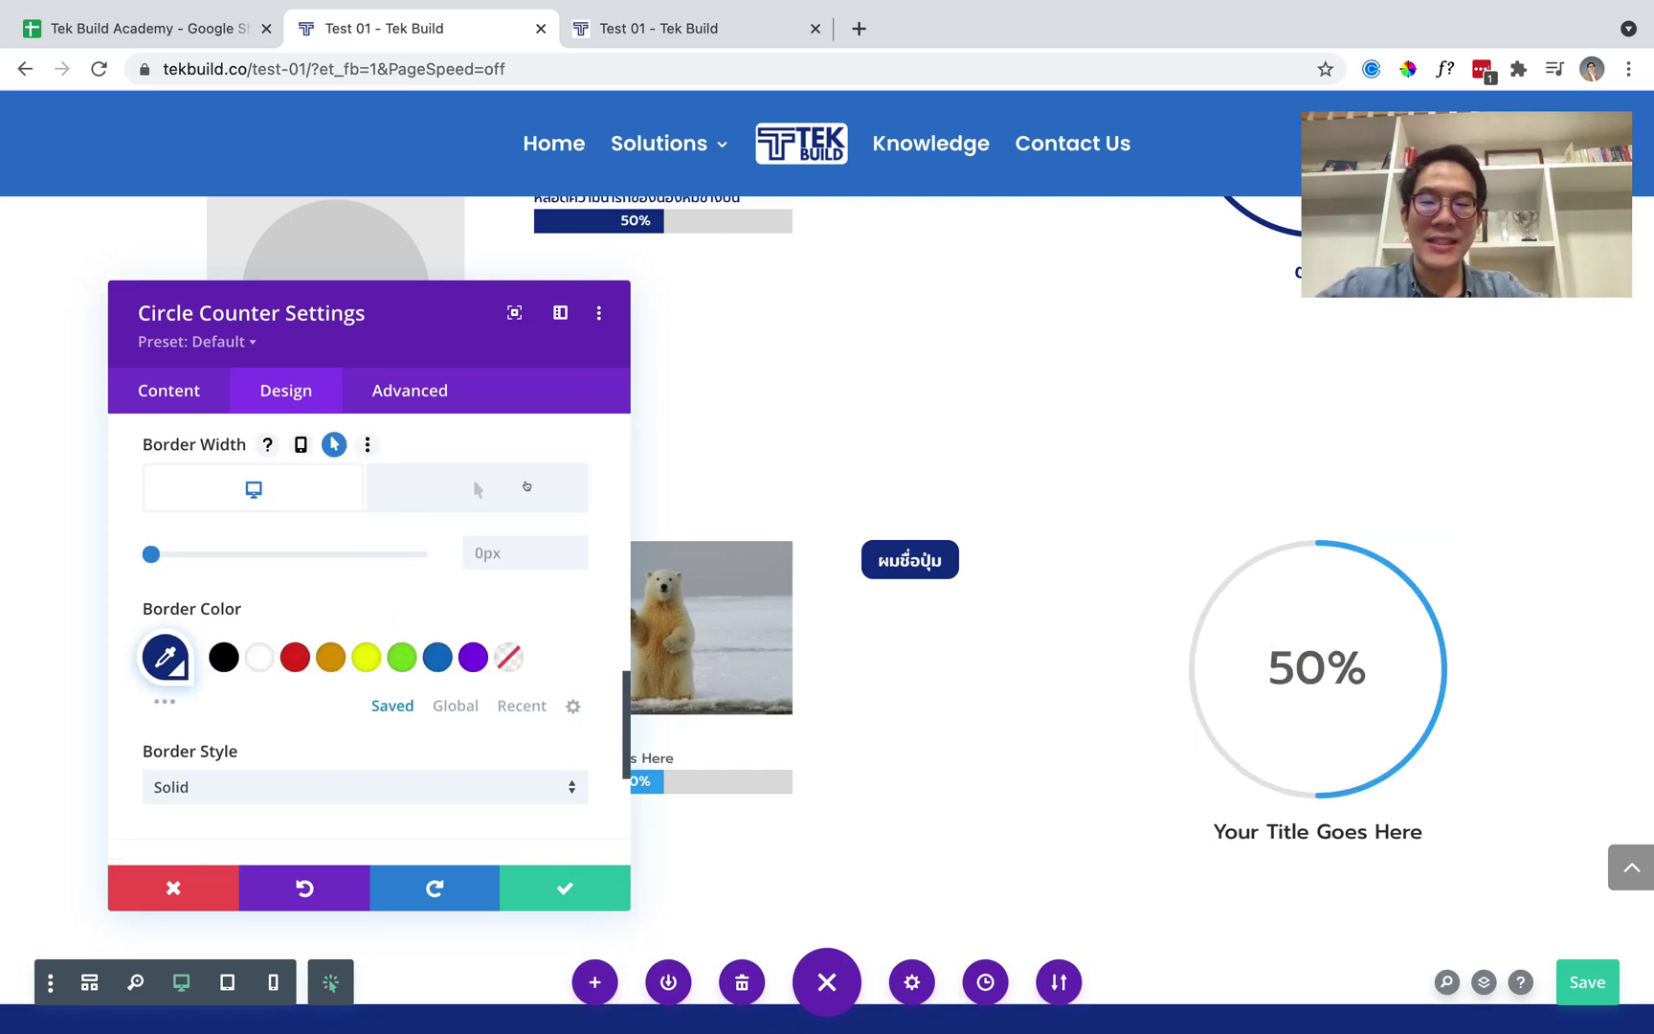
click(464, 488)
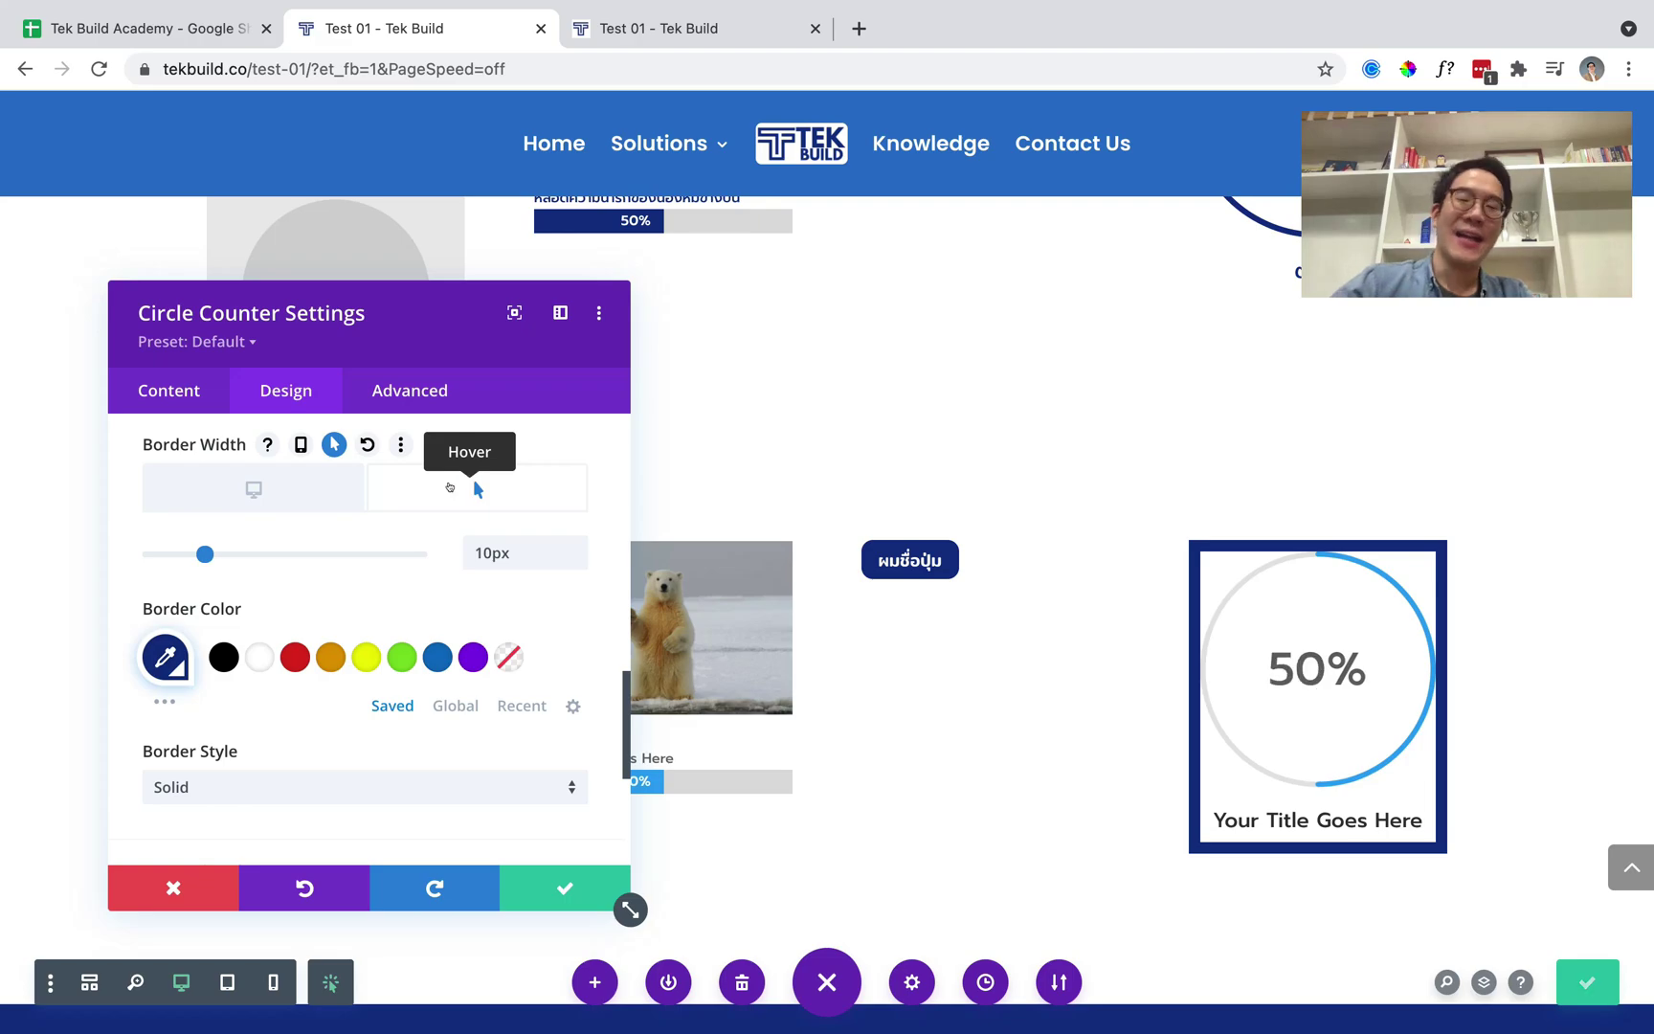
click(249, 486)
click(563, 885)
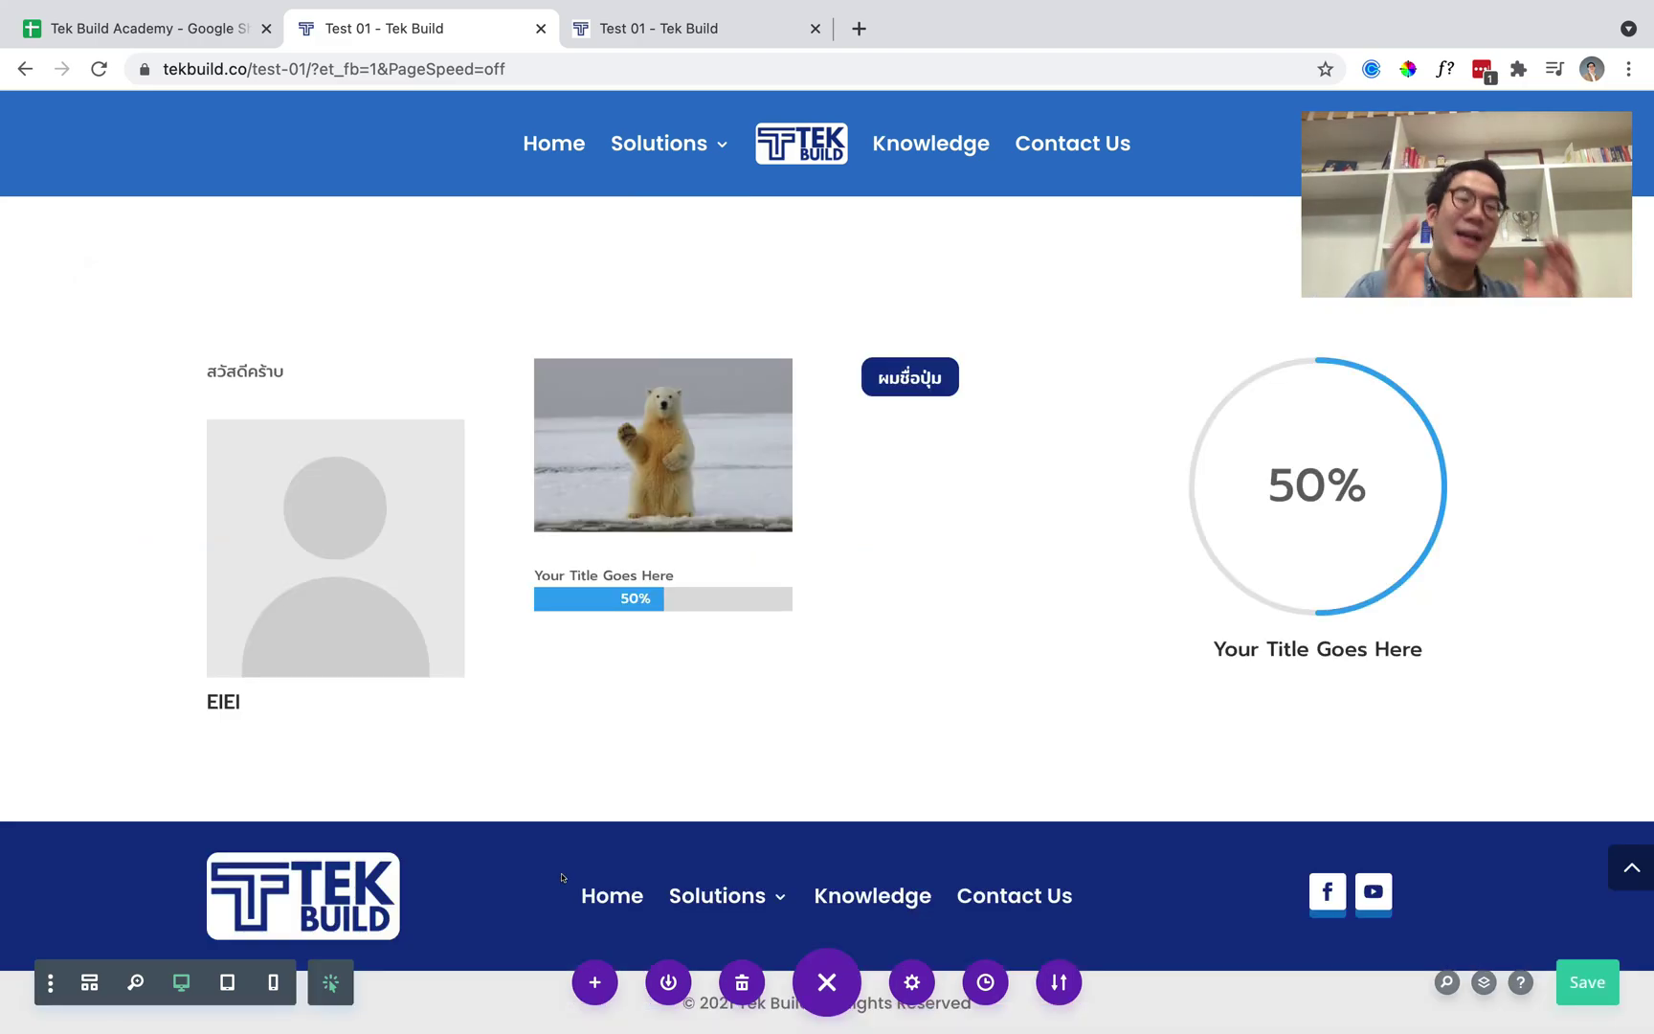